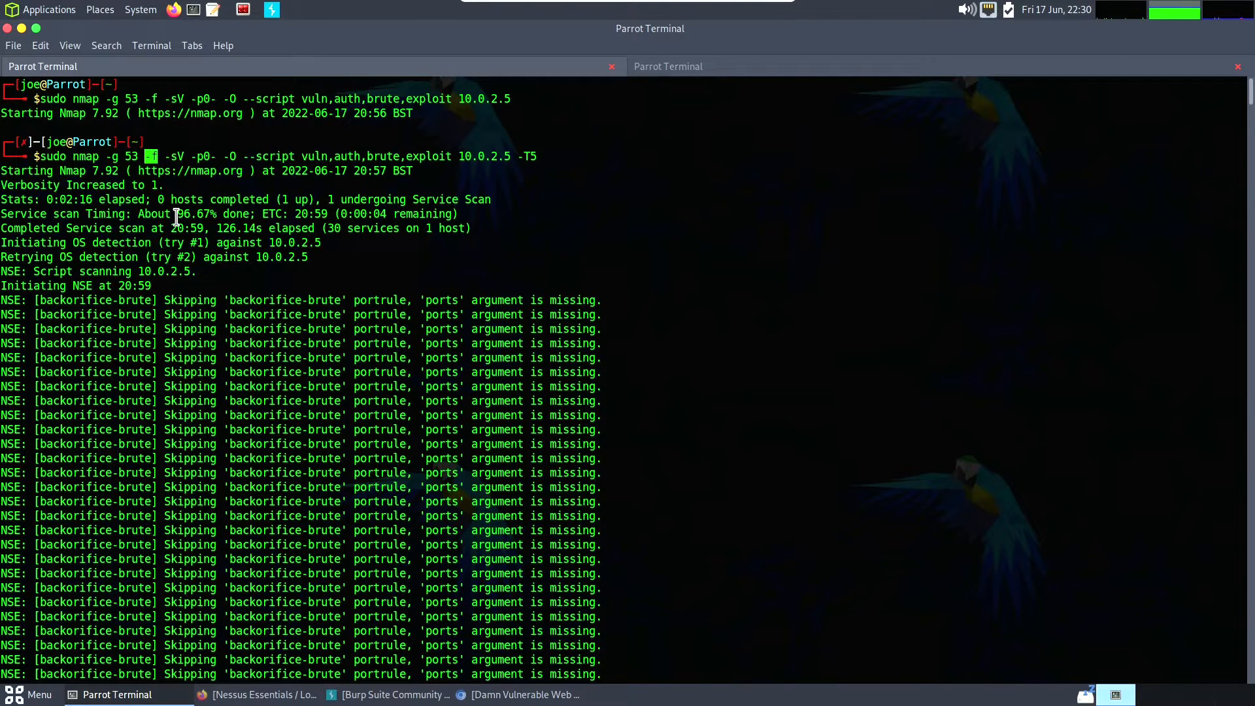
left_click(191, 156)
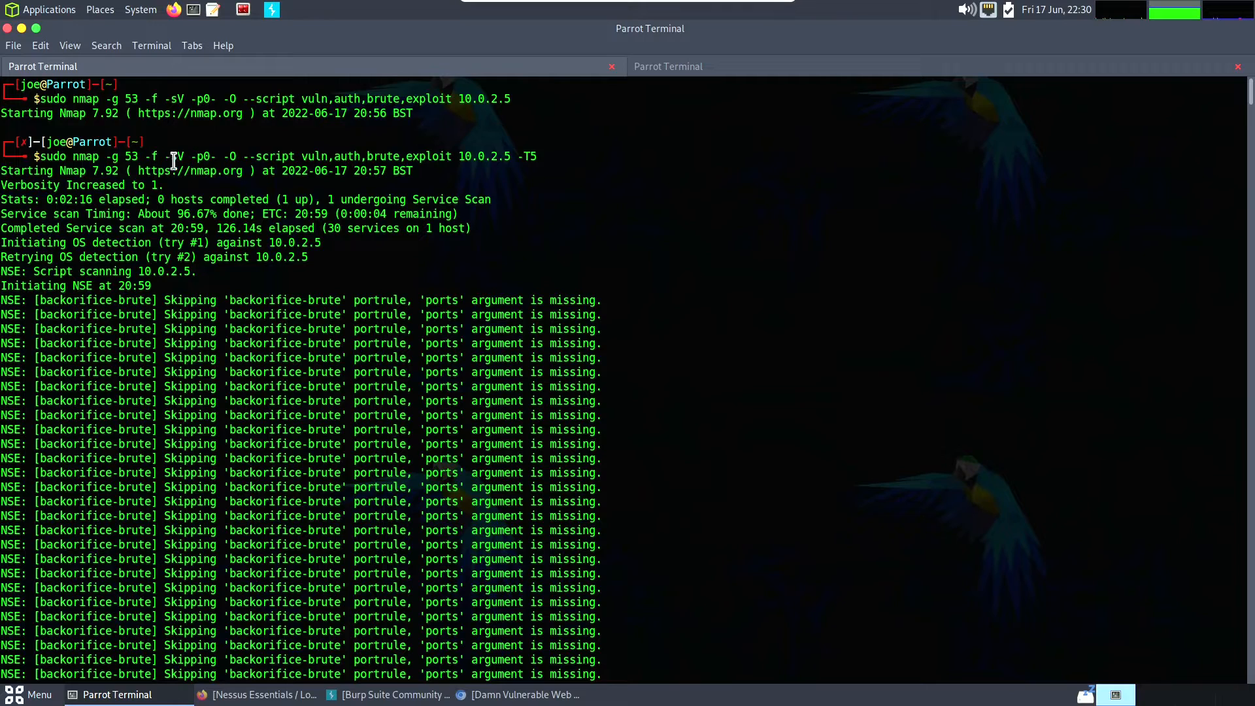
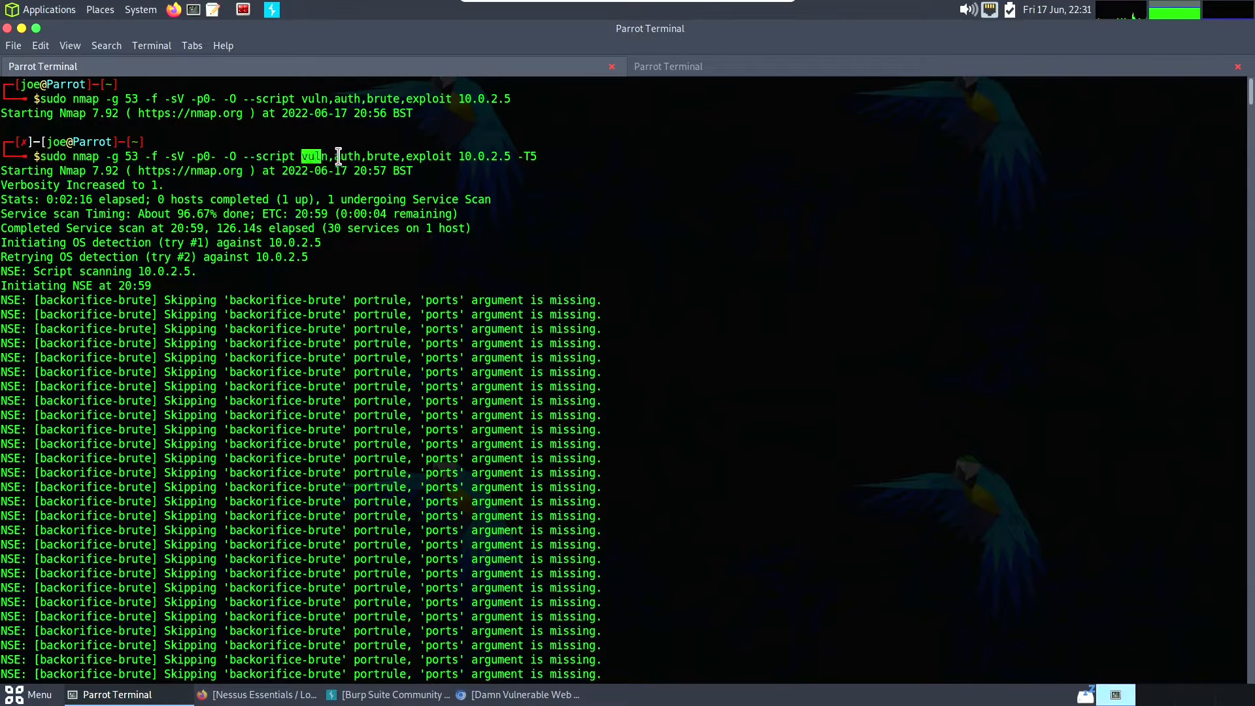
- Highlight part of the exploit category in the --script option of the Nmap command that ends in -T5
left_click_drag(412, 155, 426, 156)
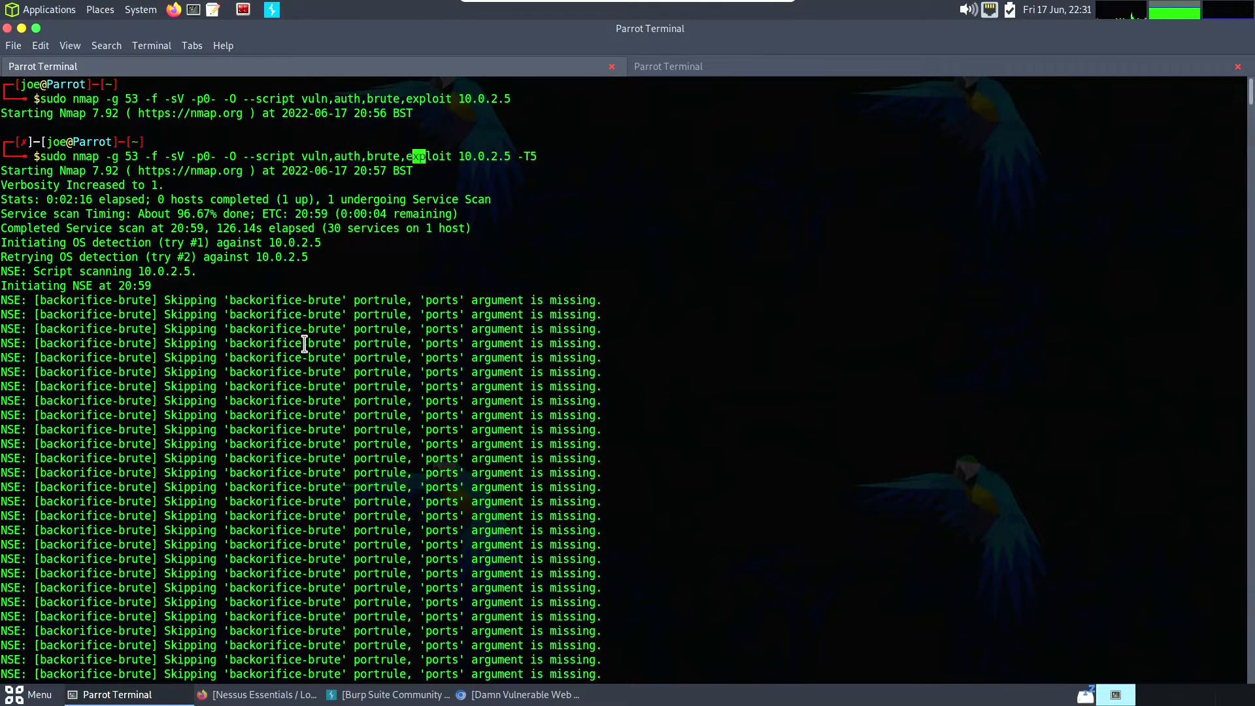
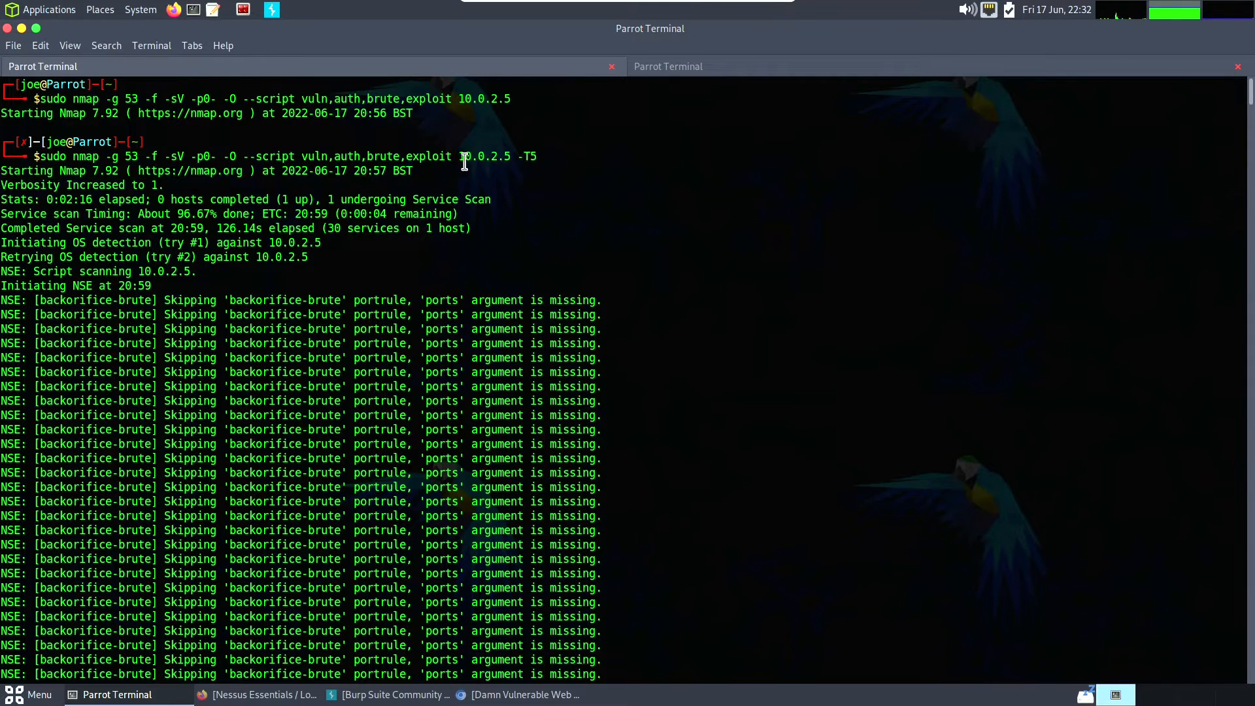
- Highlight the target IP address 10.0.2.5 in the Nmap command that ends in -T5
left_click_drag(460, 160, 507, 162)
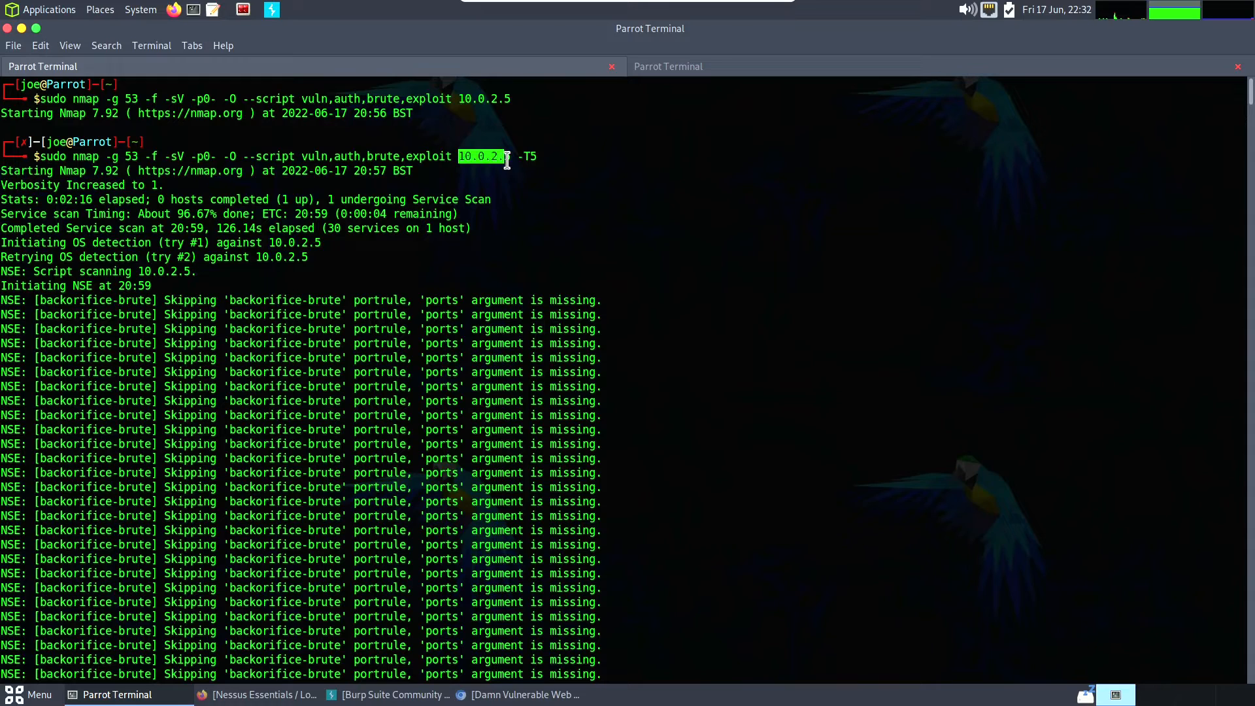
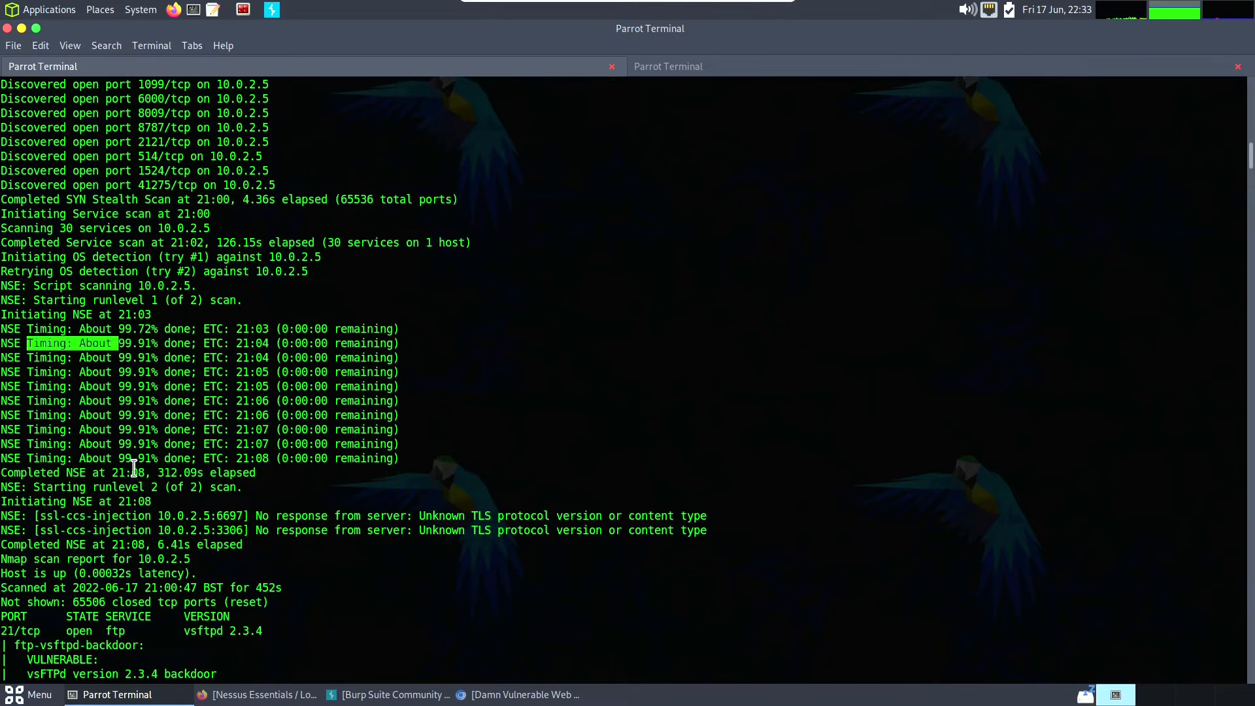
- Highlight ssl-ccs in the ssl-ccs-injection line for 10.0.2.5:6697 and examine the port 21/tcp script results in the Nmap report
left_click_drag(50, 519, 85, 519)
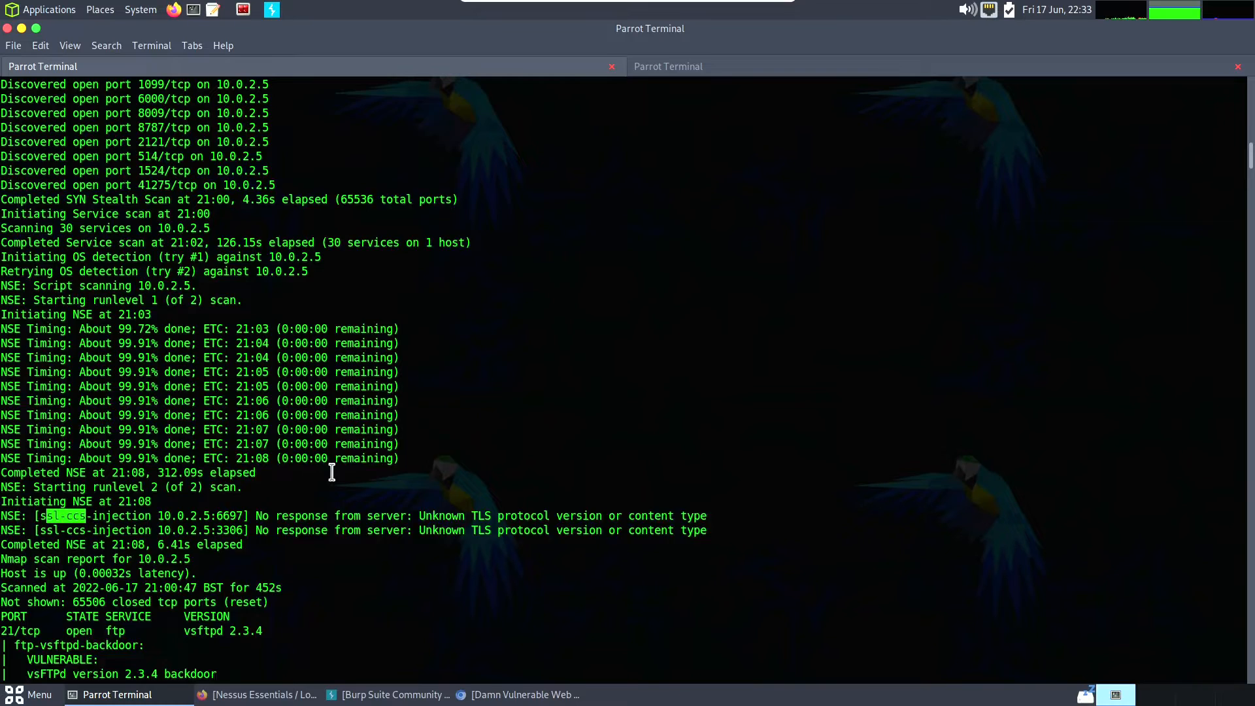
scroll(332, 472, "down", 3)
scroll(311, 468, "down", 3)
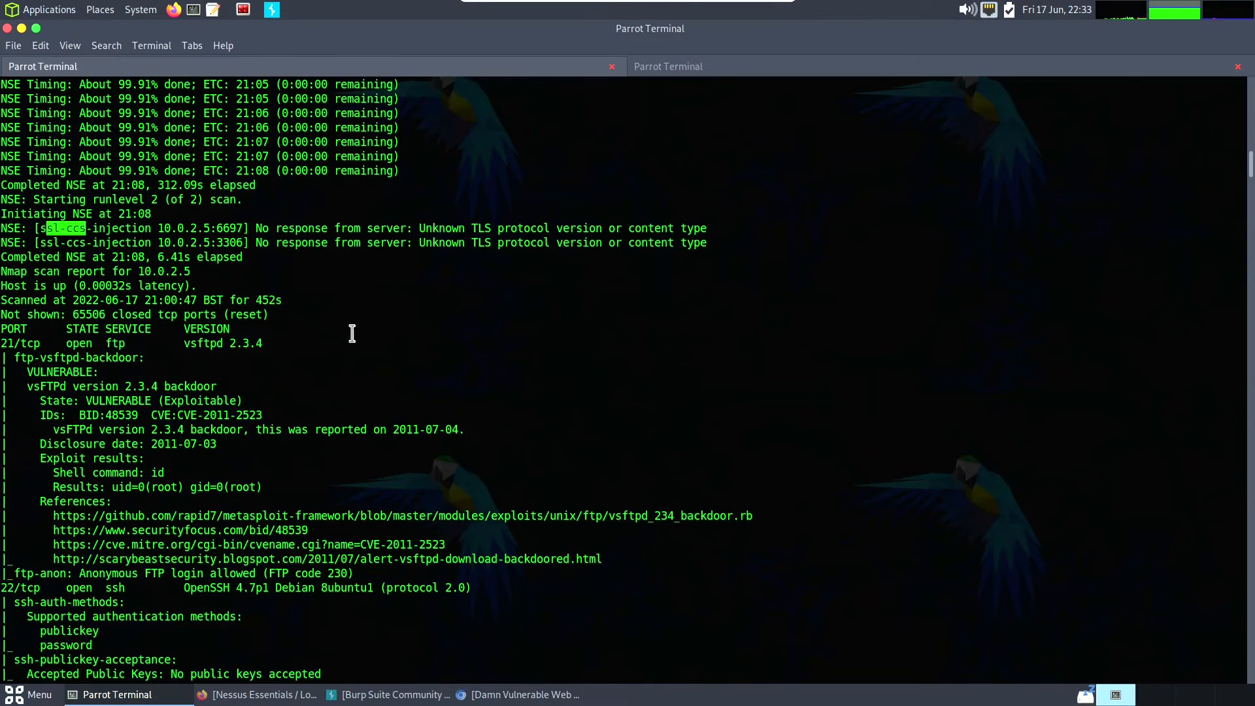
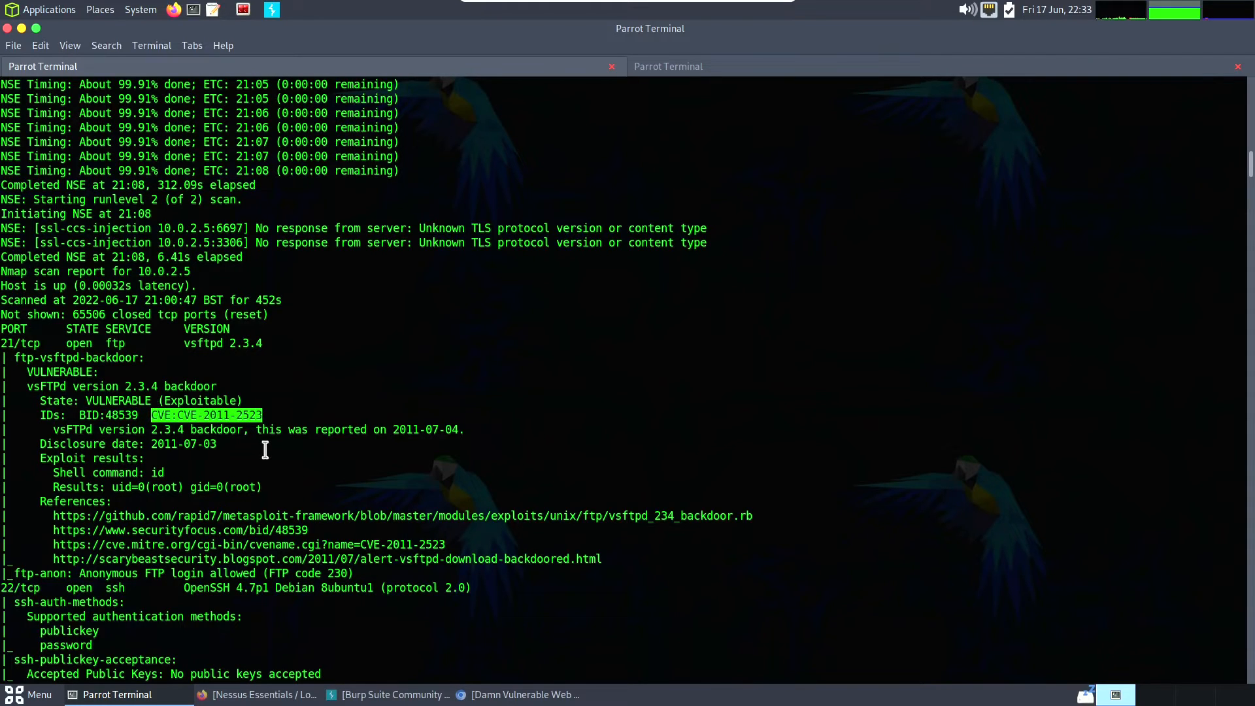
- Clear the text selection on the CVE identifier in the ftp-vsftpd-backdoor result for port 21/tcp
left_click(328, 443)
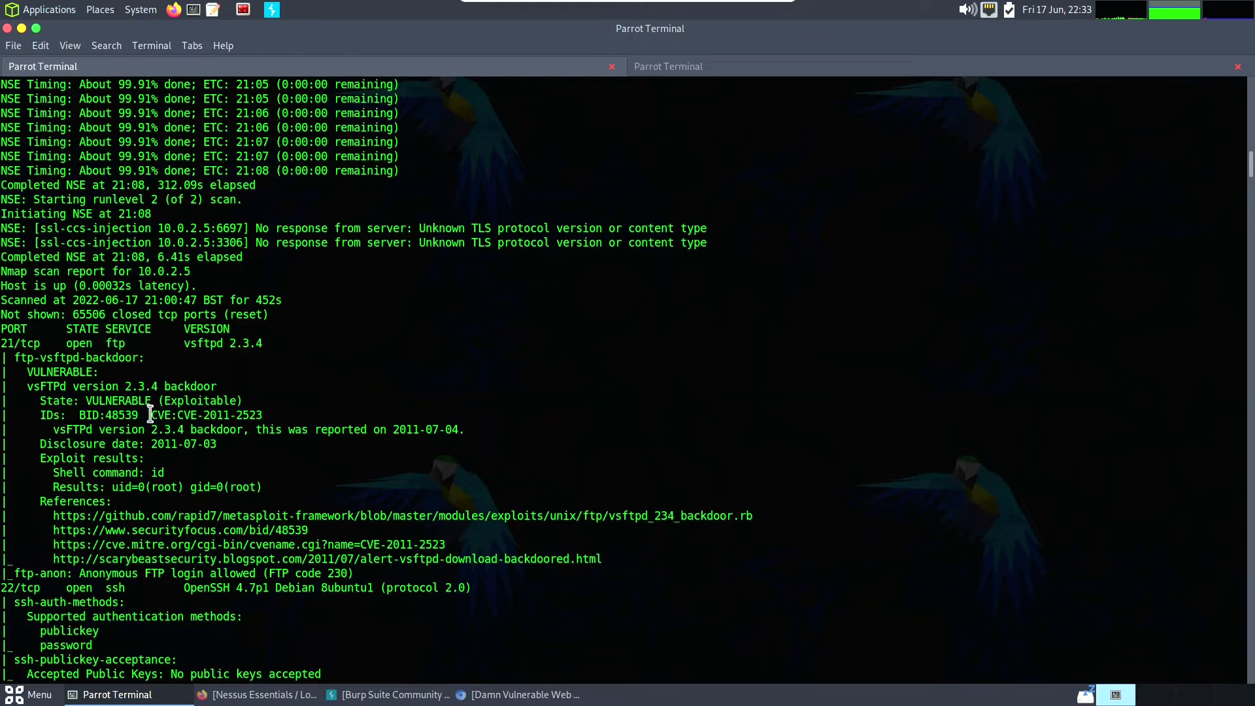
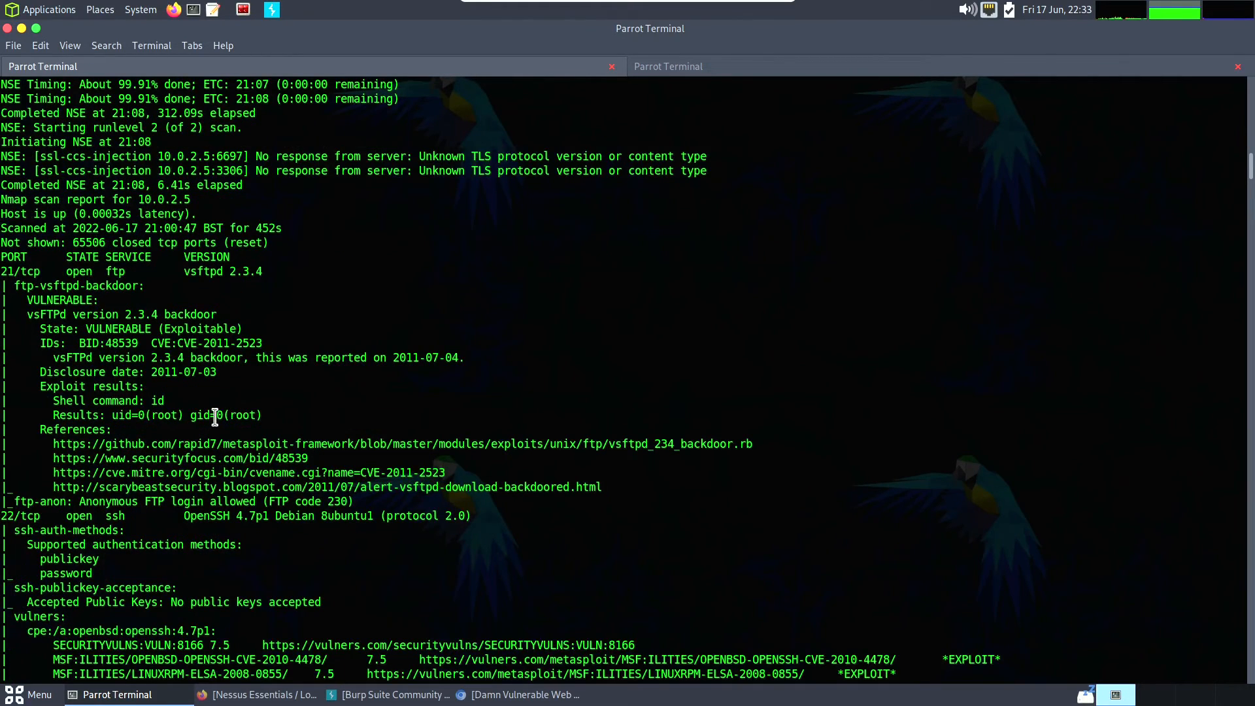
- Examine the scan results for the SSH service on port 22/tcp, including its authentication methods and listed vulnerabilities
scroll(216, 415, "down", 5)
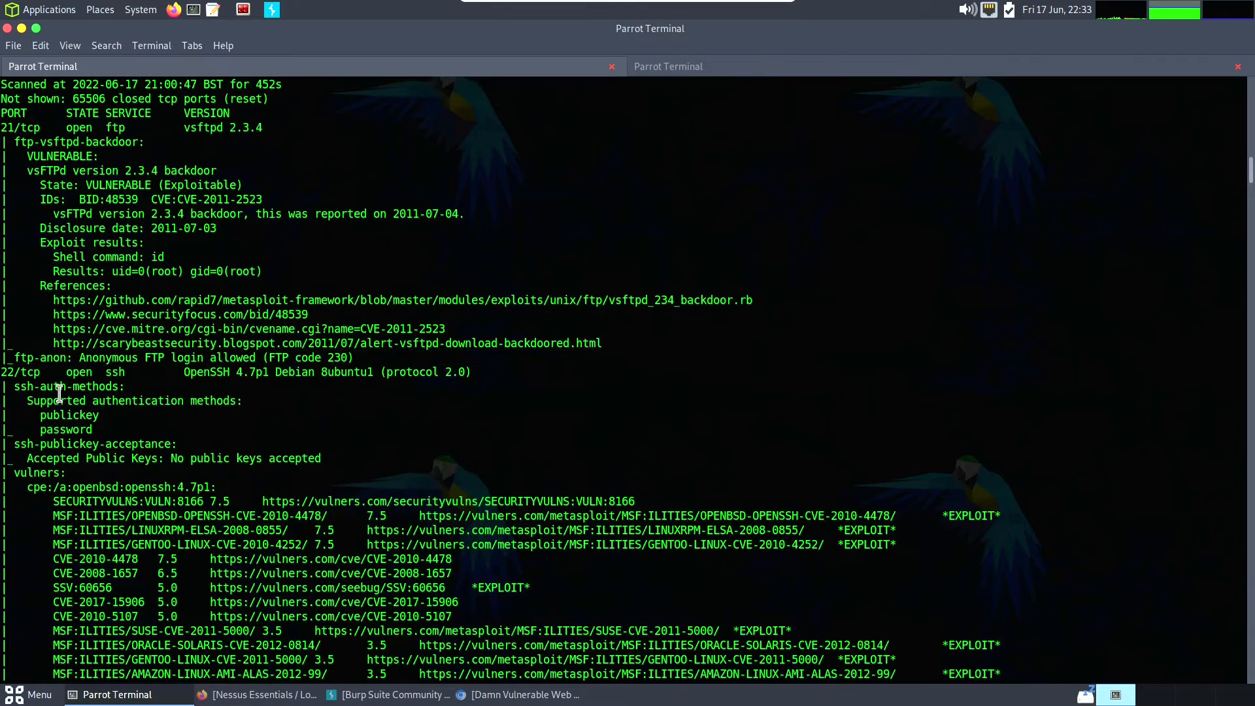
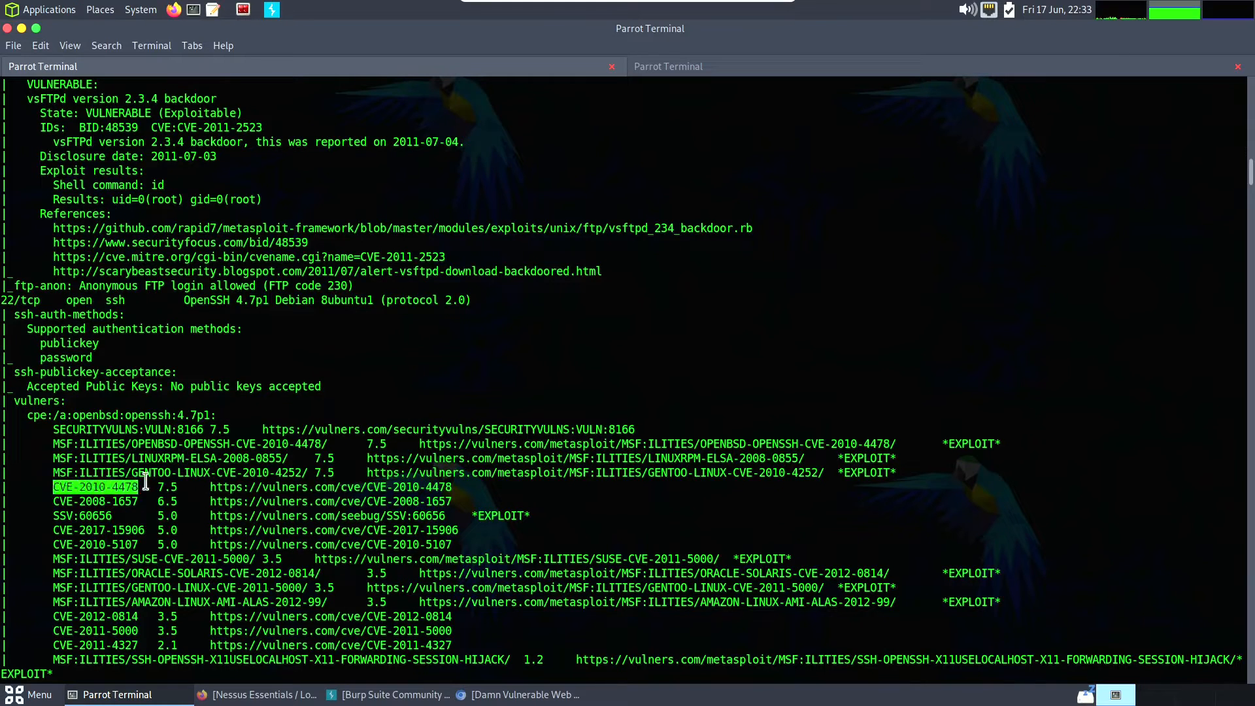
- Highlight the CVE-2008-1657 entry and an EXPLOIT tag in the OpenSSH 4.7p1 vulners list
left_click_drag(66, 501, 181, 505)
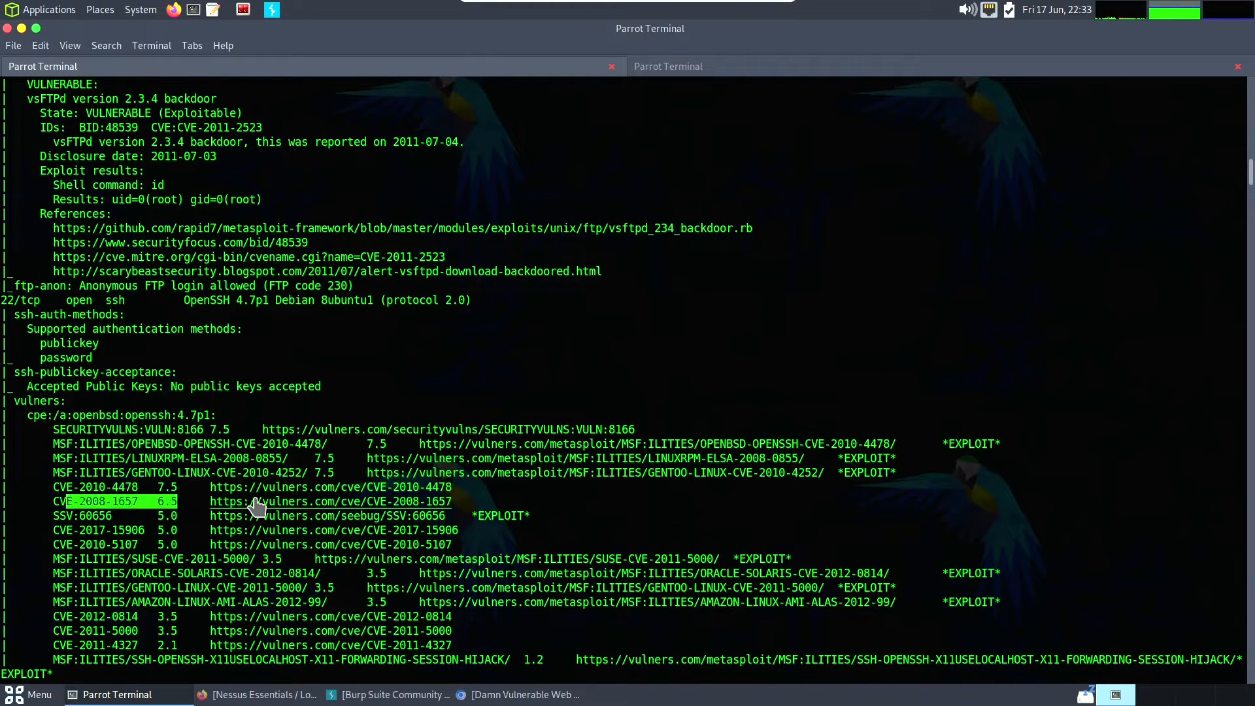
scroll(538, 492, "down", 2)
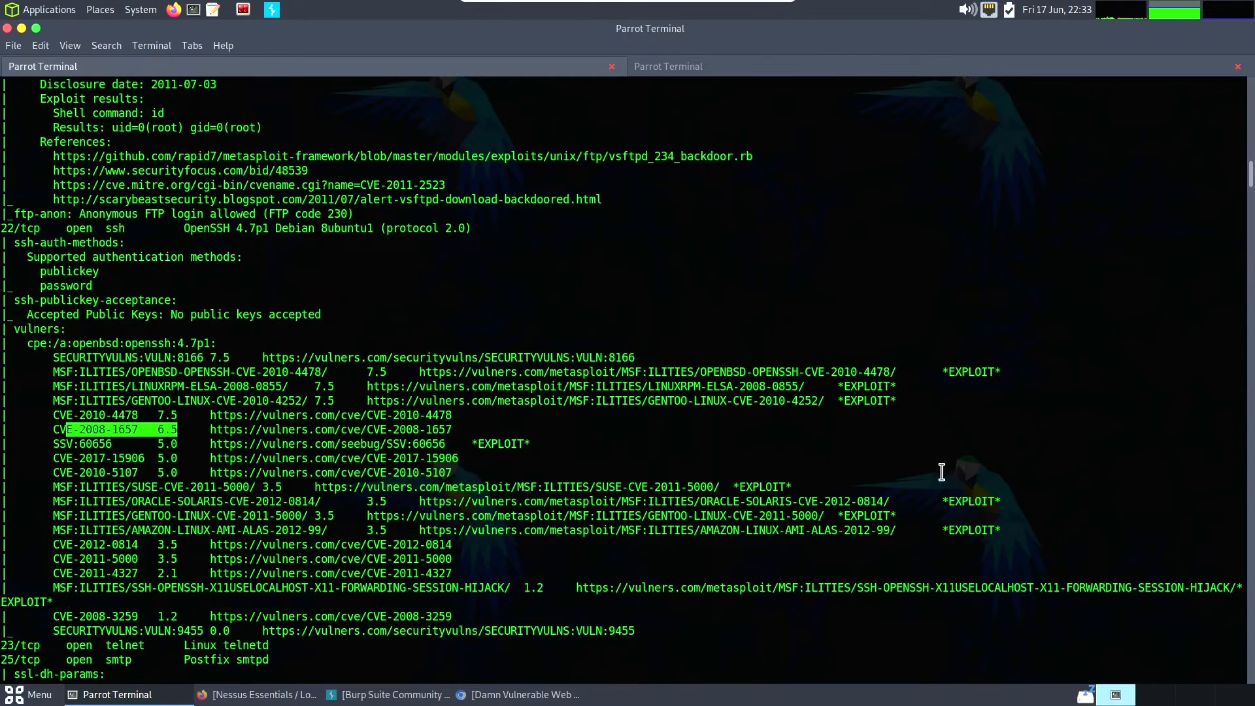
left_click_drag(942, 500, 994, 502)
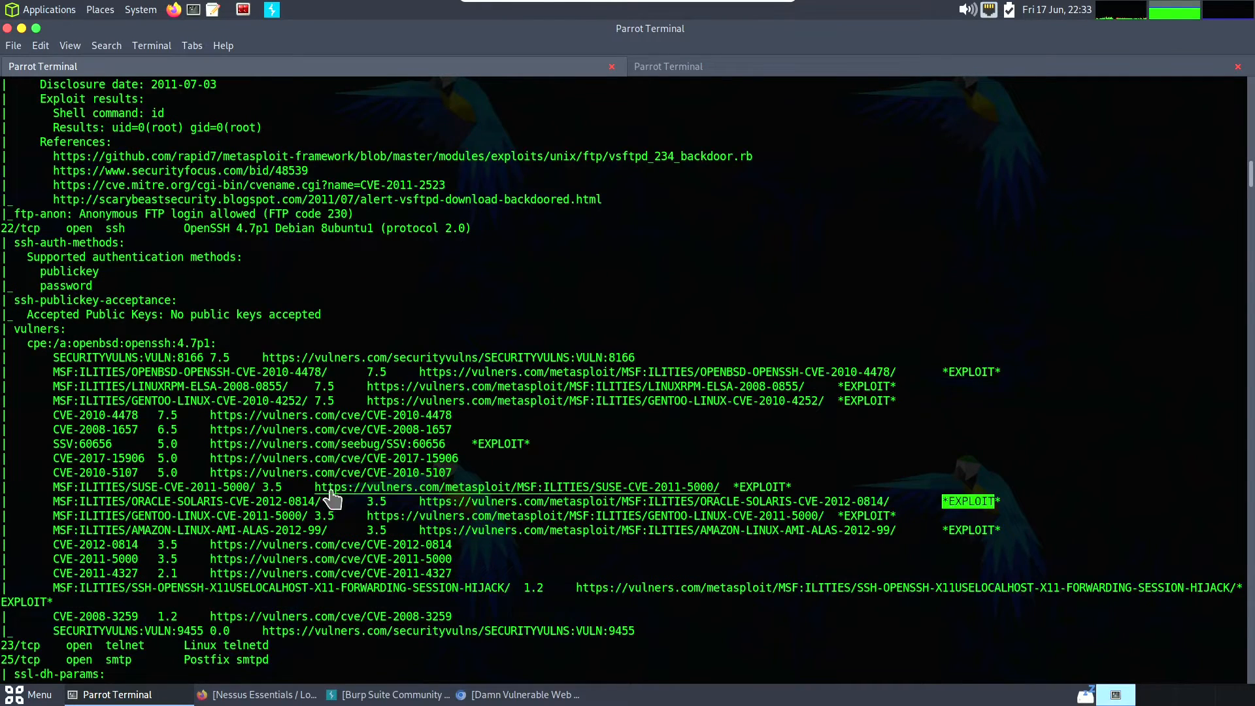
- Review the SMTP findings on port 25/tcp, including the Diffie-Hellman, Logjam and SSL POODLE vulnerability entries
scroll(330, 499, "down", 3)
scroll(215, 457, "down", 2)
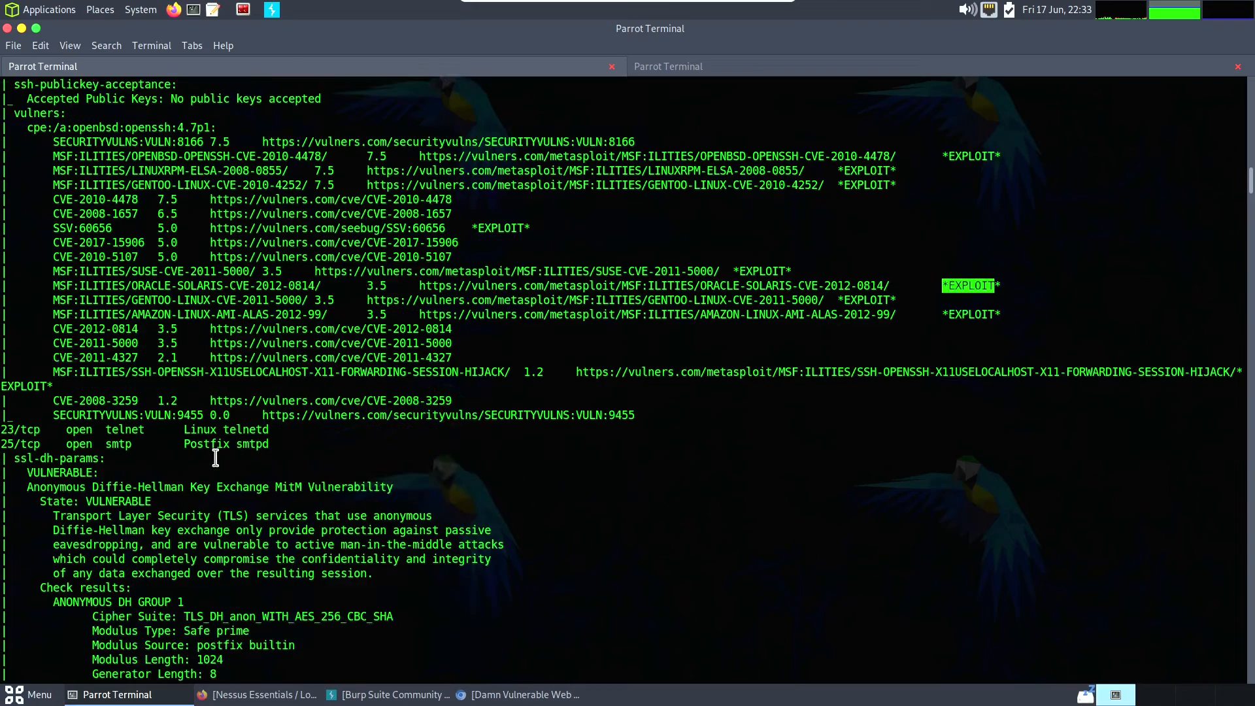
scroll(247, 450, "down", 4)
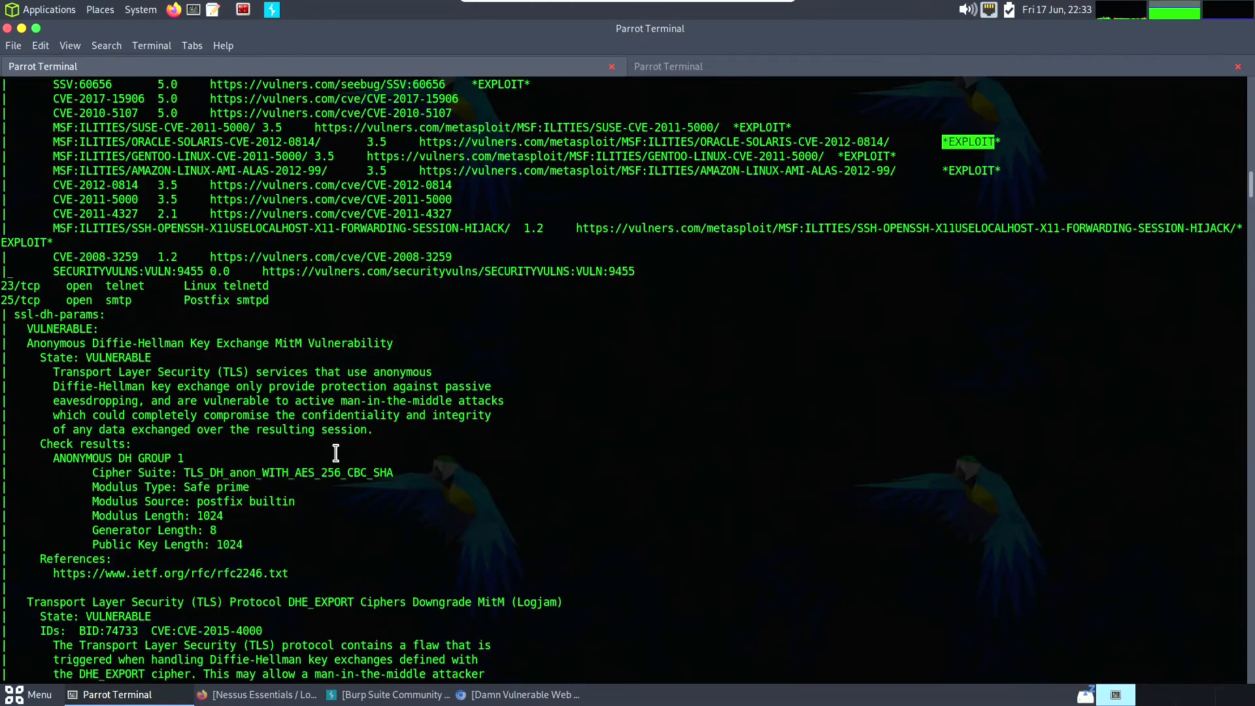
scroll(338, 448, "down", 5)
scroll(389, 428, "down", 5)
scroll(398, 424, "down", 7)
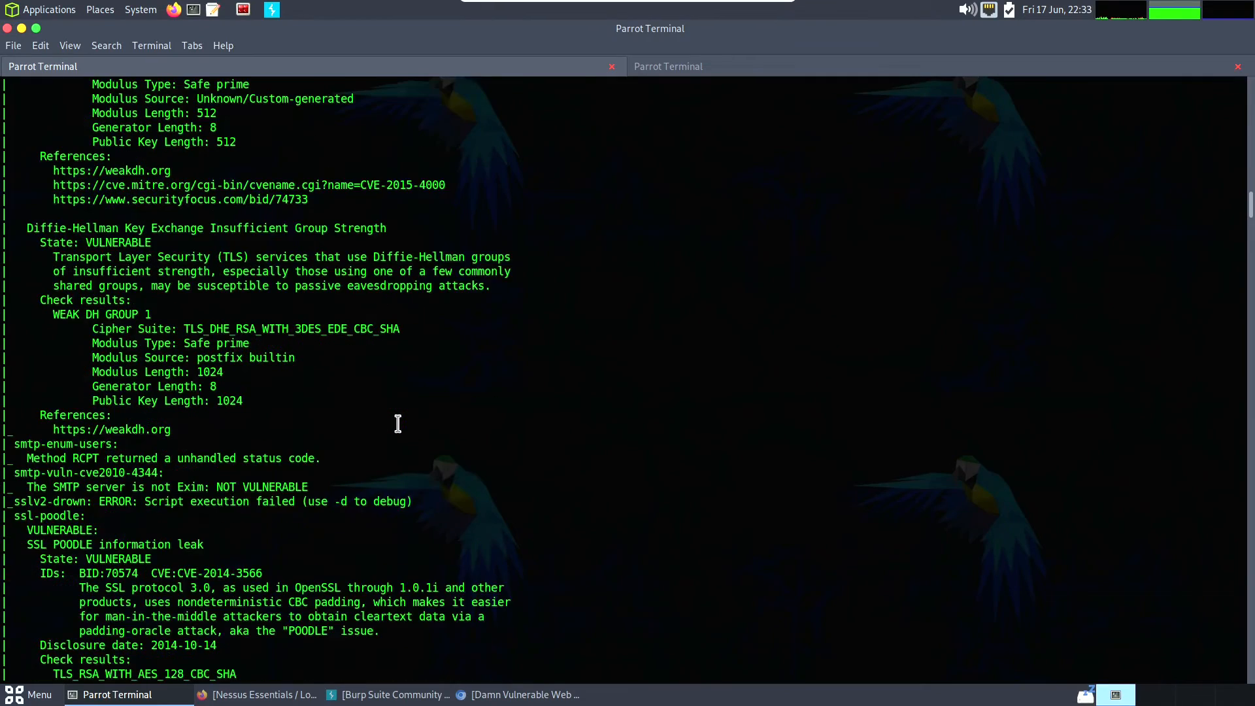
- Examine the ISC BIND 9.4.2 vulnerabilities on port 53/tcp, highlighting CVE-2014-8500, and continue to the HTTP results on port 80/tcp
scroll(397, 424, "down", 5)
scroll(397, 423, "down", 5)
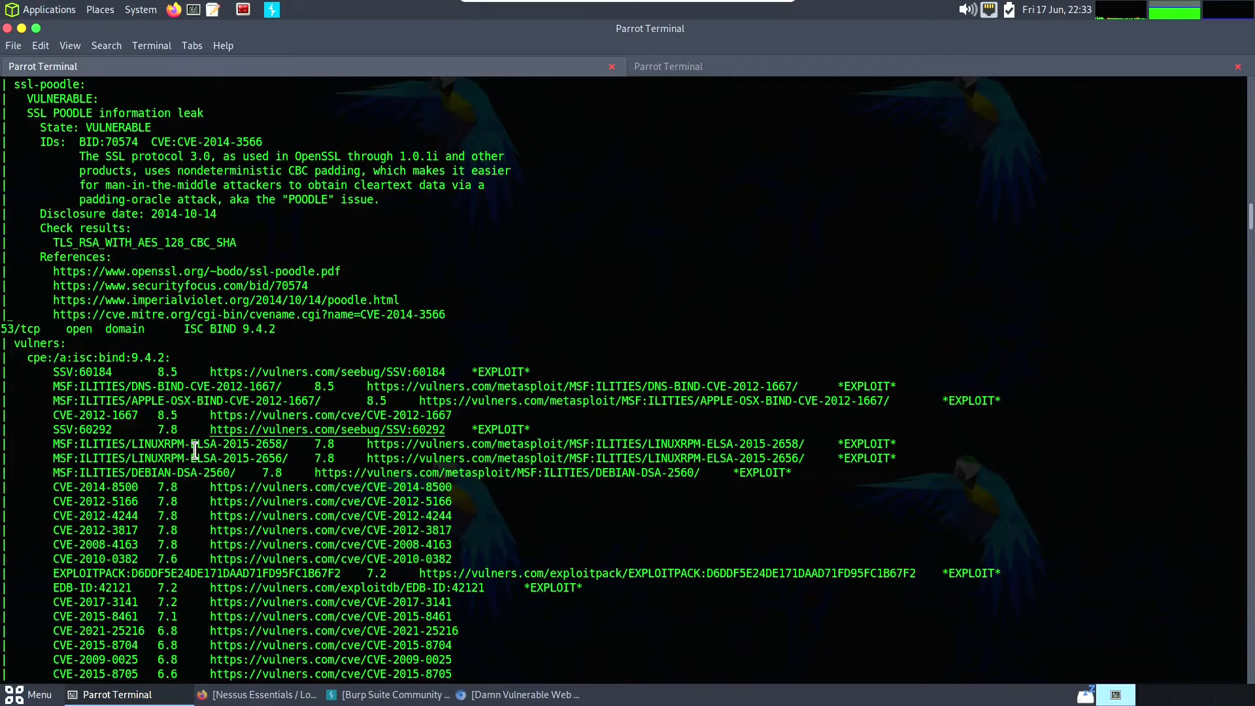
left_click_drag(56, 491, 458, 495)
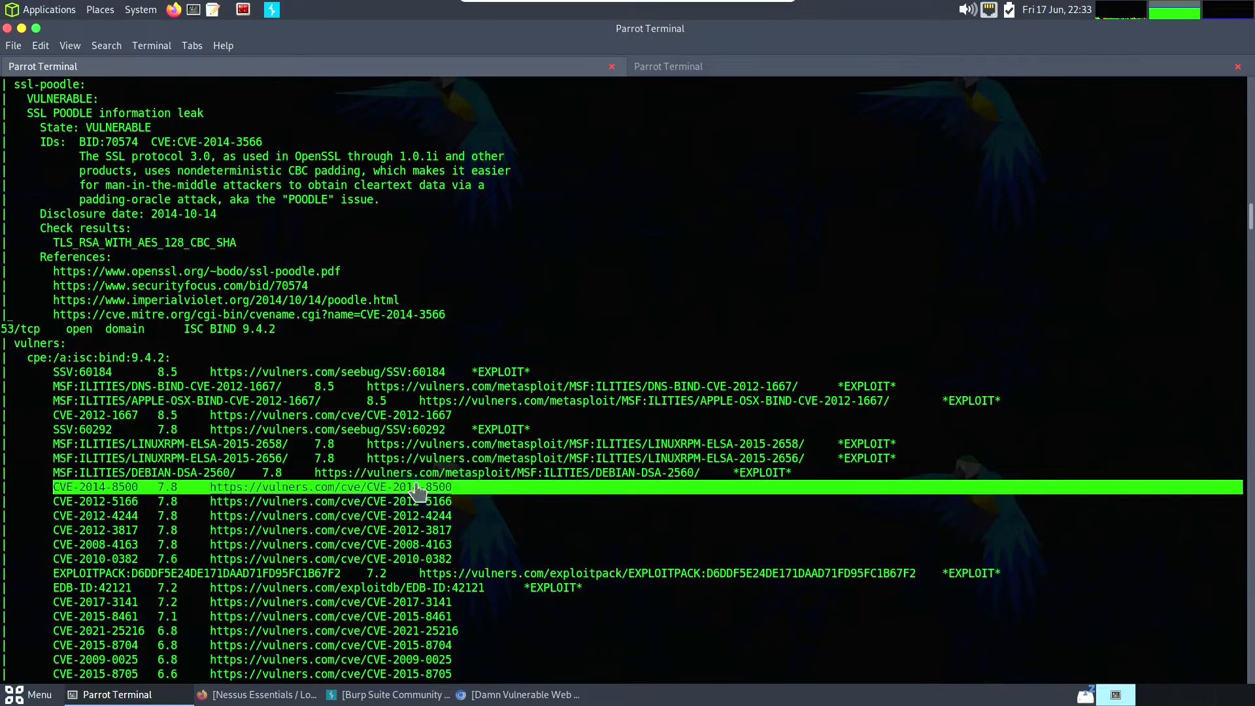
scroll(461, 474, "down", 3)
scroll(474, 461, "down", 10)
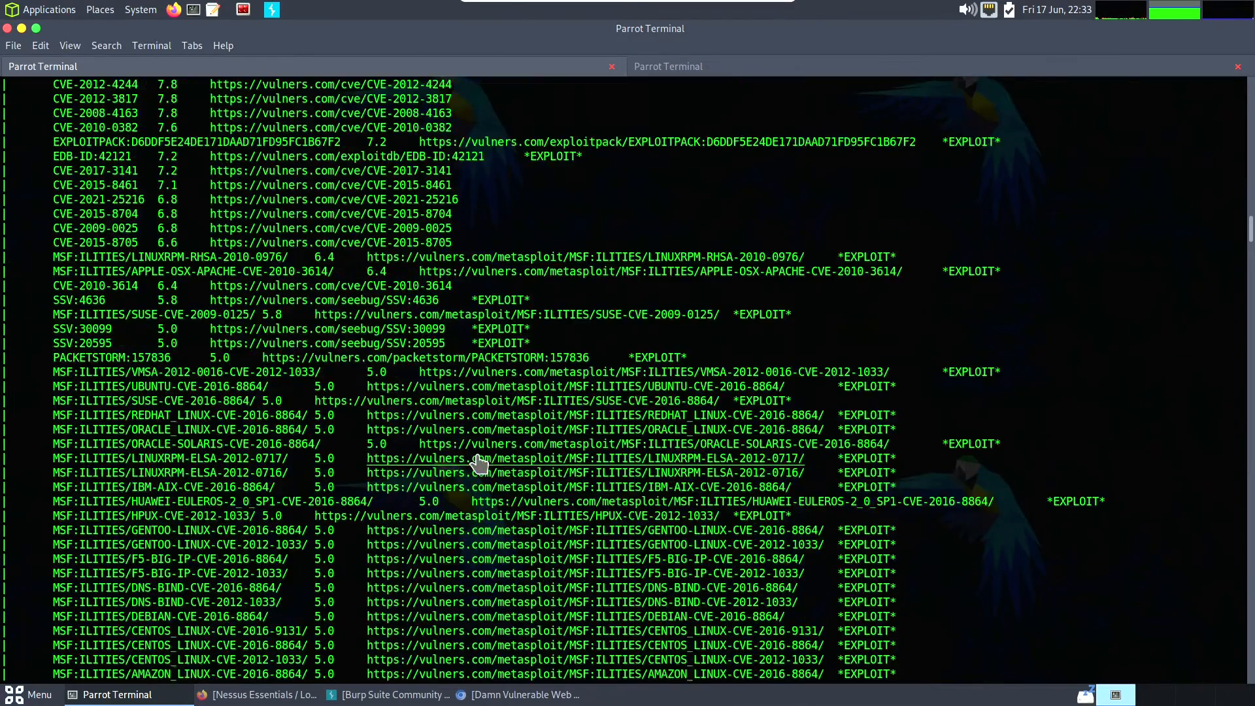
scroll(479, 462, "down", 15)
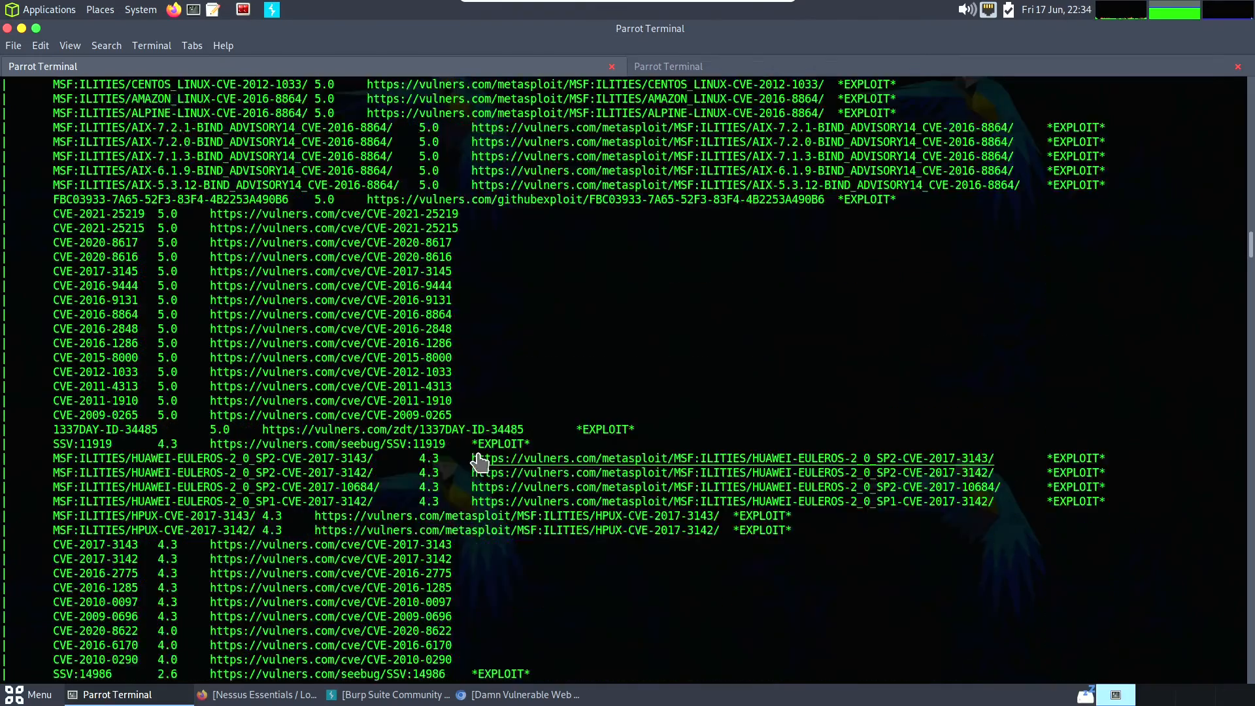
scroll(440, 460, "up", 7)
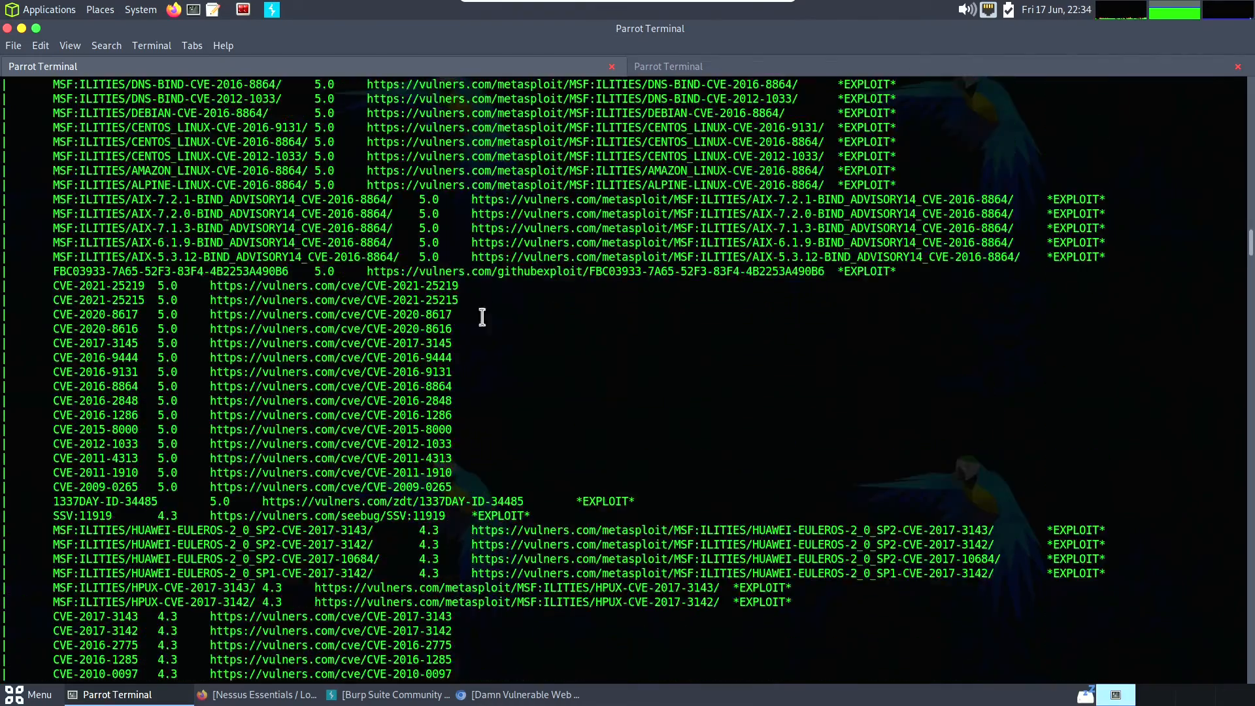
scroll(467, 359, "down", 8)
scroll(467, 360, "down", 3)
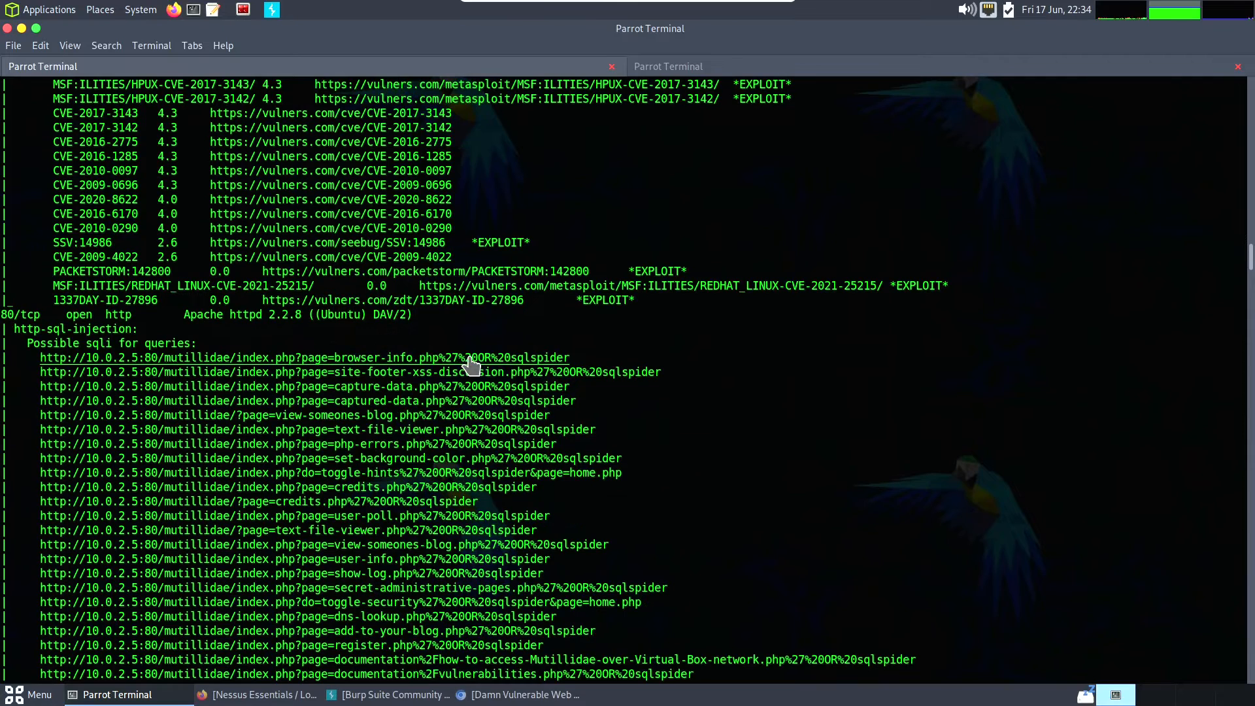
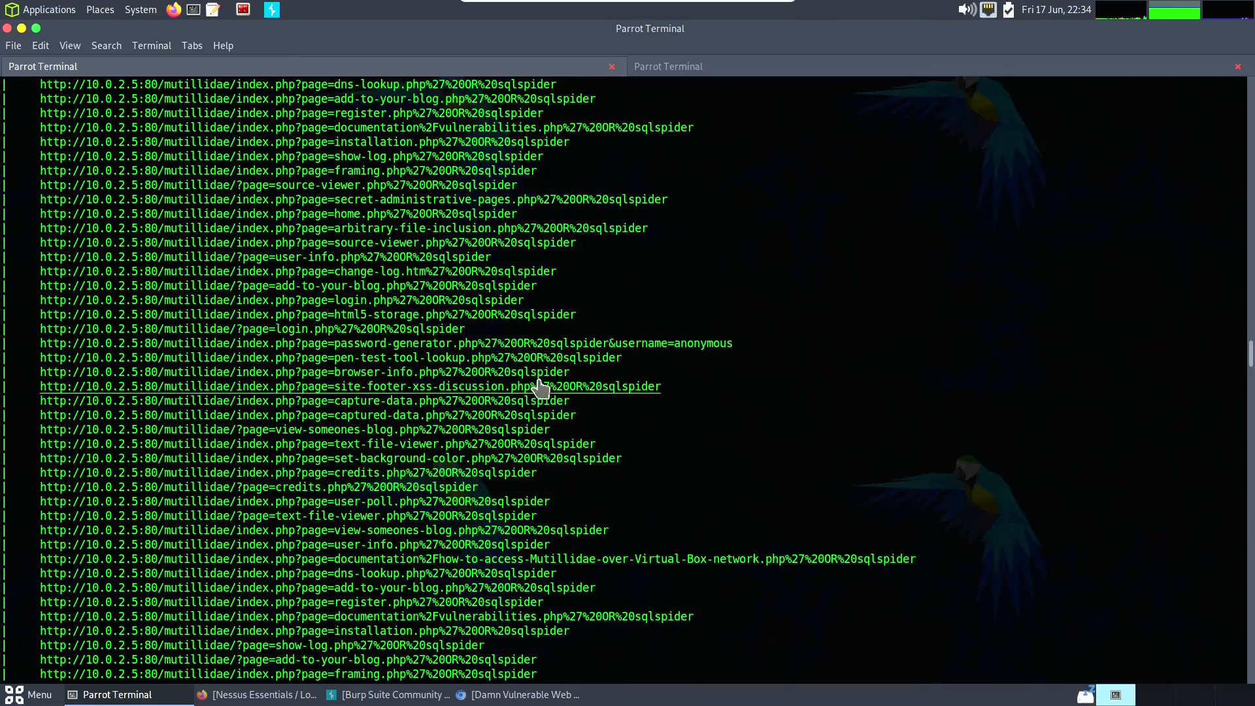
- Review the port 80 HTTP findings, covering the SQL injection URLs, http-enum directories, CSRF forms and Apache 2.2.8 vulners list
scroll(751, 409, "down", 15)
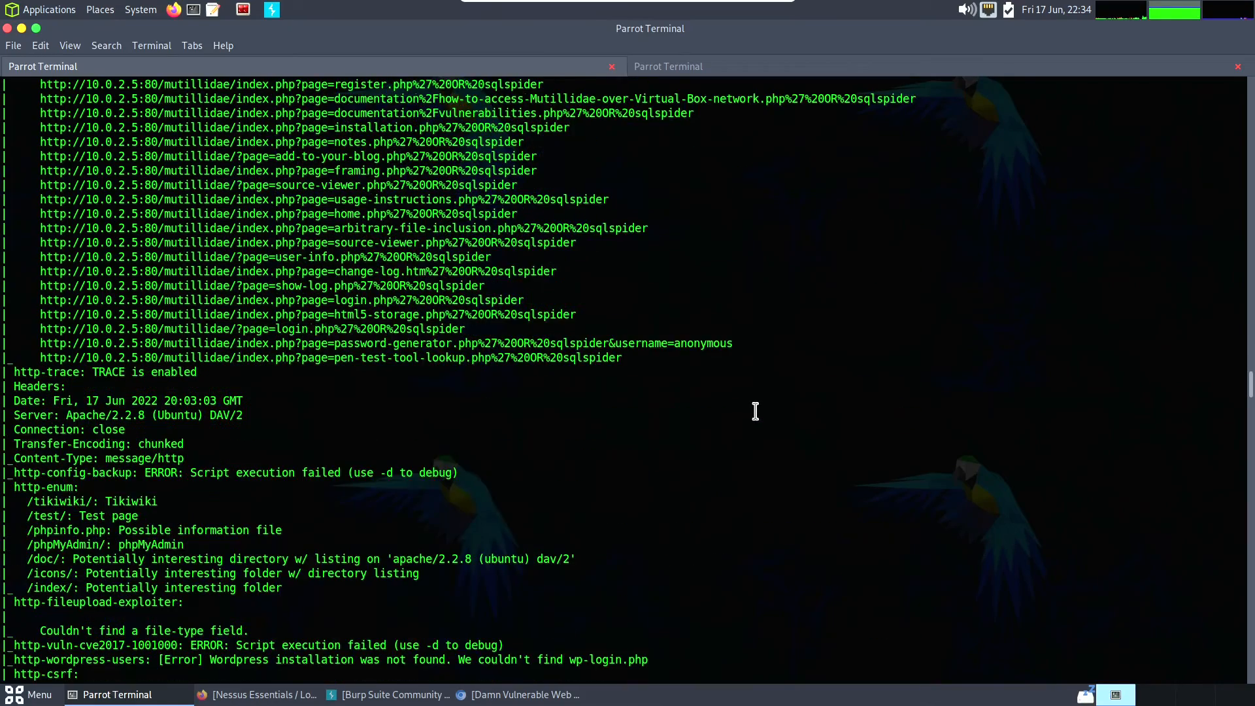
scroll(755, 410, "down", 7)
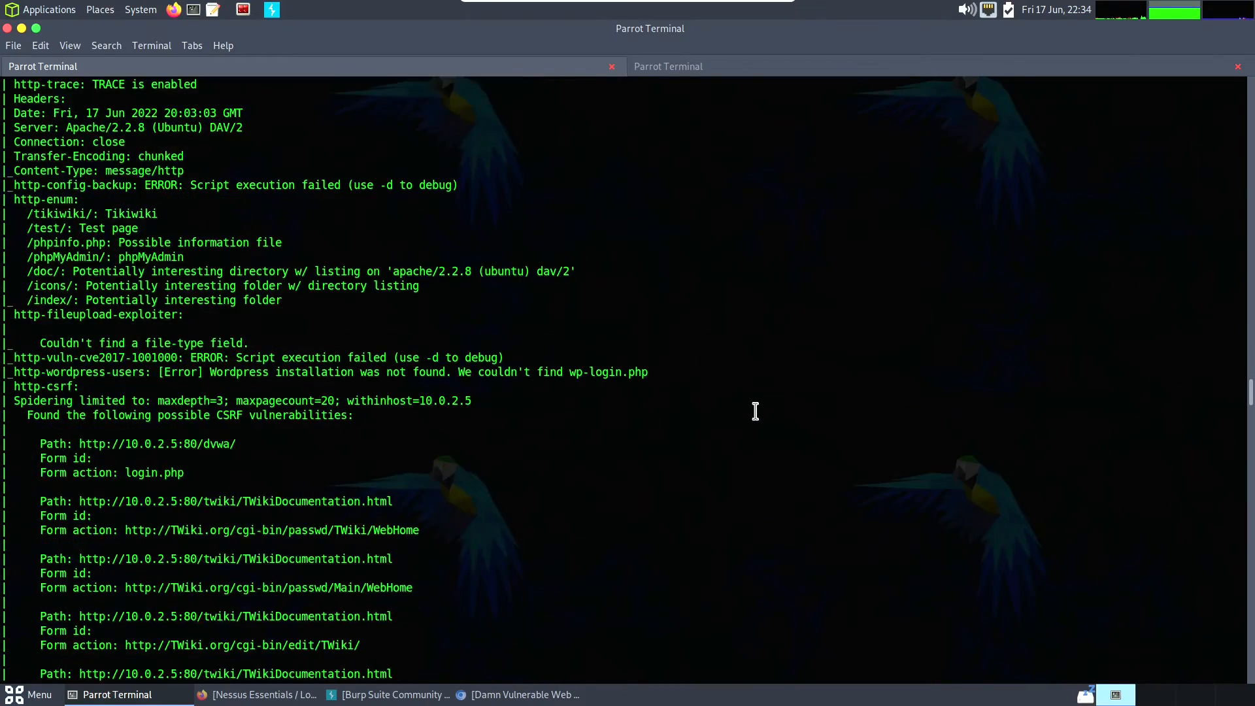
scroll(755, 411, "down", 10)
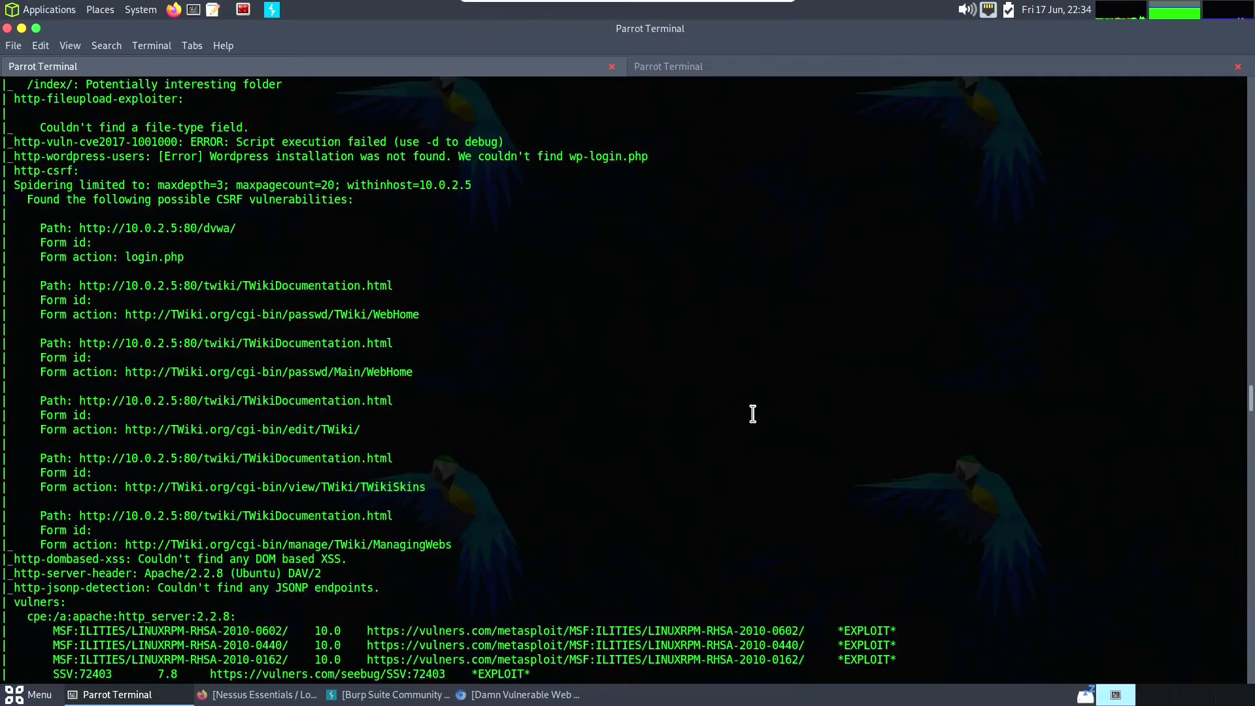
scroll(753, 418, "down", 20)
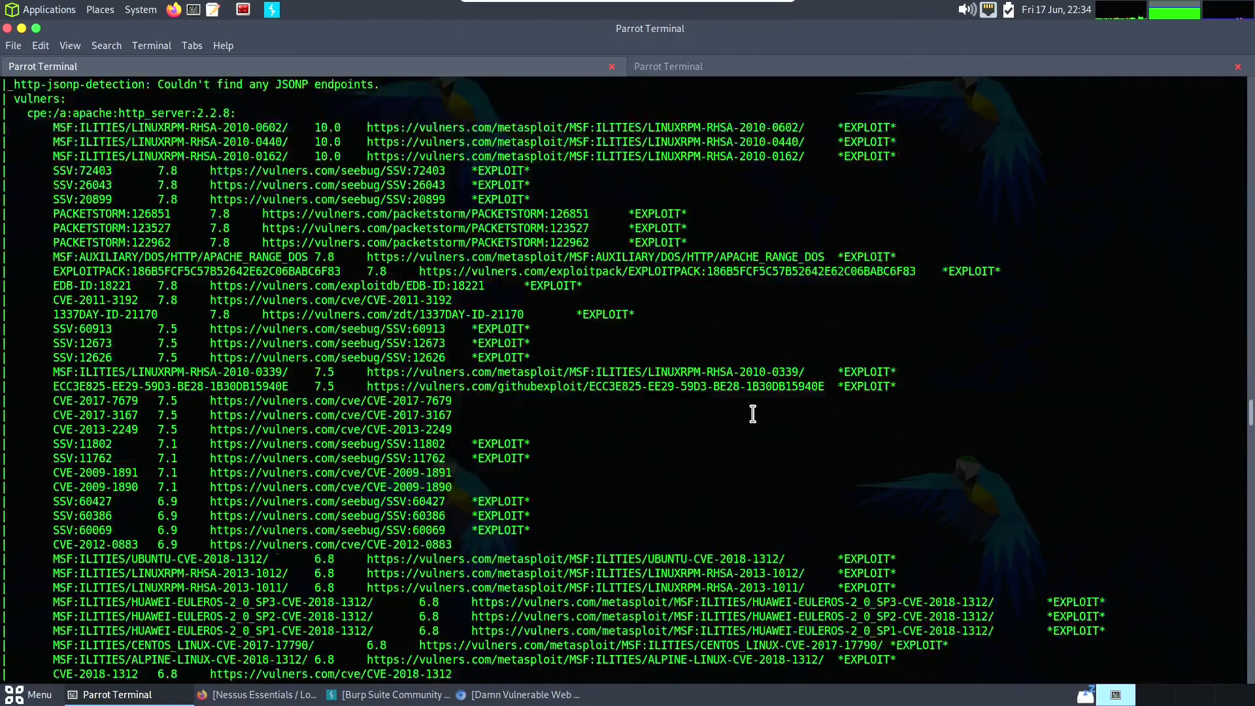
scroll(752, 413, "down", 20)
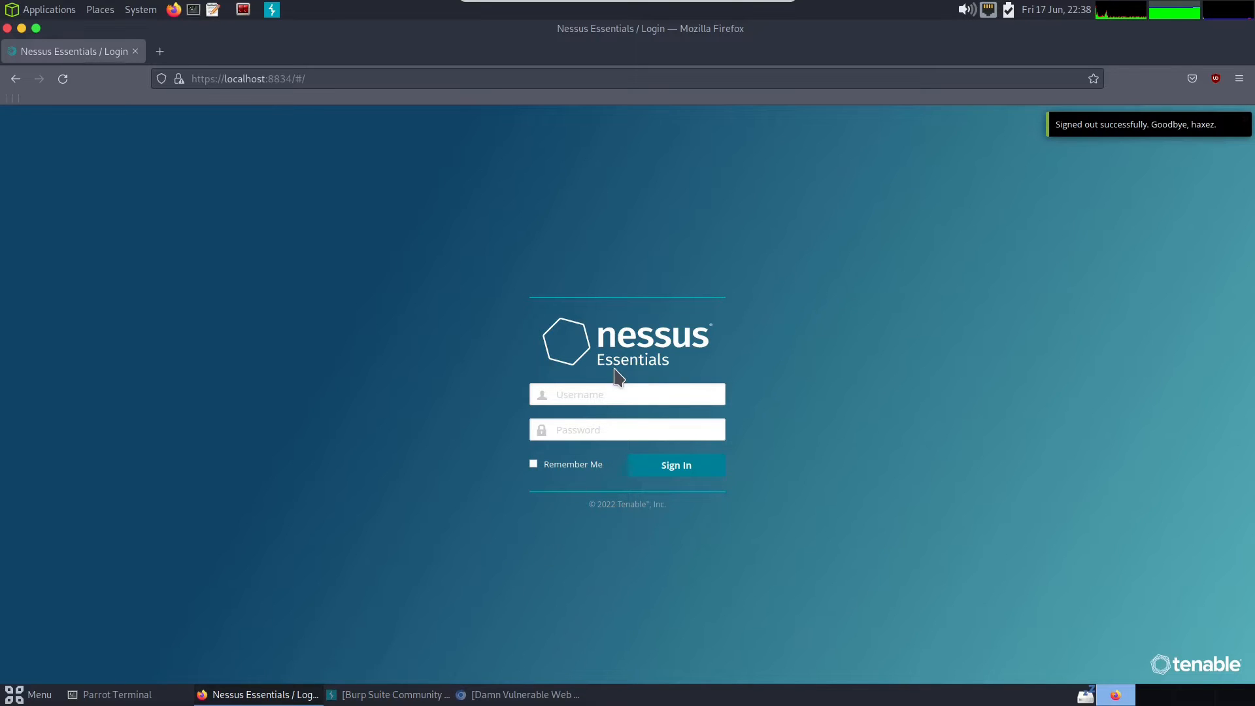
- Sign in to Nessus Essentials with the account username and password, and decline saving the login in the browser
left_click(605, 394)
type("haxez")
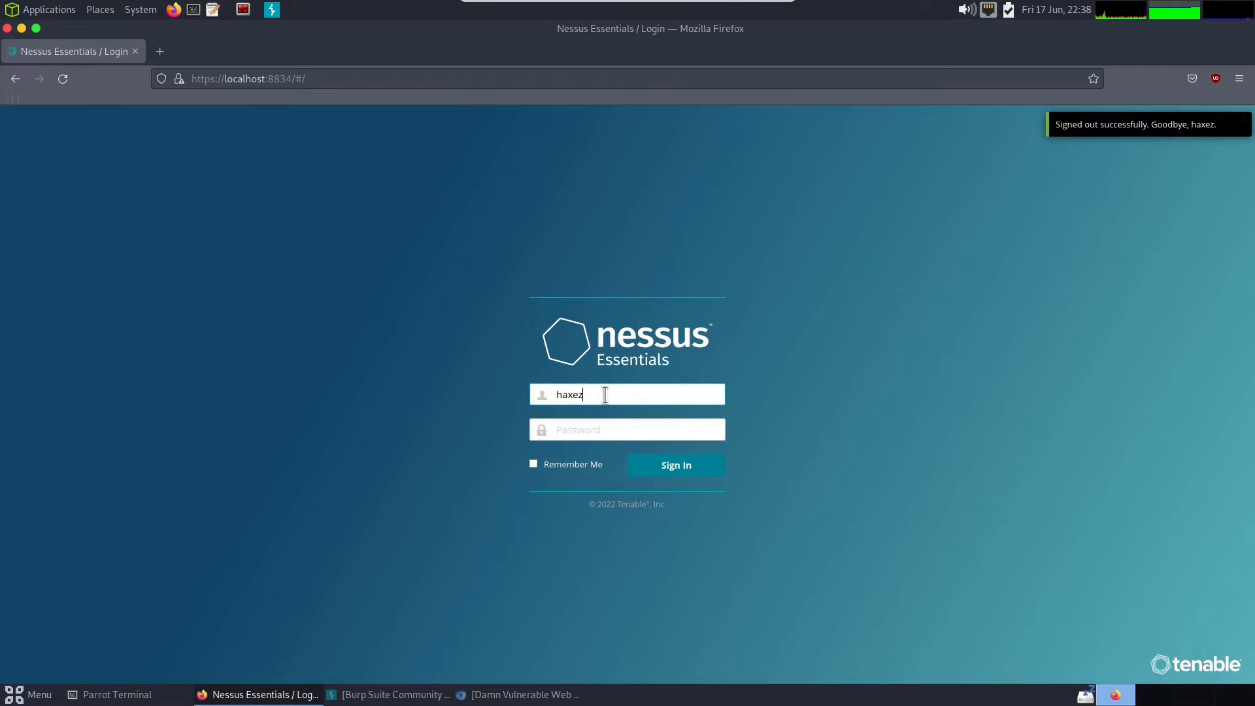
key("Tab")
type("*************")
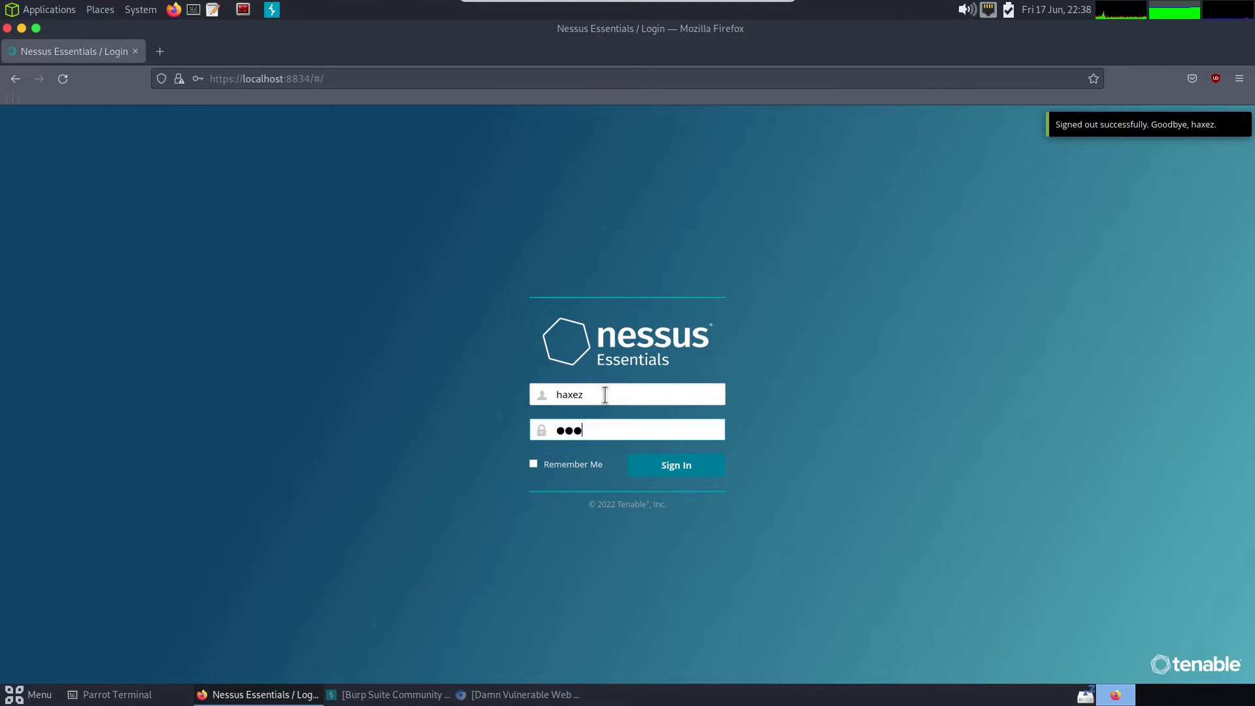
key("Return")
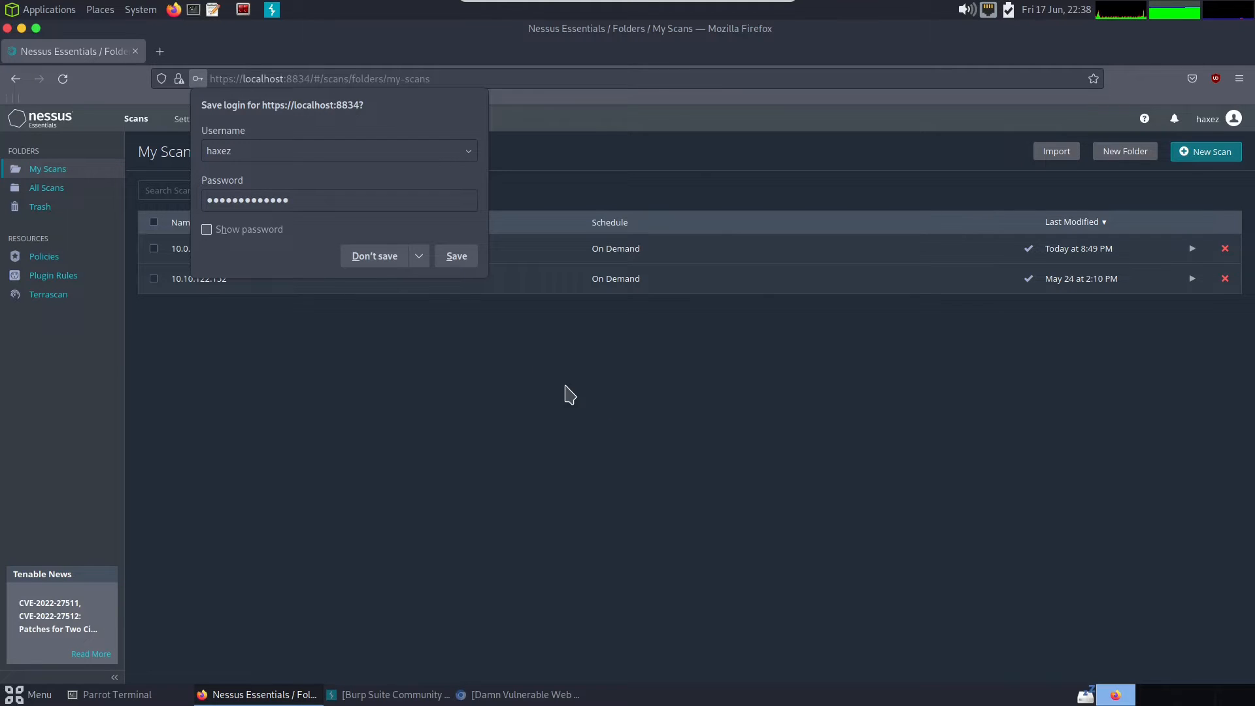
left_click(381, 259)
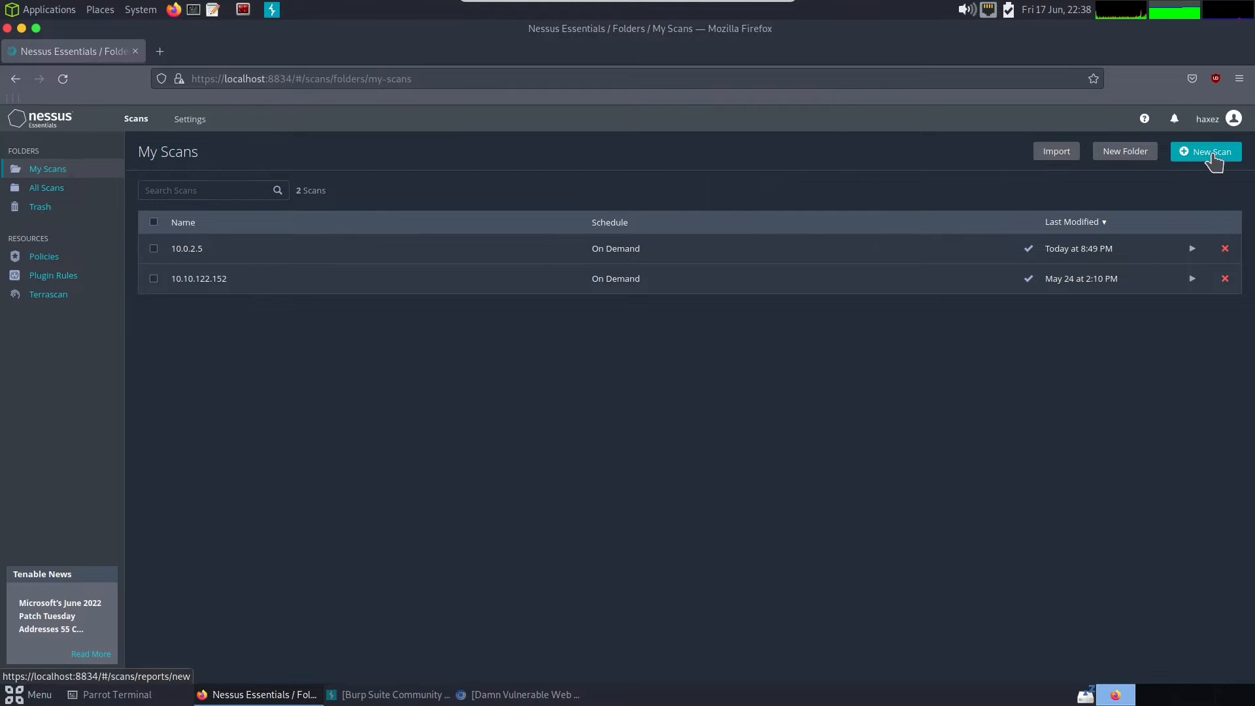
- Start a new scan and look through the available Discovery, Vulnerabilities and Compliance scan templates
left_click(1209, 163)
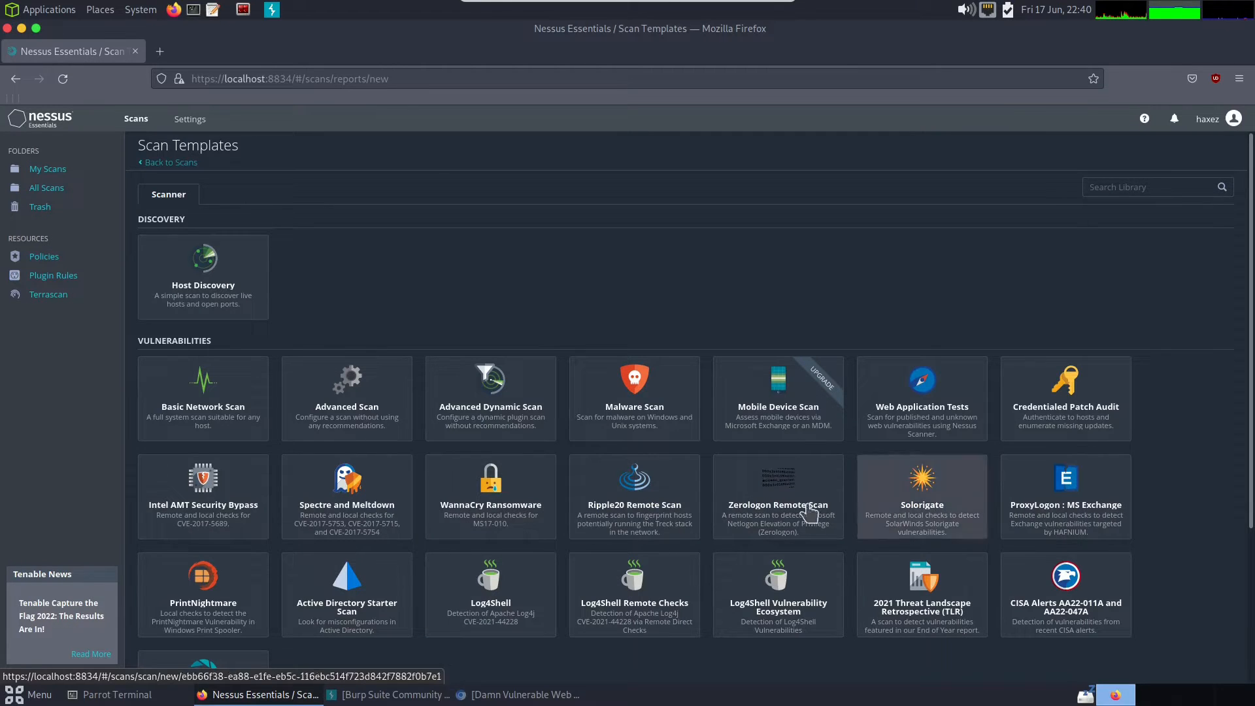
scroll(516, 504, "down", 2)
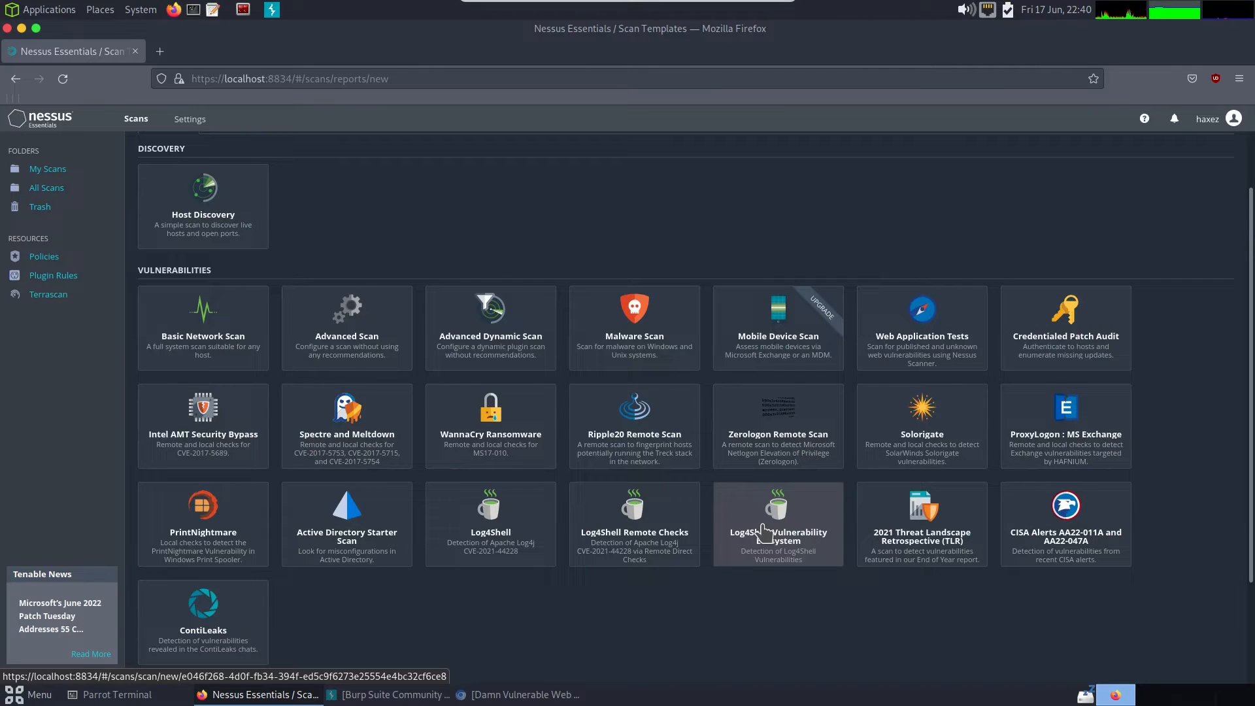
scroll(791, 513, "down", 1)
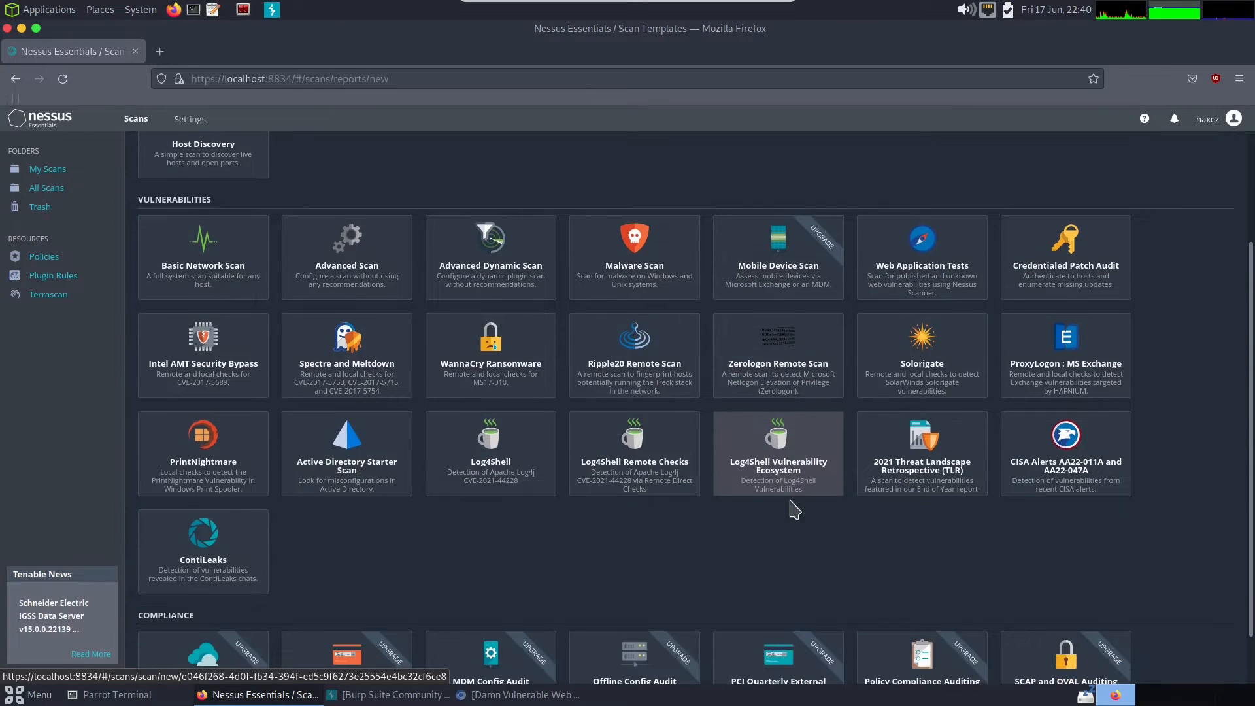
scroll(794, 509, "down", 1)
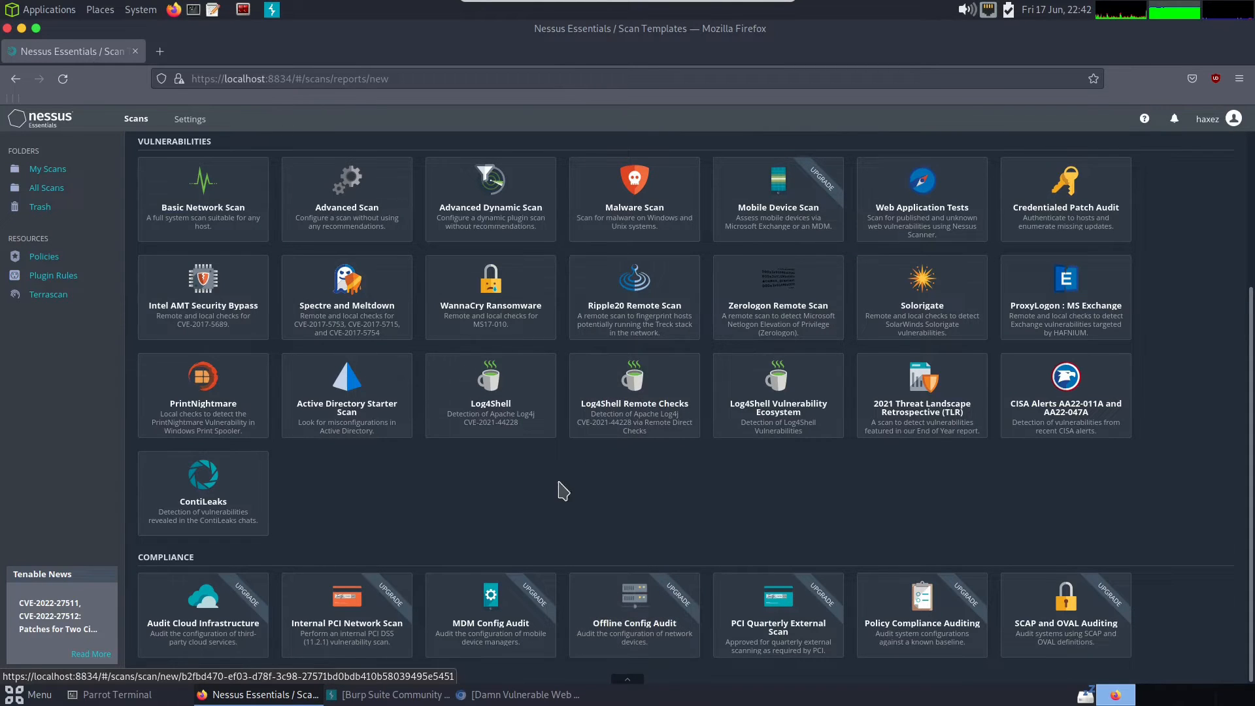
scroll(434, 491, "up", 3)
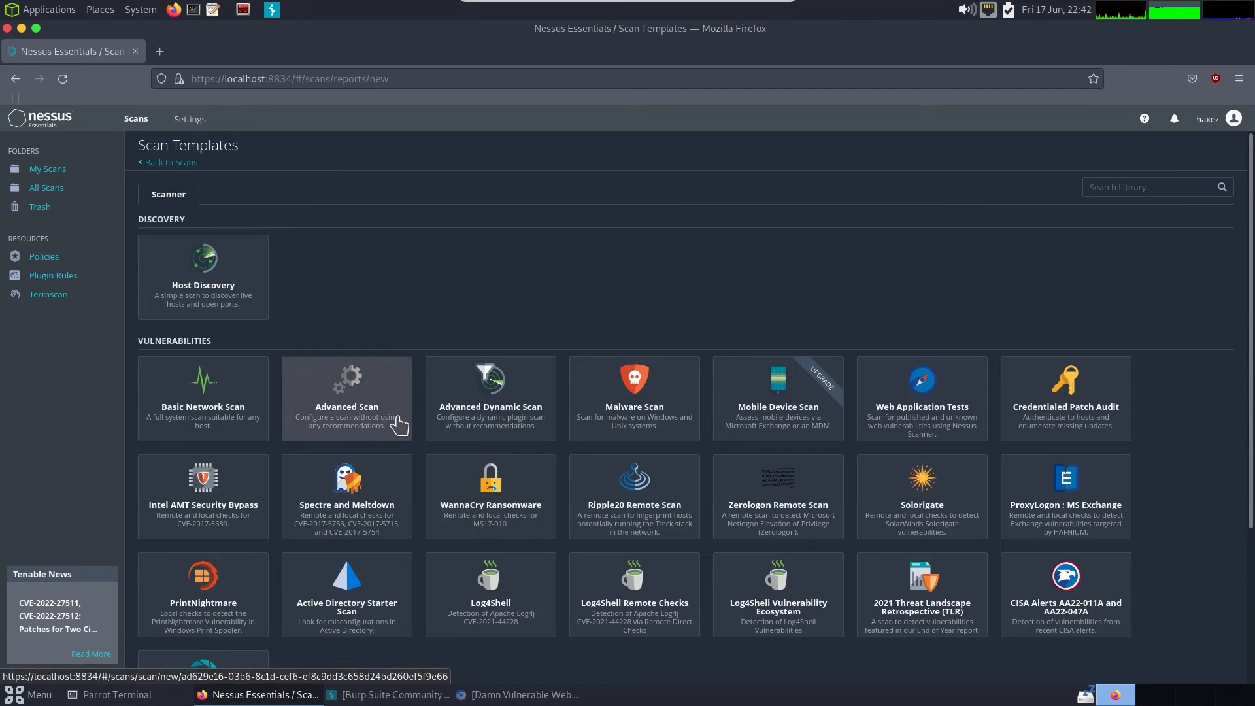
- Open the completed 10.0.2.5 scan from My Scans and look over its list of vulnerabilities
left_click(42, 170)
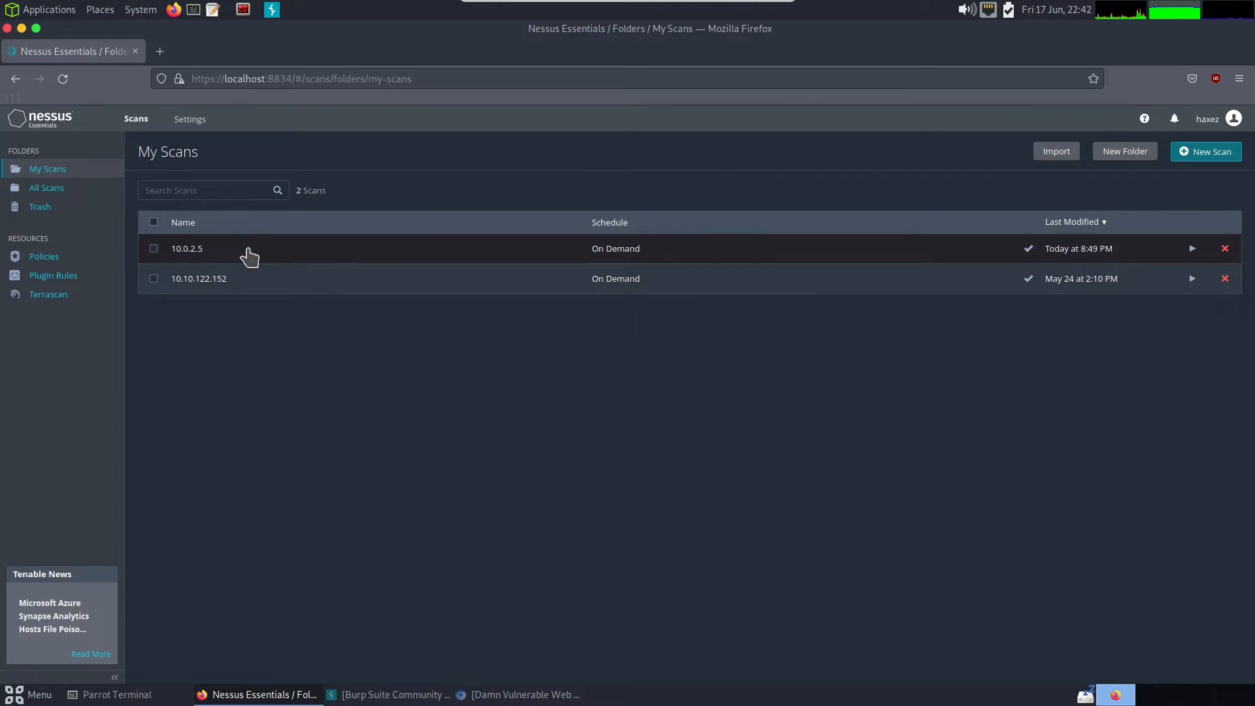
left_click(248, 255)
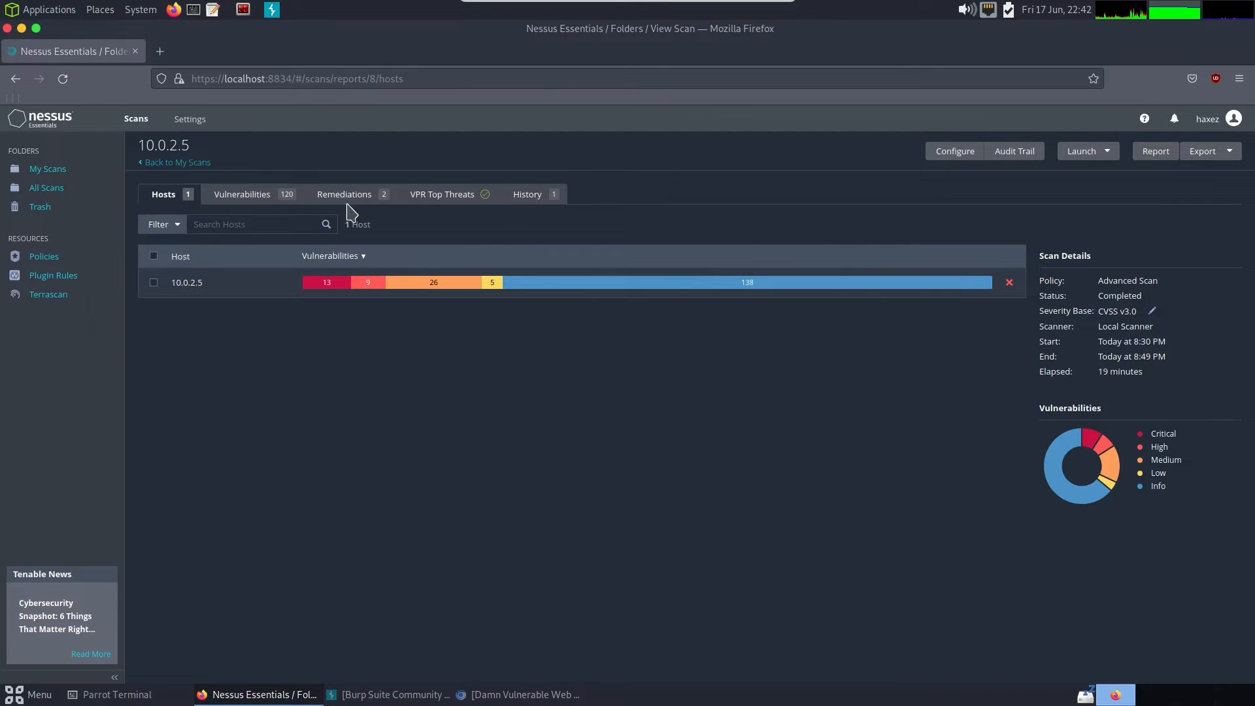
left_click(243, 196)
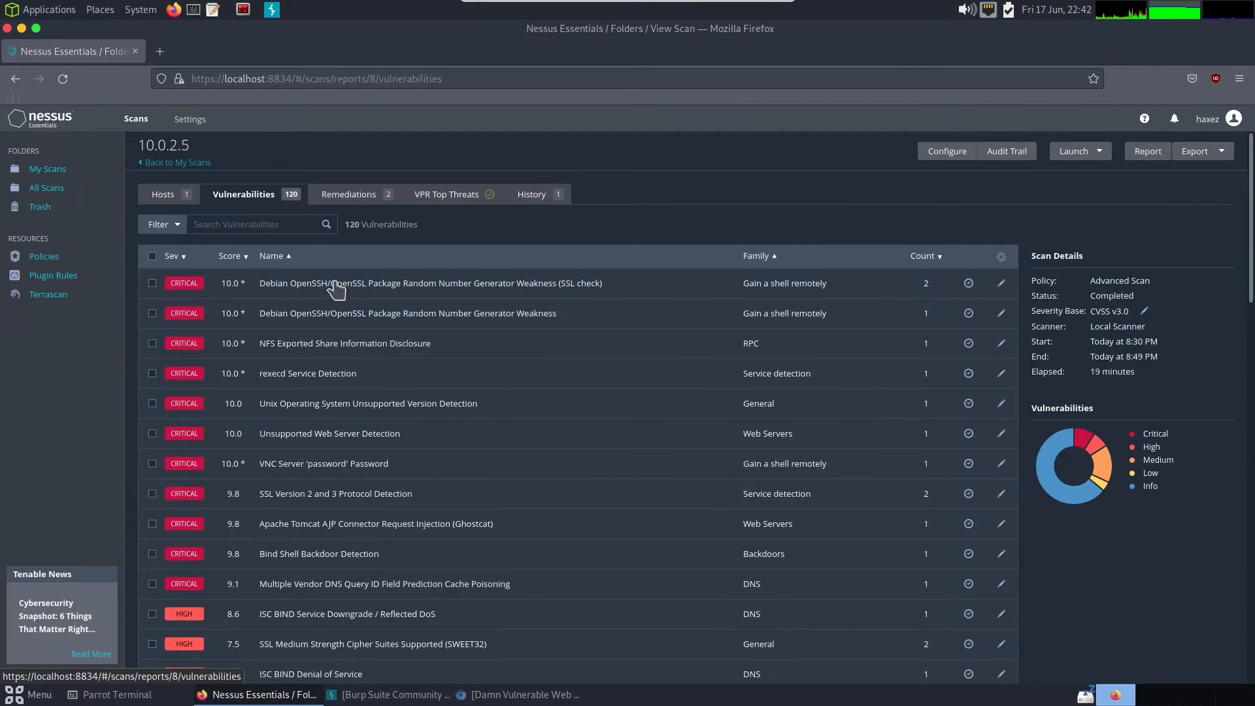
scroll(421, 310, "down", 8)
scroll(421, 310, "down", 8)
scroll(421, 310, "up", 5)
scroll(422, 310, "up", 10)
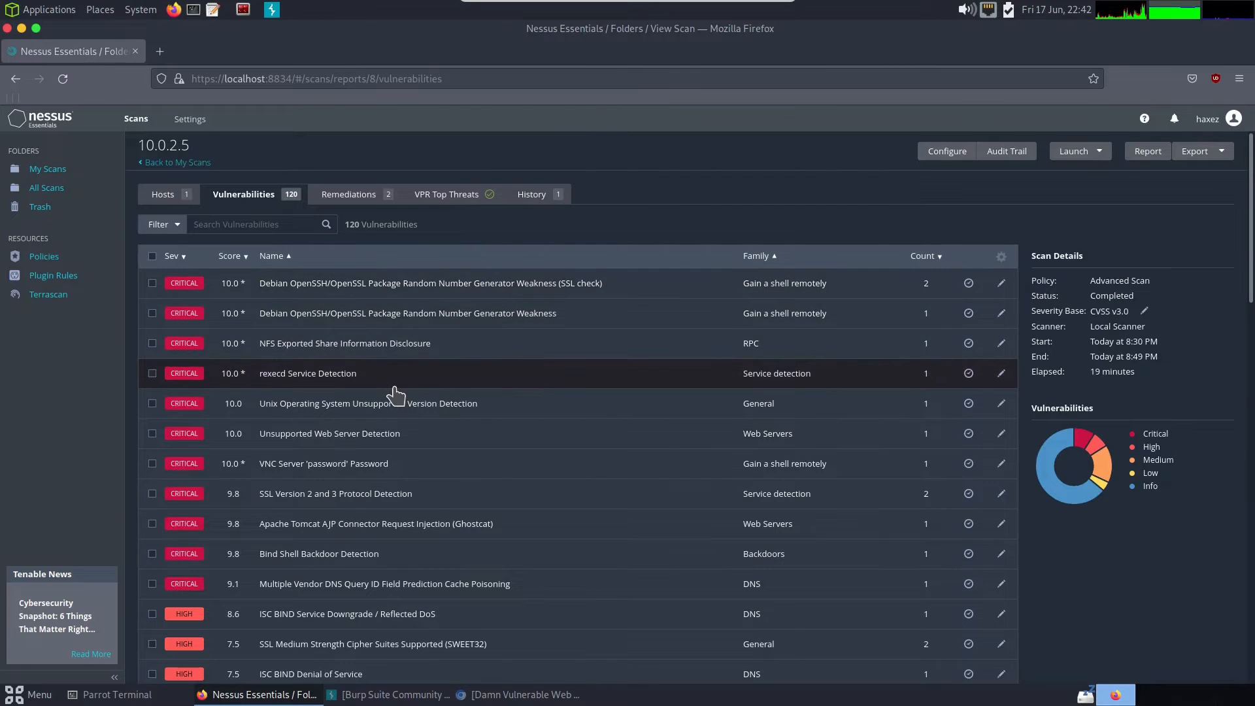
- Examine the NFS Exported Share Information Disclosure finding with its full output expanded, and return to the vulnerabilities list
left_click(417, 351)
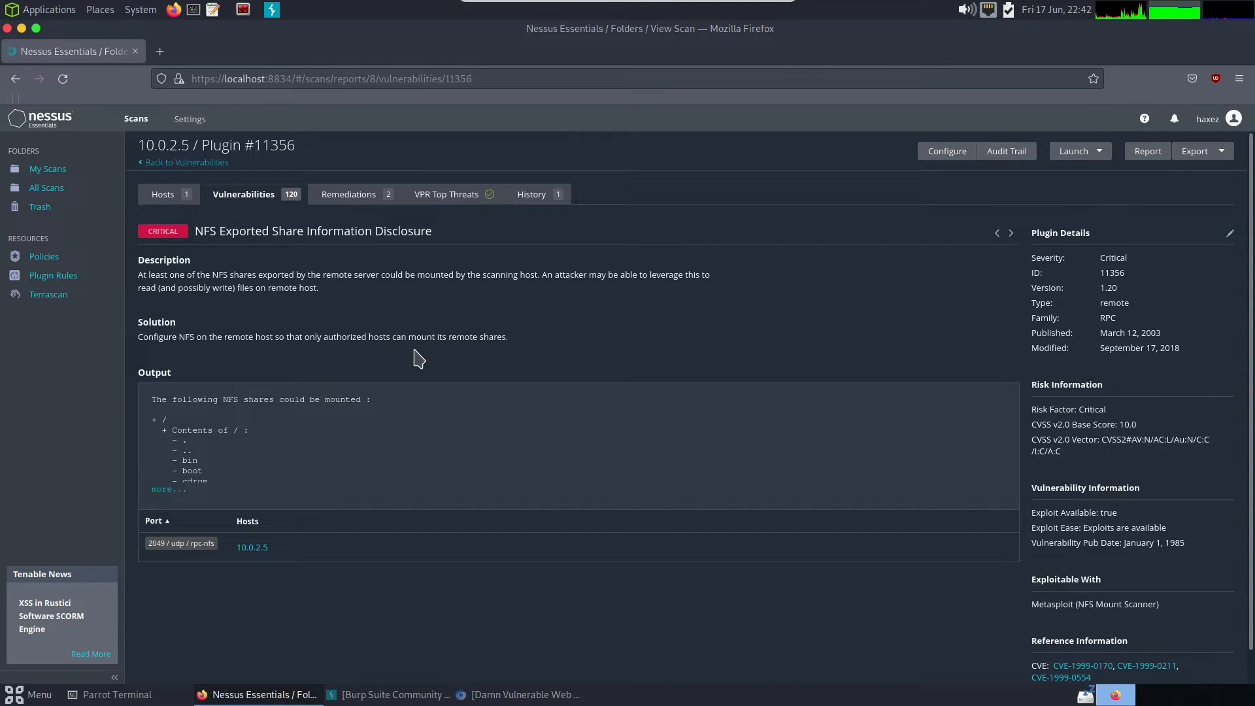
left_click(160, 490)
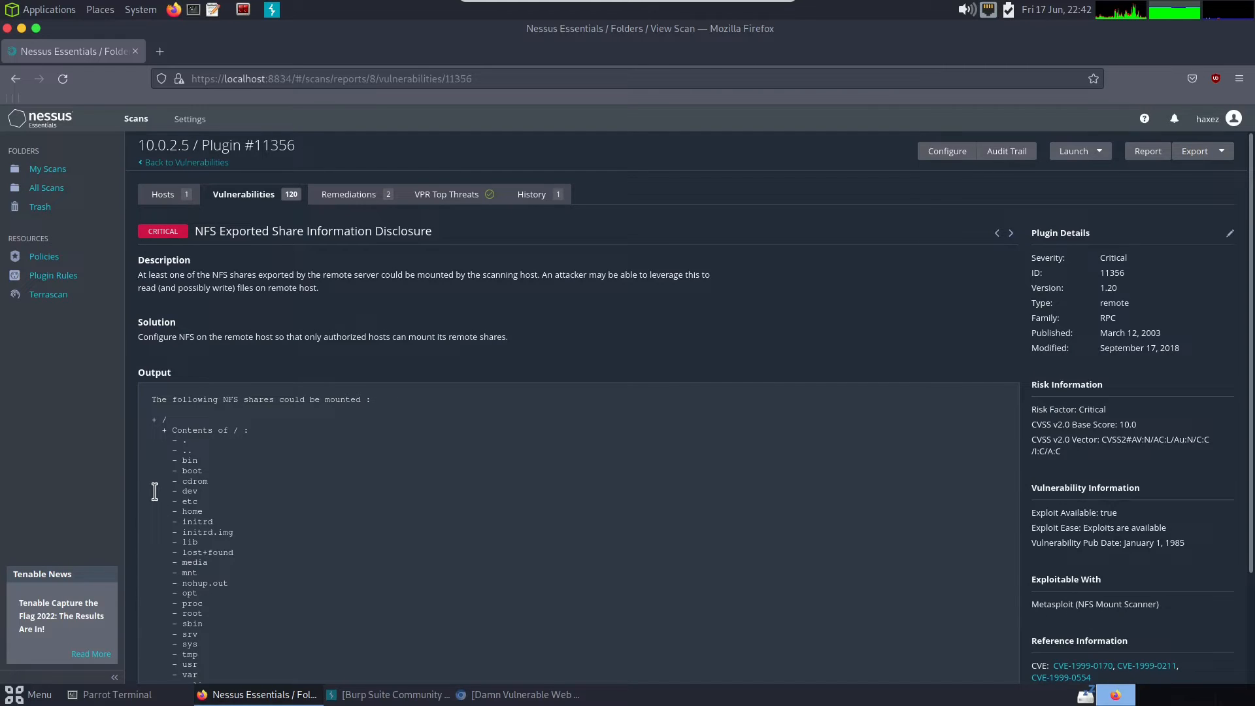
scroll(246, 510, "down", 3)
left_click_drag(219, 559, 173, 307)
left_click(304, 462)
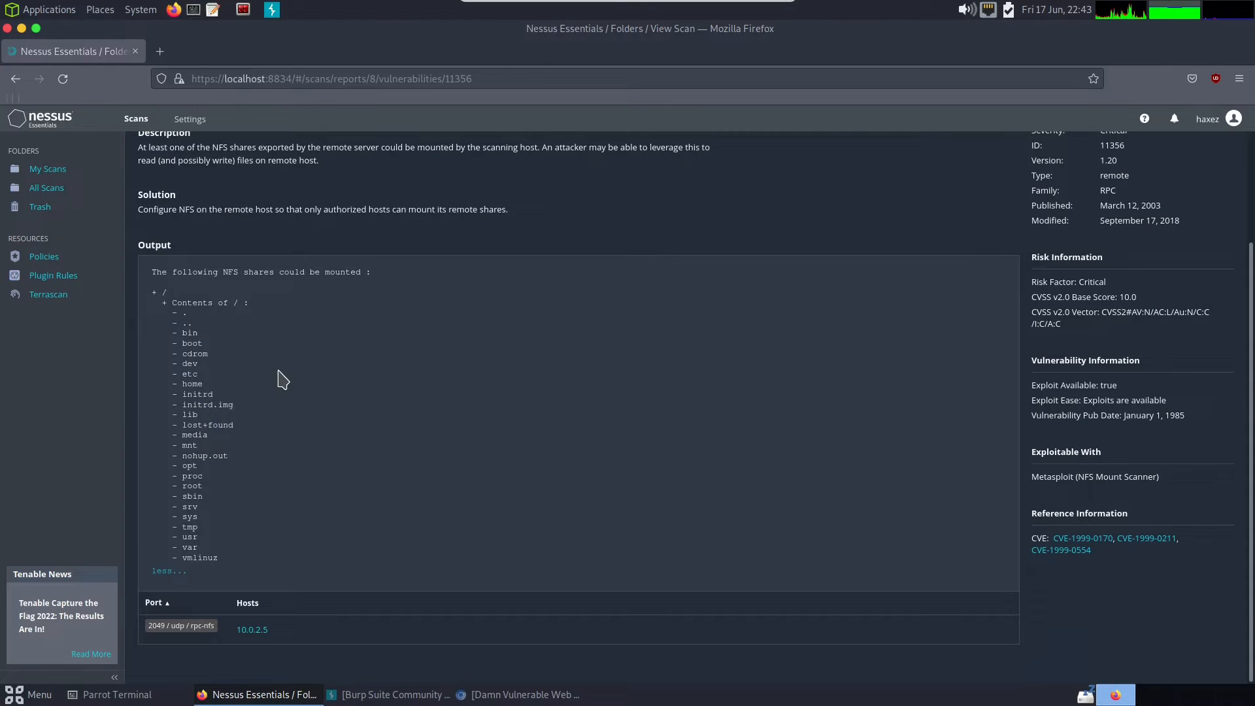
scroll(214, 302, "up", 3)
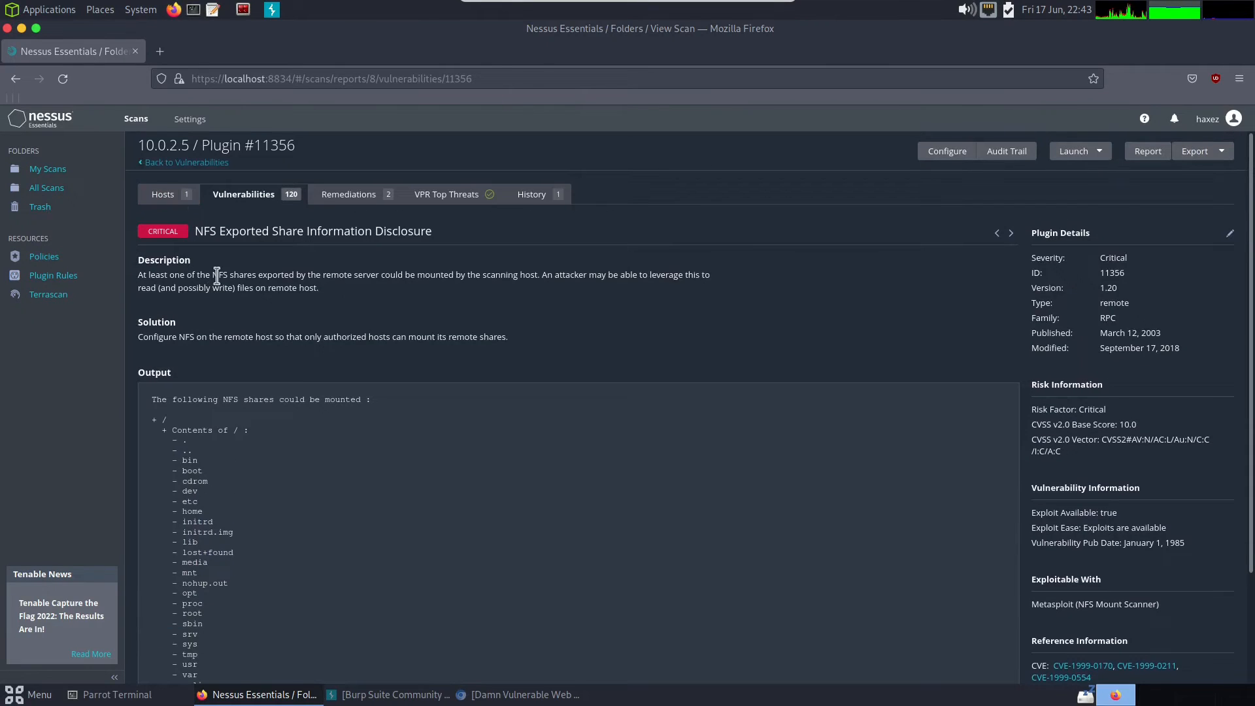
left_click(195, 163)
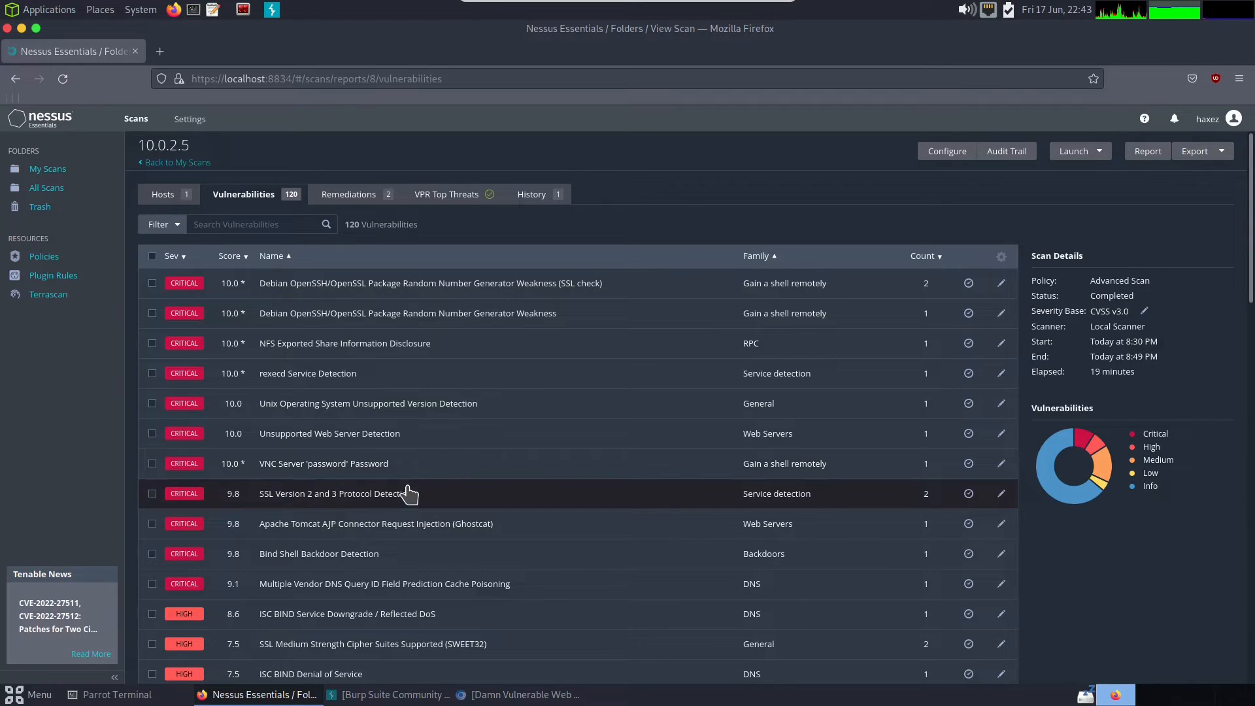
- Examine the Bind Shell Backdoor Detection finding and return to the vulnerabilities list
scroll(408, 494, "down", 2)
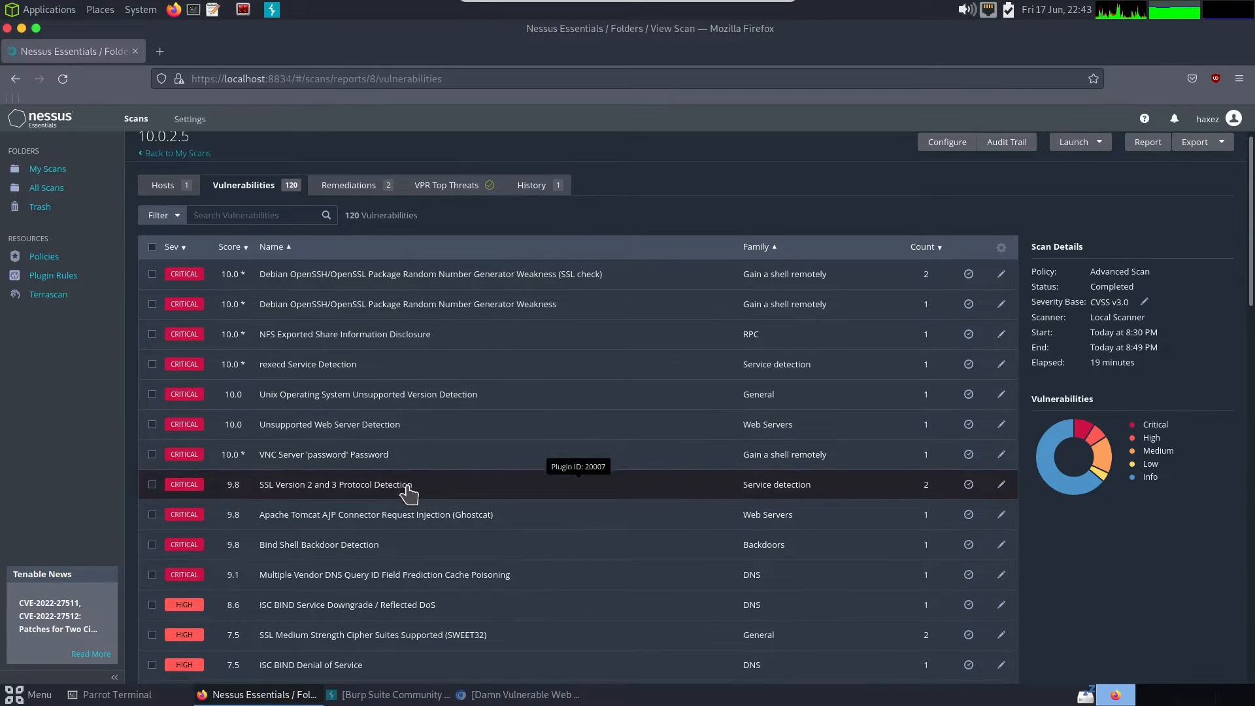
left_click(411, 494)
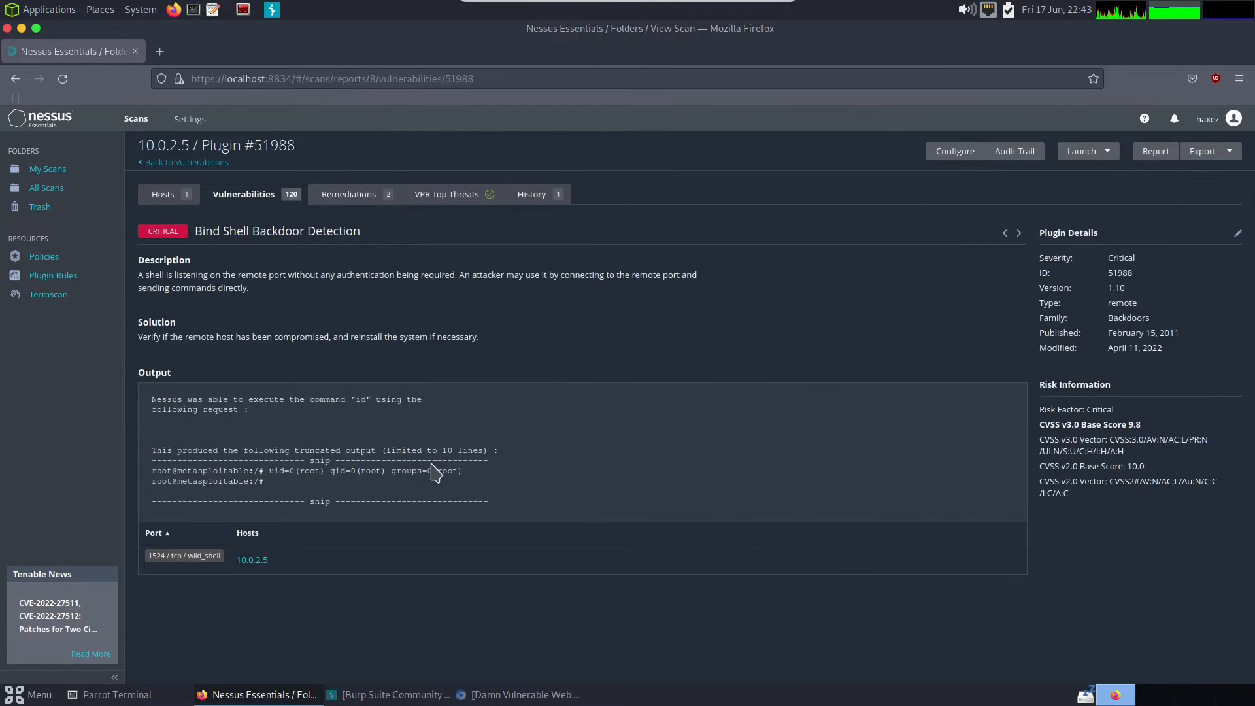
left_click(214, 194)
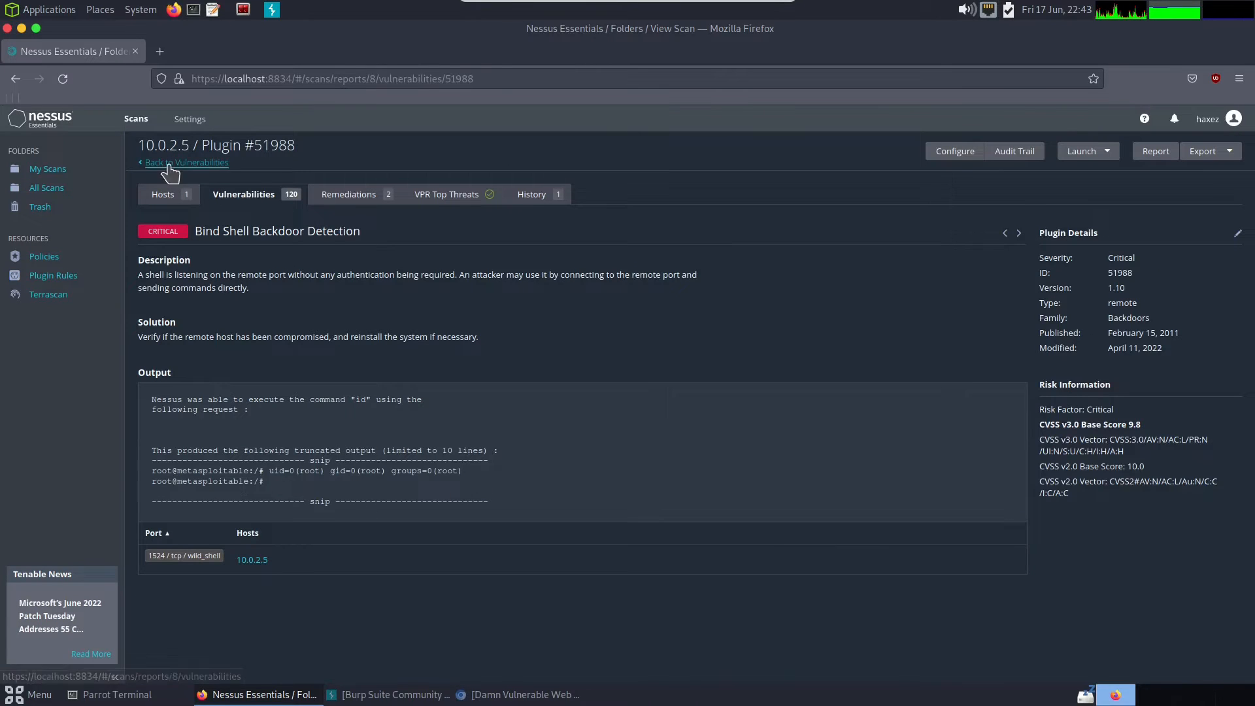
- Look through the critical, high and medium severity entries in the 10.0.2.5 vulnerabilities list
scroll(396, 464, "down", 1)
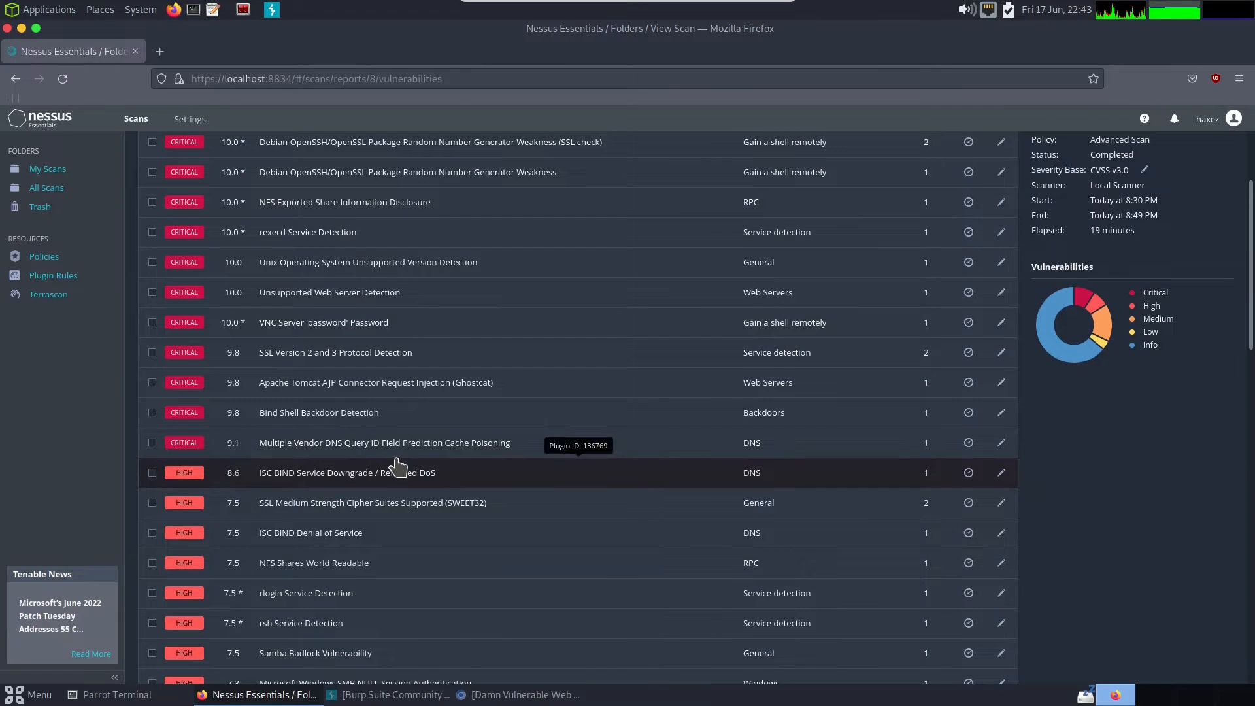
scroll(396, 466, "down", 2)
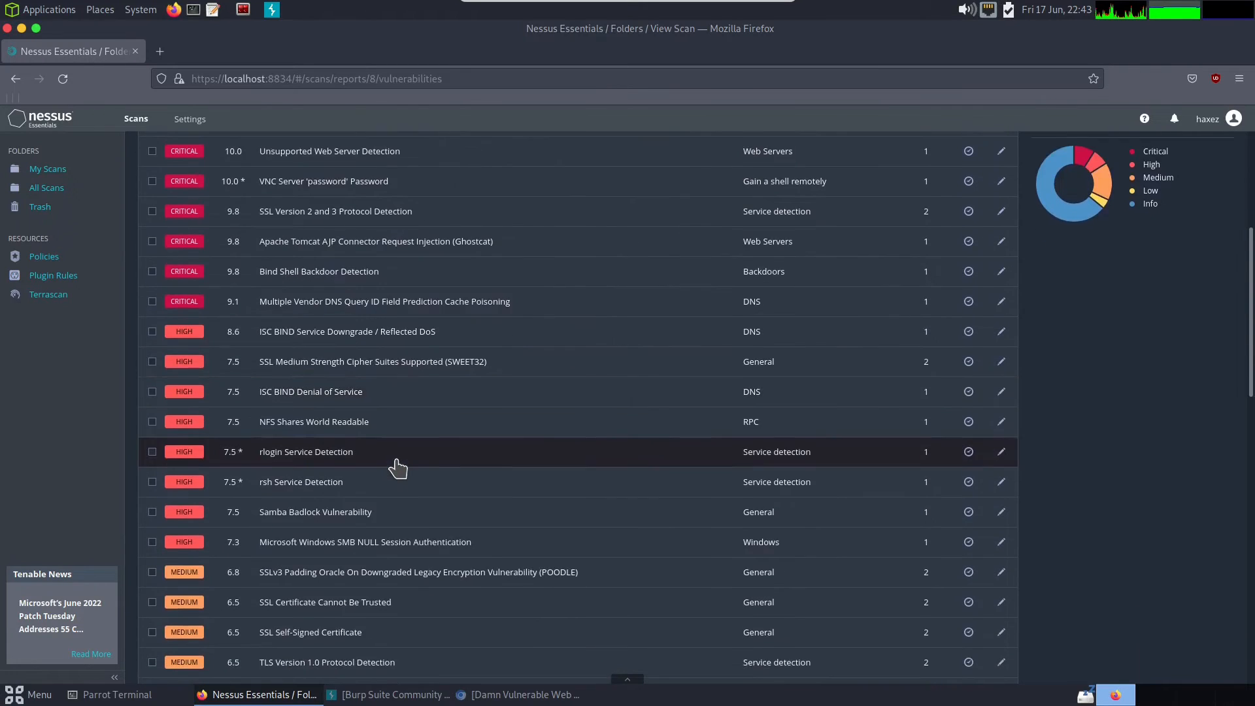
scroll(396, 466, "down", 2)
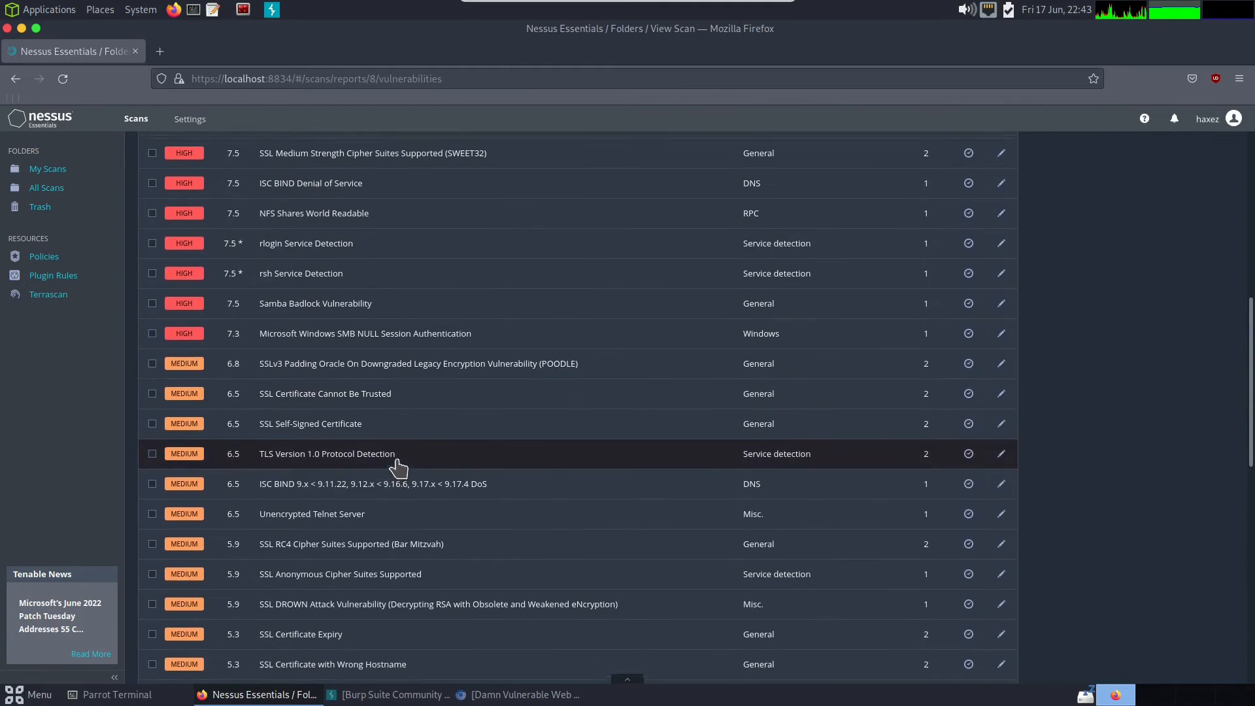
scroll(566, 405, "up", 6)
- Open the configuration of the 10.0.2.5 scan and review its basic General, Schedule and Notifications settings
left_click(936, 155)
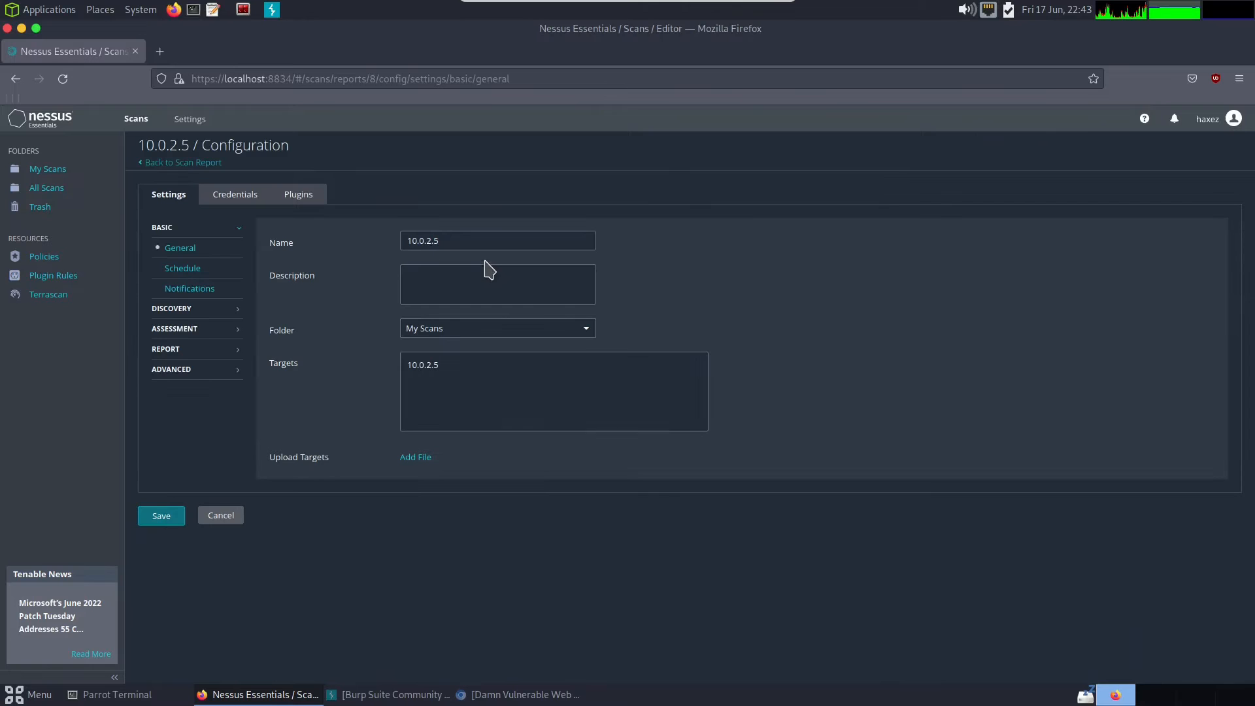
left_click(450, 281)
double_click(452, 240)
left_click(183, 269)
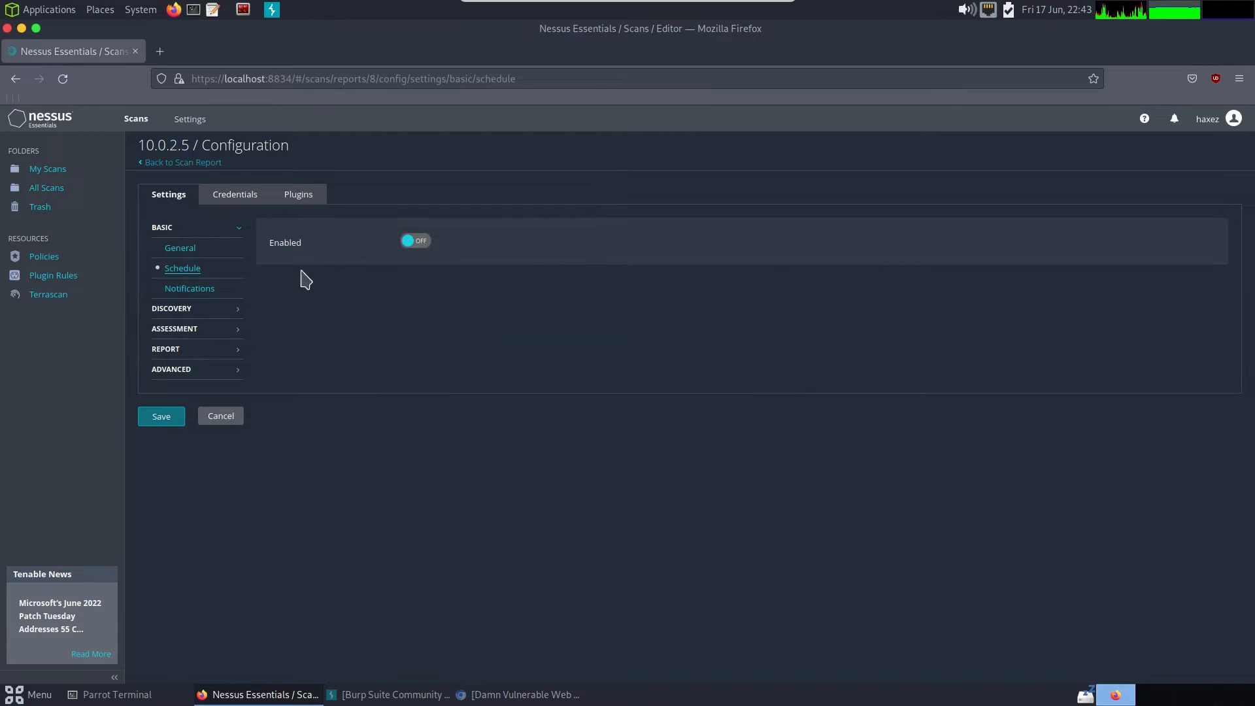
left_click(196, 289)
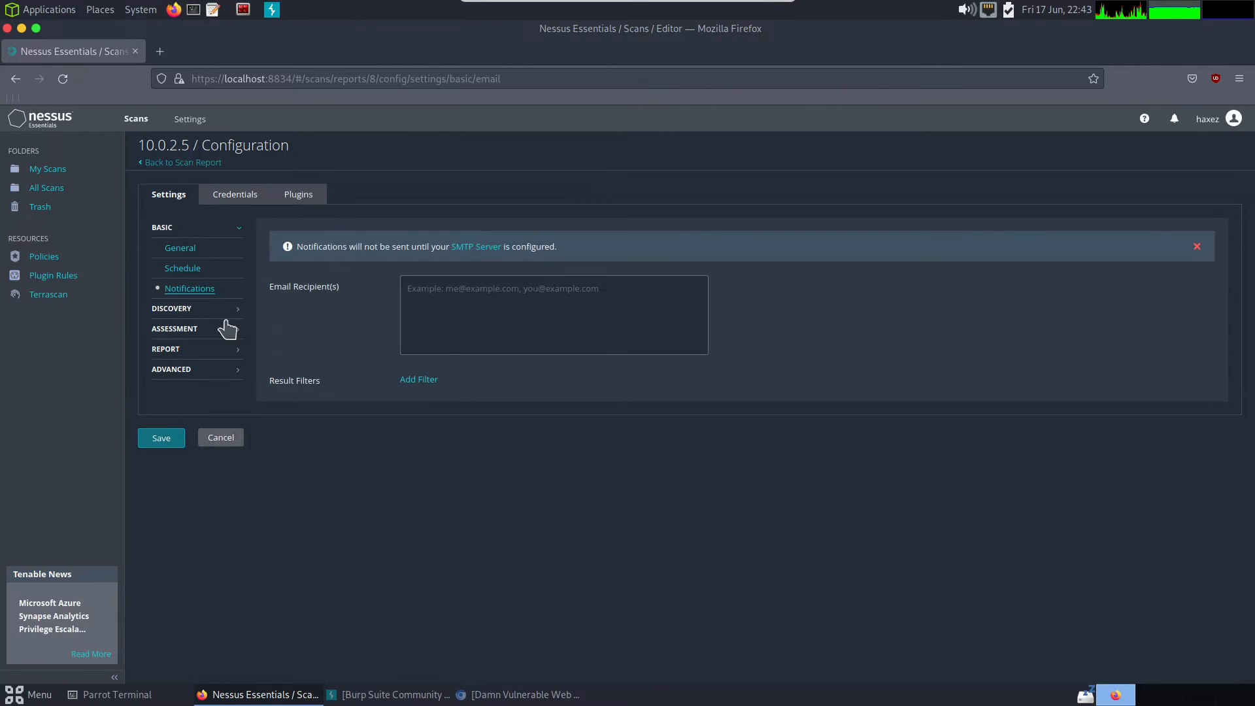
- Review the scan's Discovery settings for host discovery, including remote host ping, then port scanning with its port range, and service discovery
left_click(167, 308)
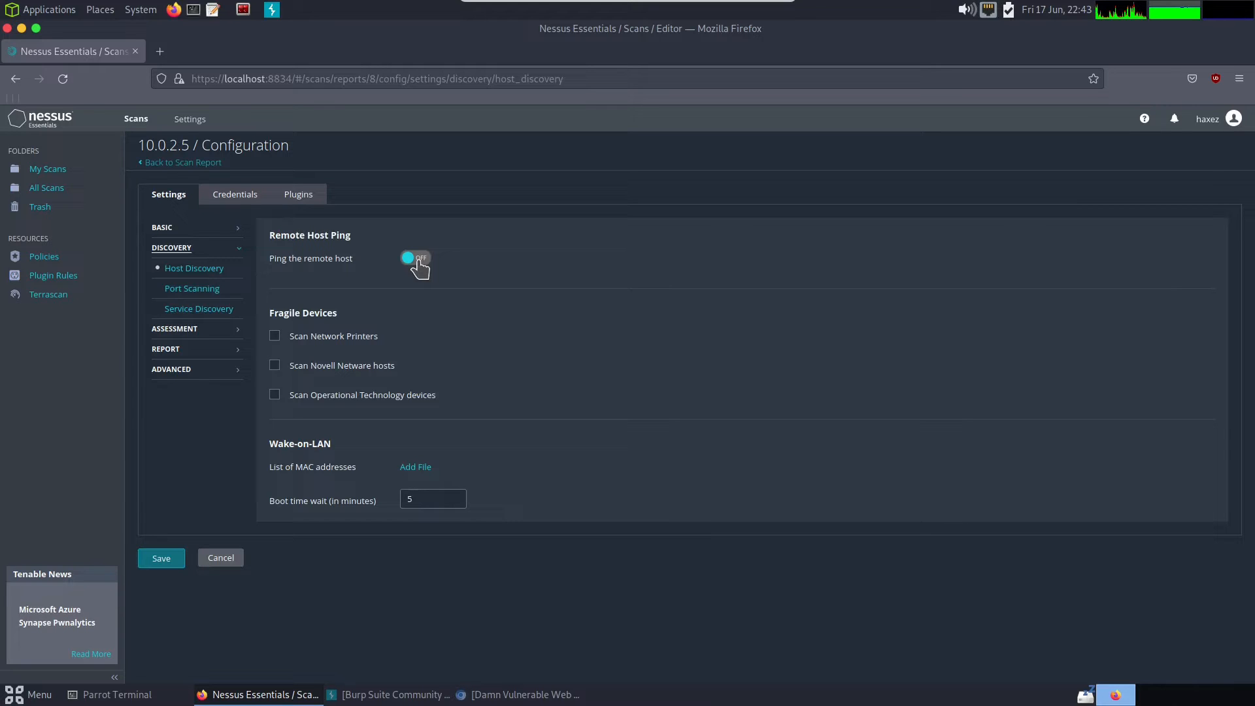
left_click(417, 260)
left_click(207, 289)
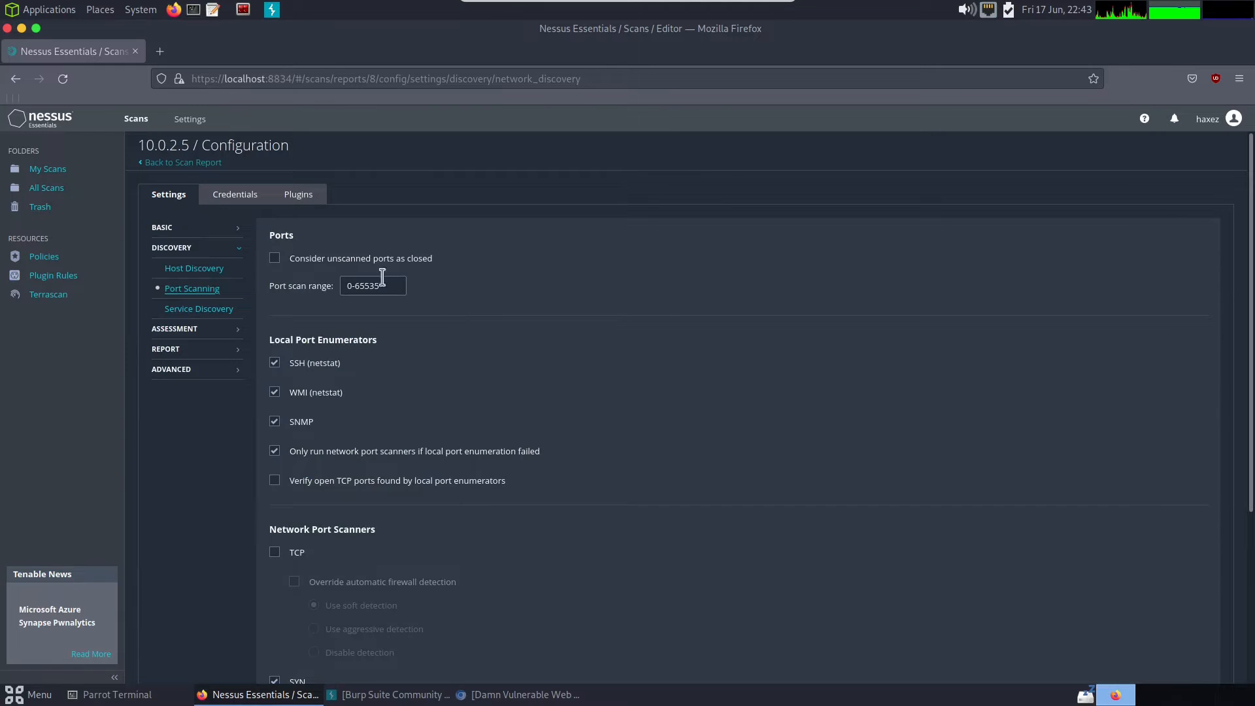
left_click_drag(396, 286, 290, 285)
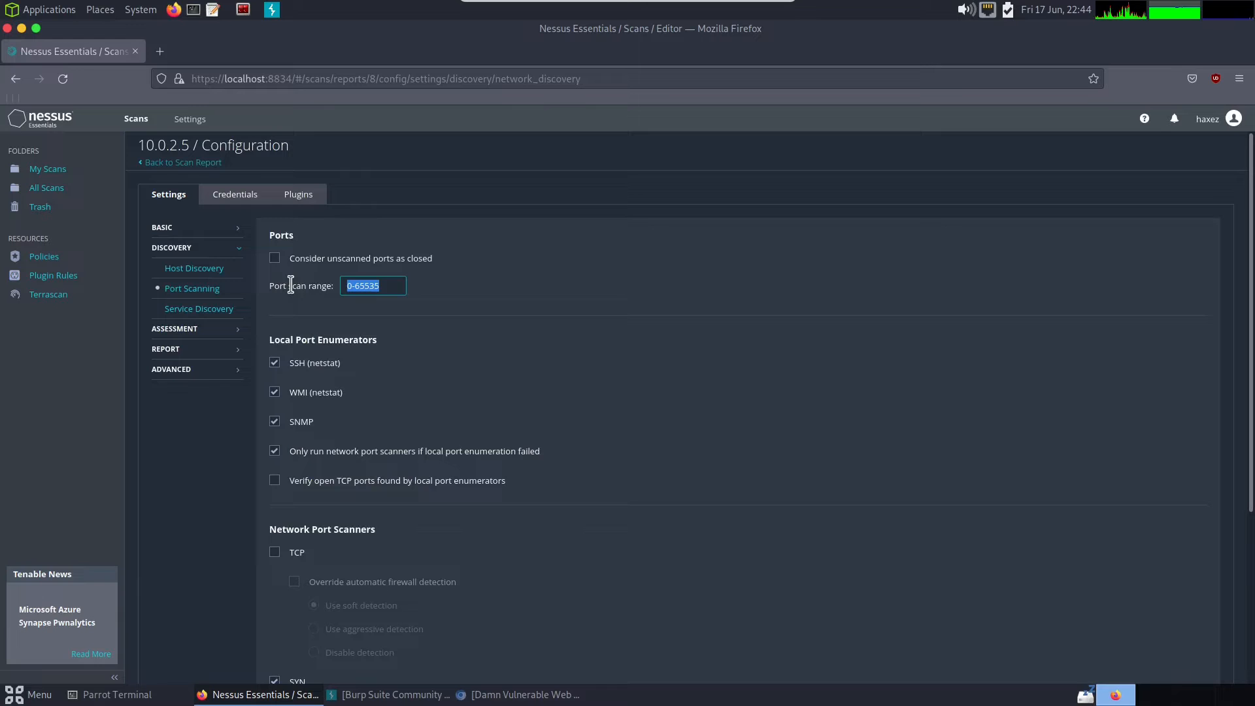
scroll(476, 434, "down", 5)
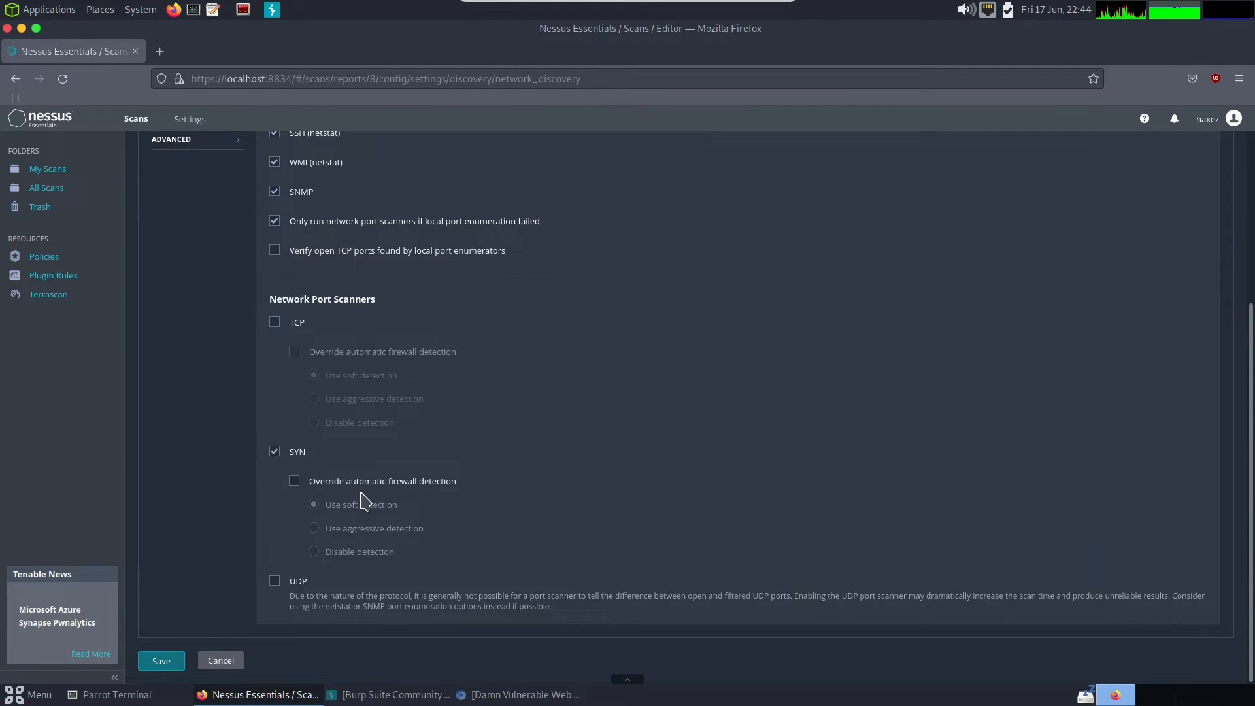
scroll(367, 516, "up", 5)
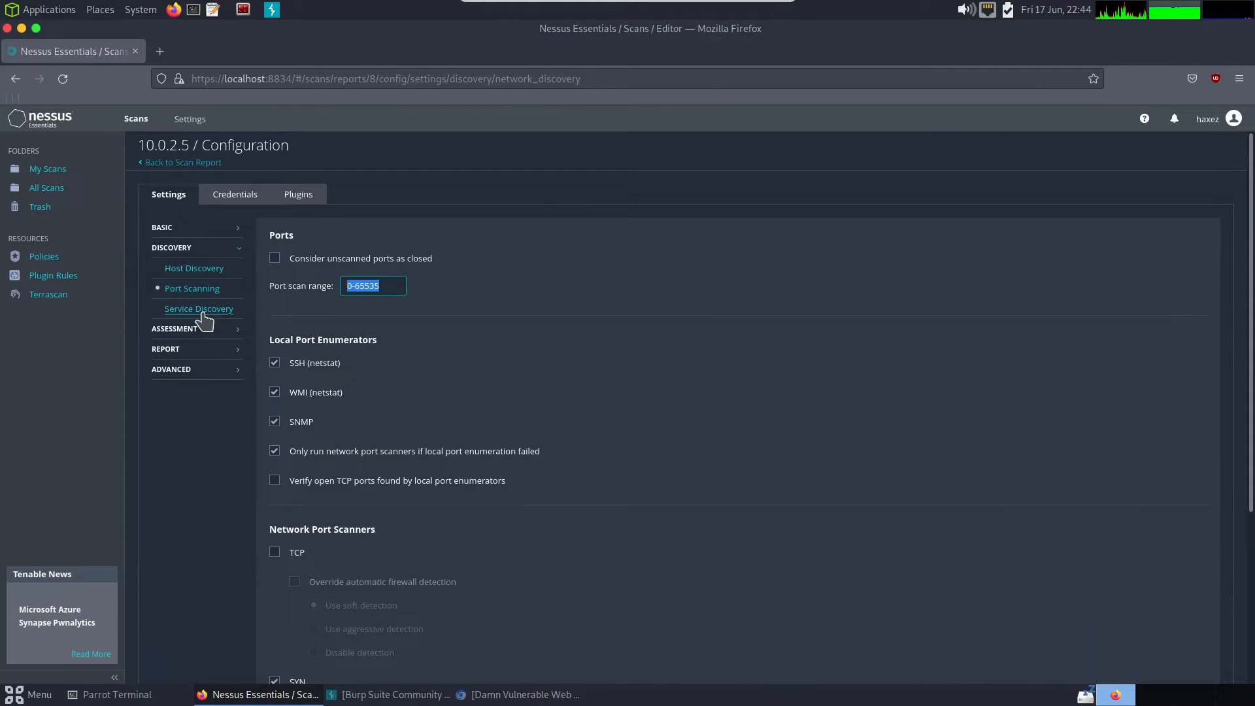
left_click(226, 314)
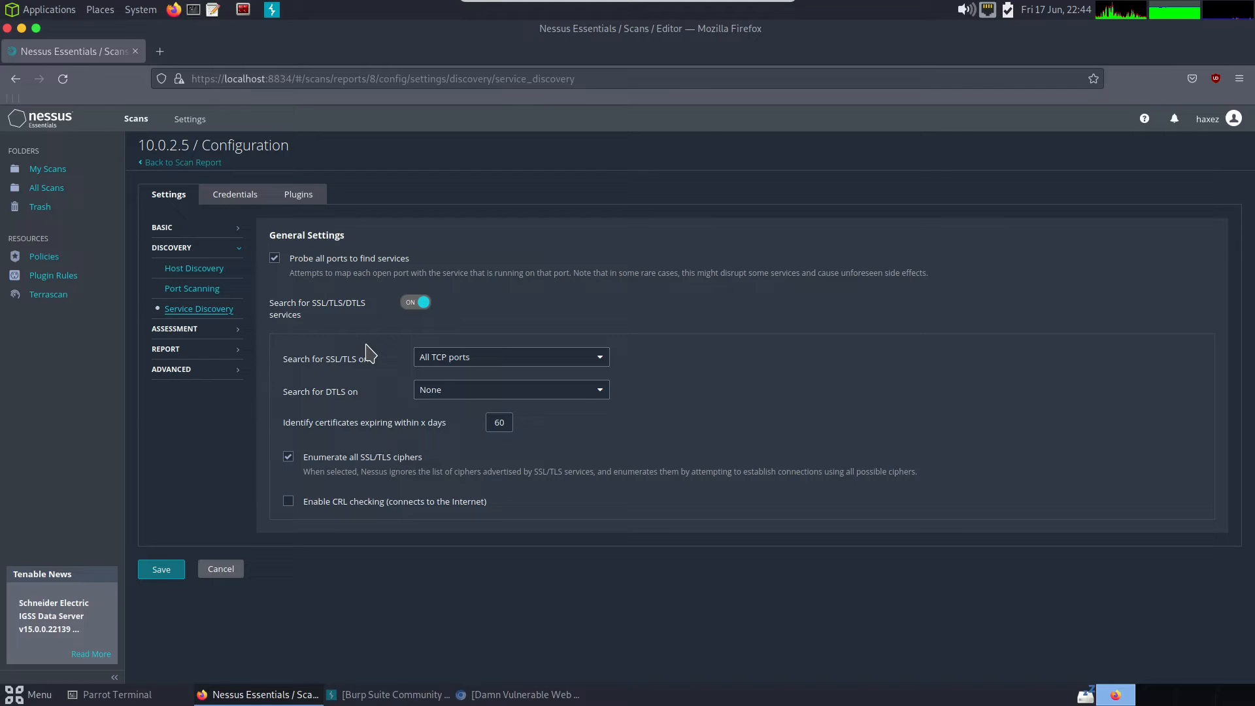
- Review the scan's Assessment settings from General through Databases, along with the Report and Advanced settings
left_click(215, 330)
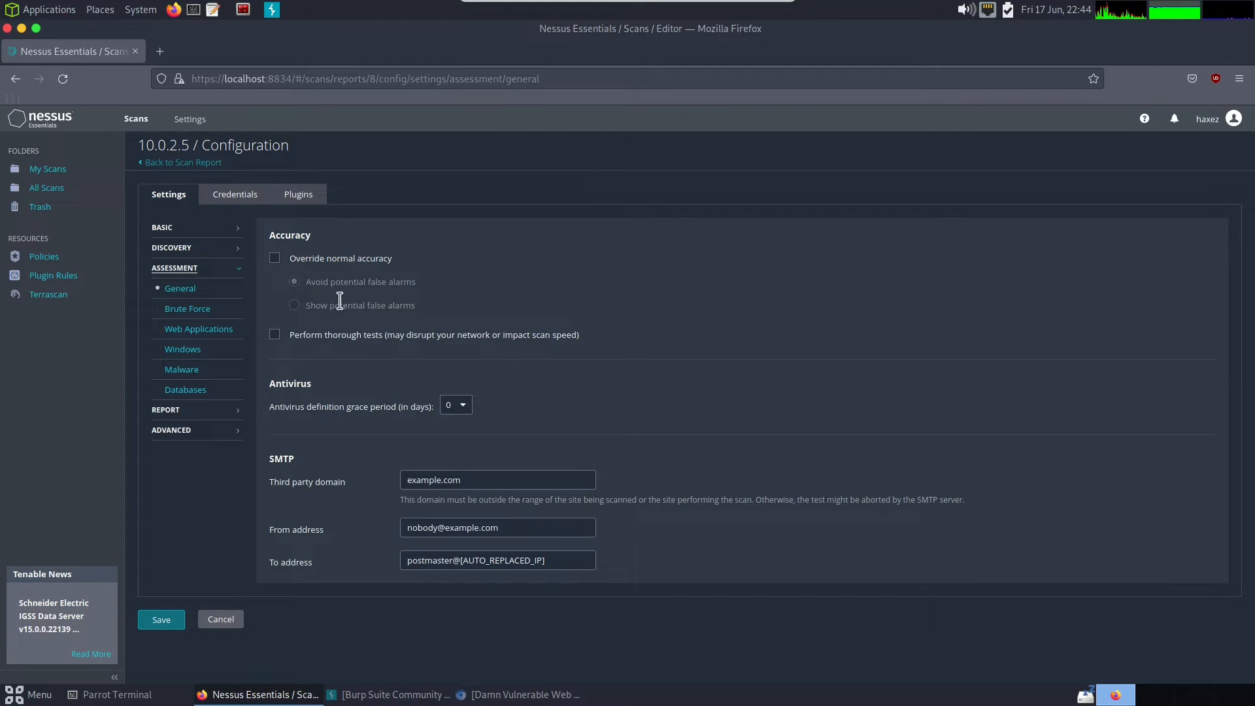
left_click(206, 311)
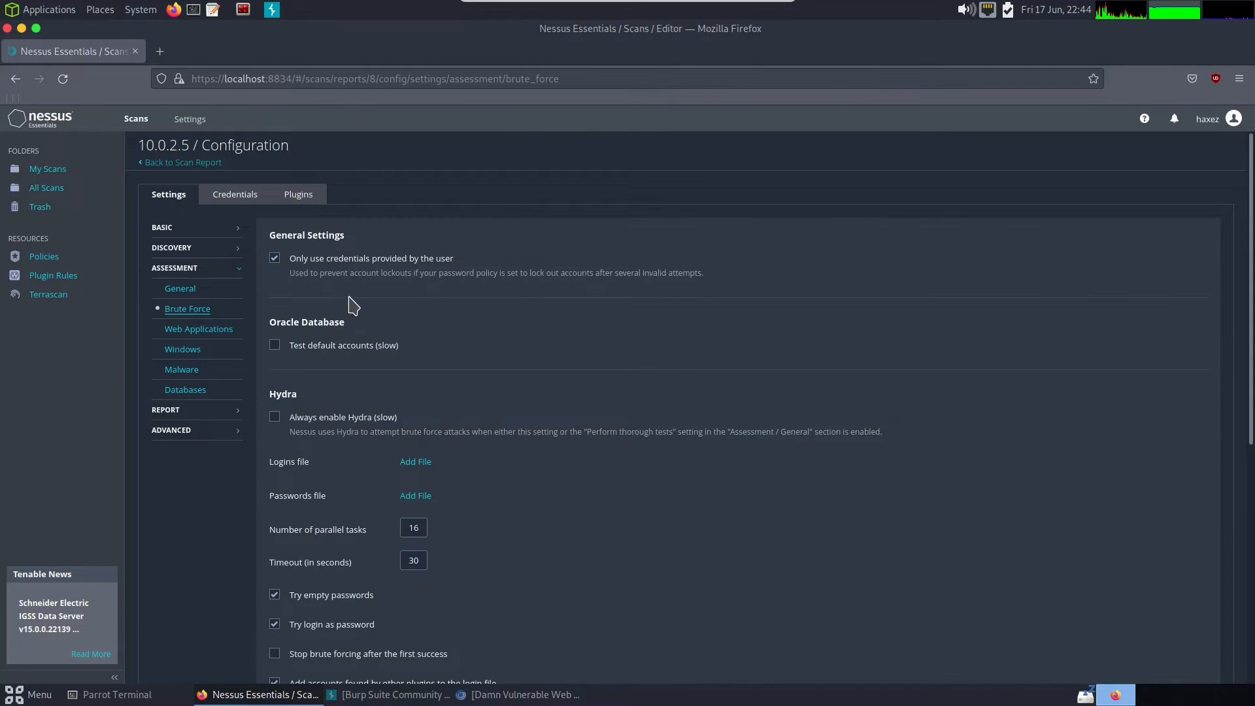
scroll(346, 305, "down", 5)
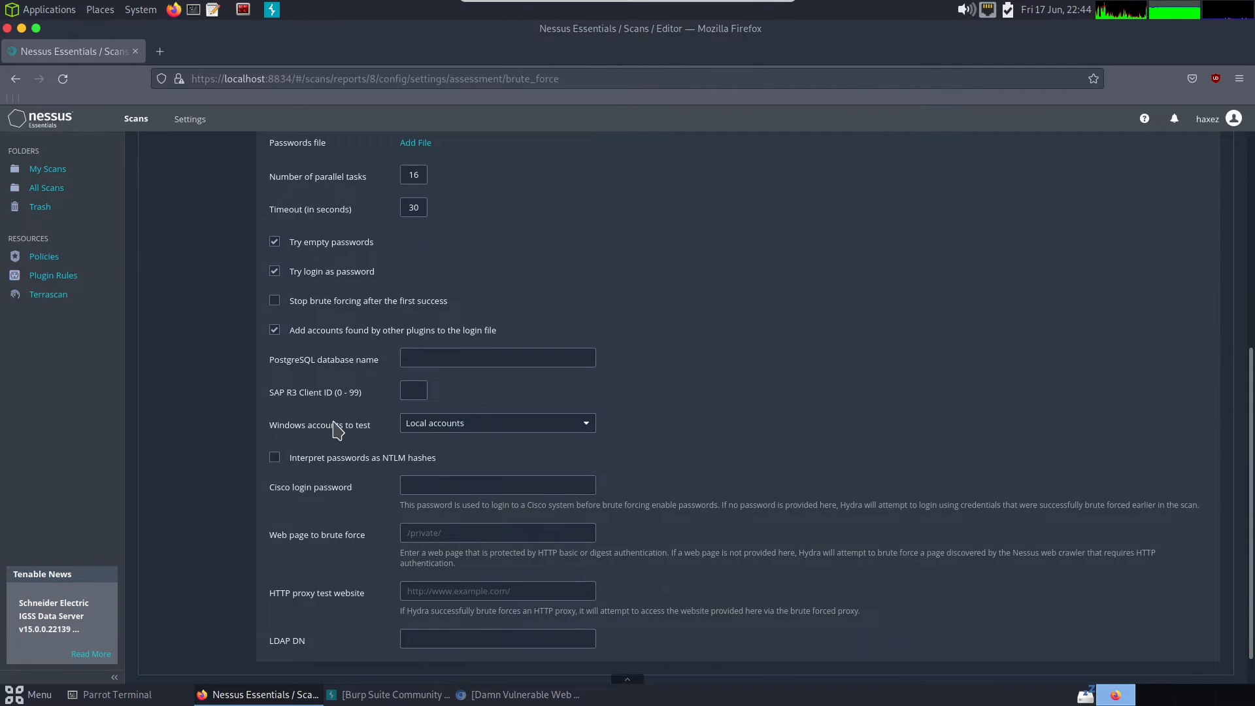
scroll(326, 418, "up", 5)
left_click(206, 338)
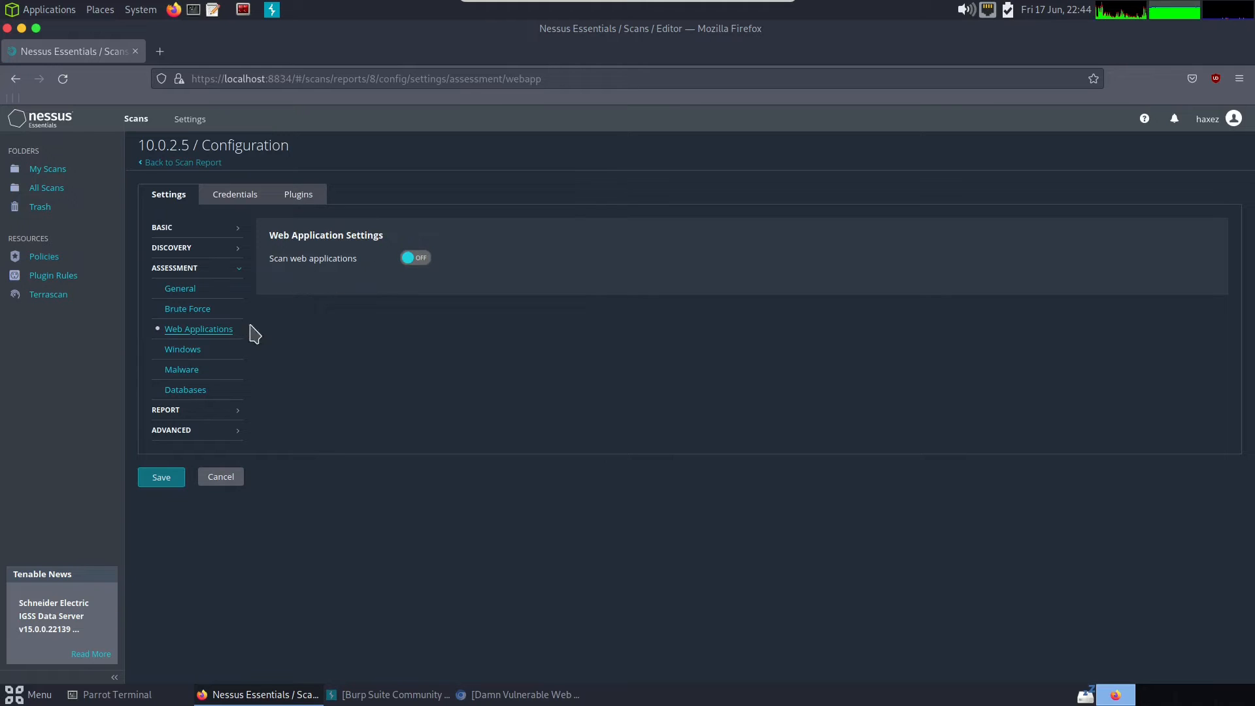
left_click(210, 351)
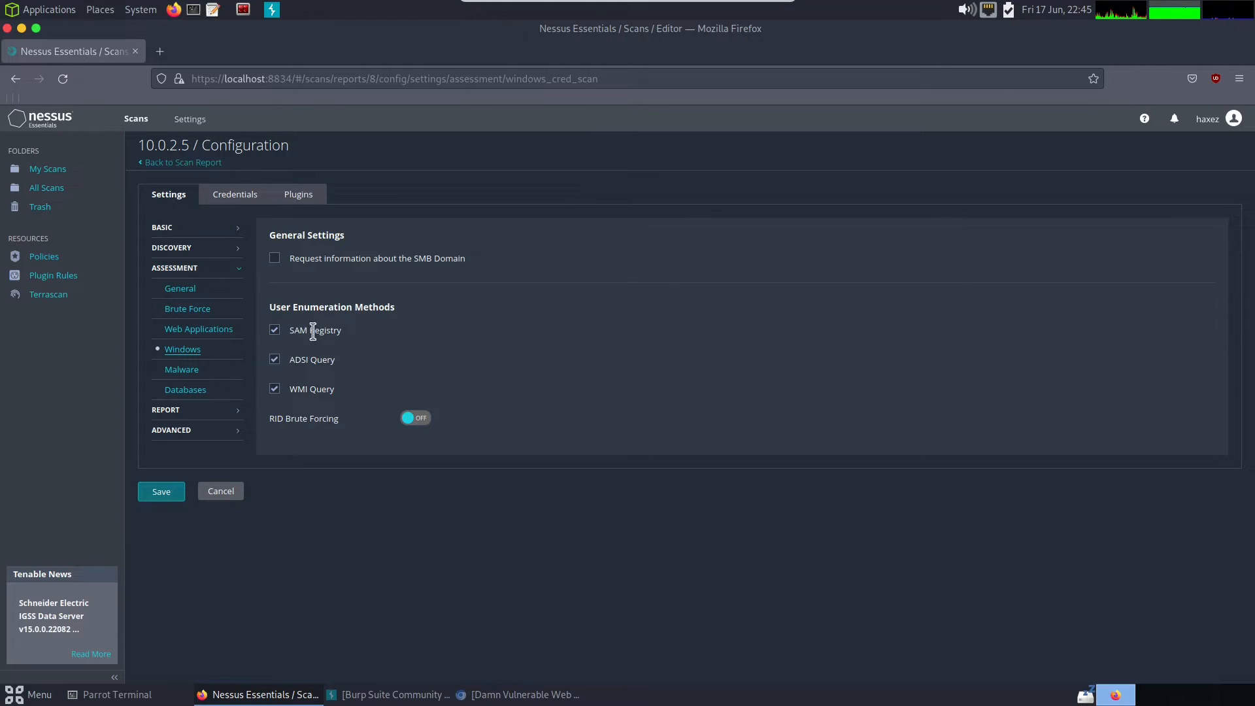
left_click(211, 375)
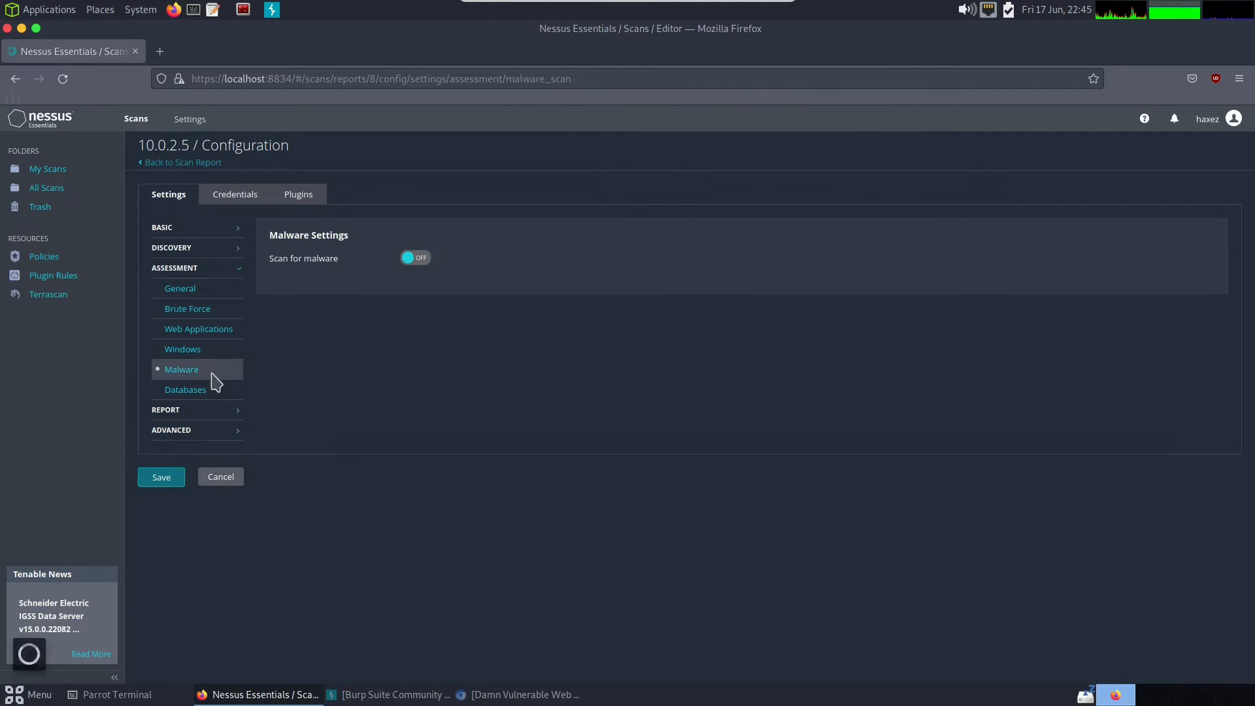
left_click(190, 392)
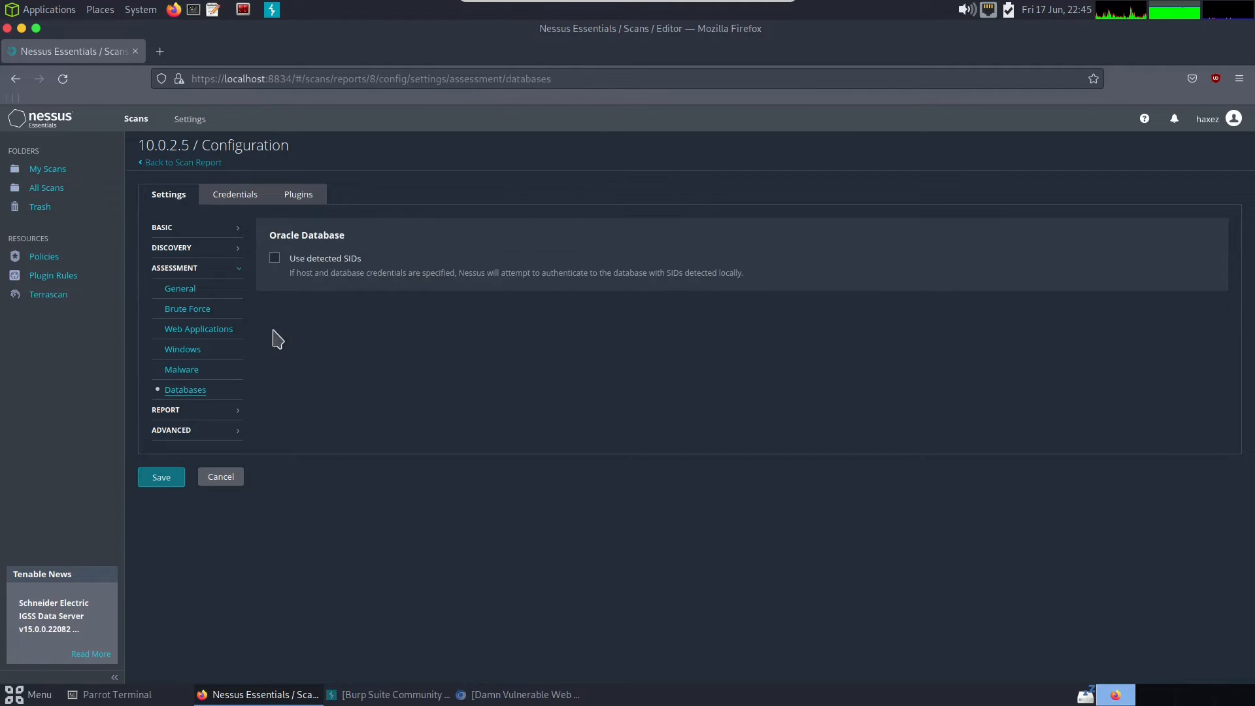
left_click(213, 411)
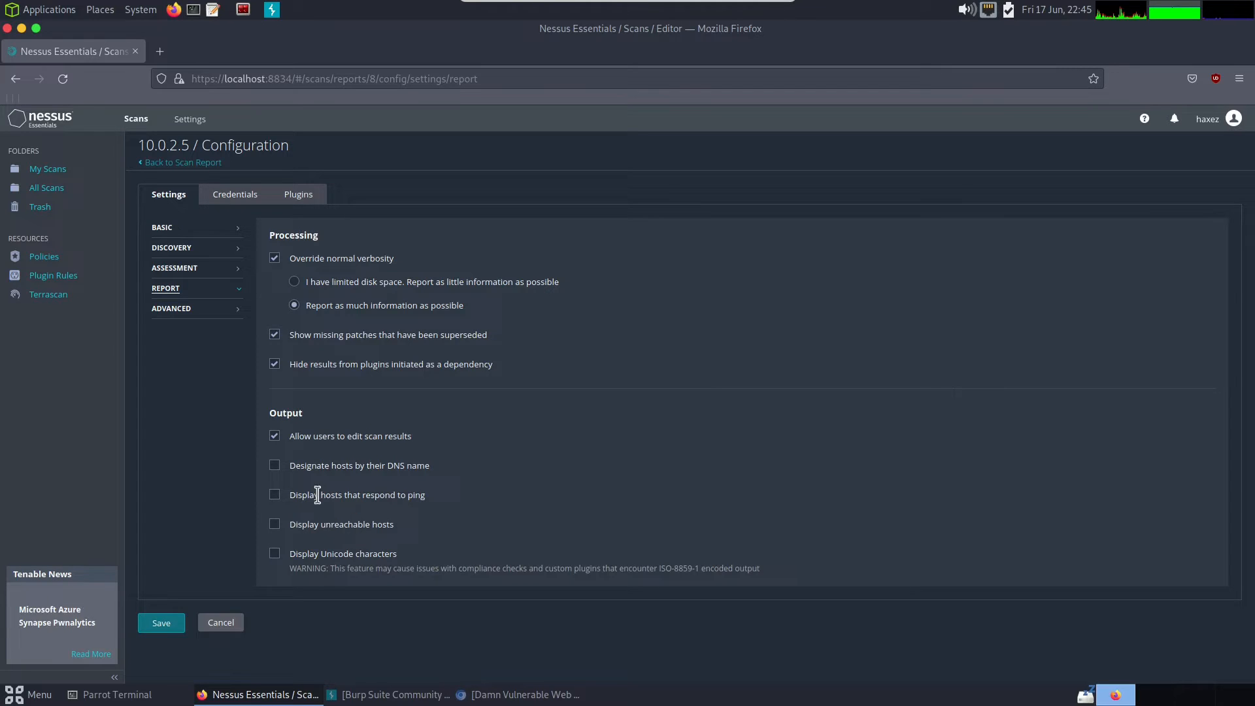
left_click(219, 315)
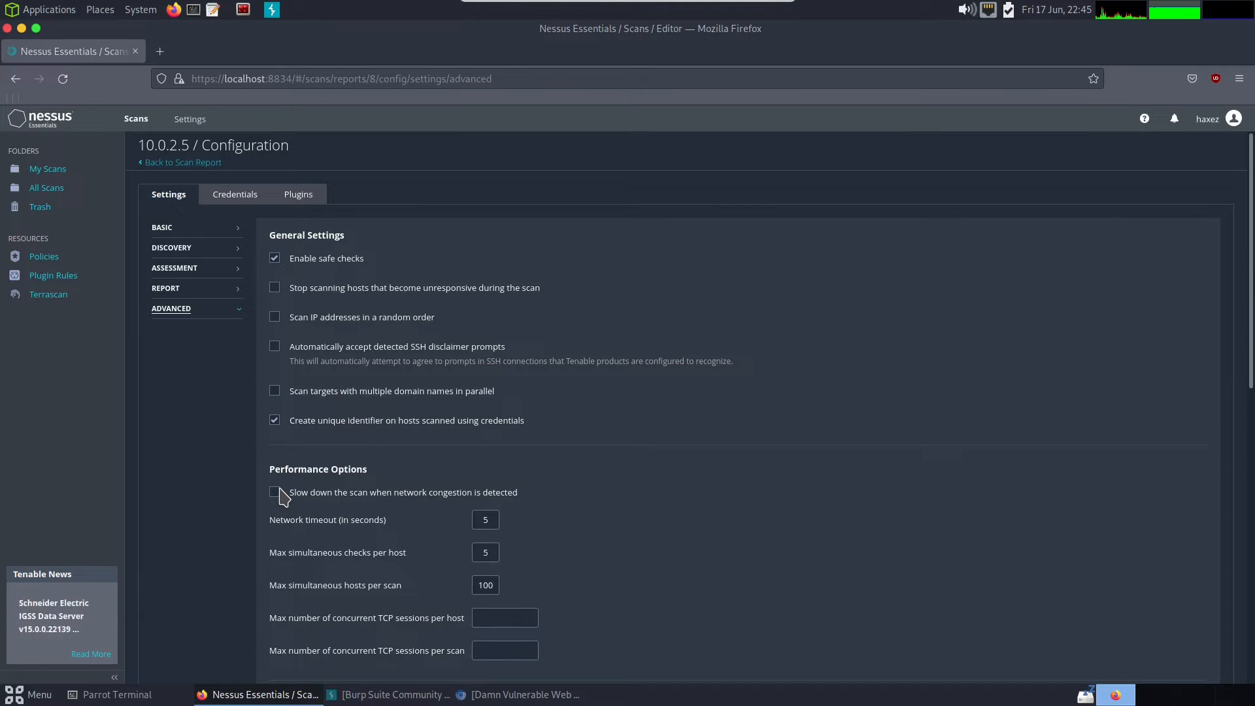
- Add Windows and SSH host credential entries to inspect their authentication fields, and open the scan's plugin configuration
left_click(250, 200)
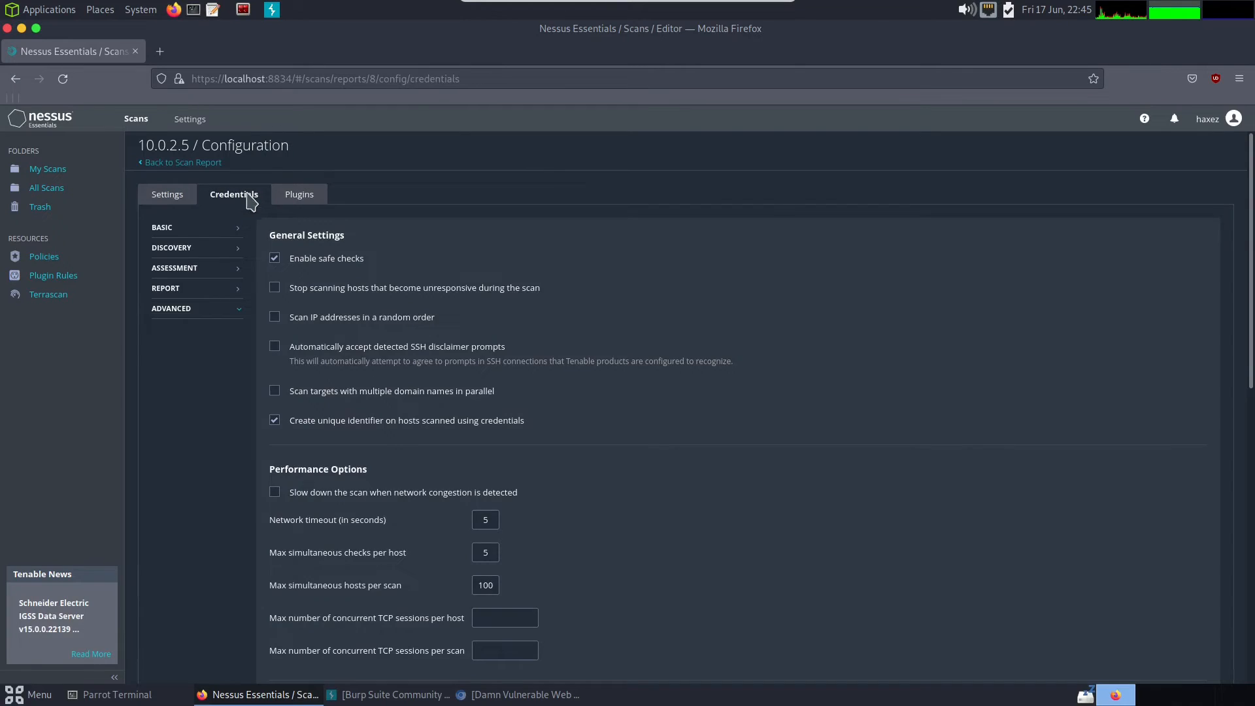
left_click(252, 337)
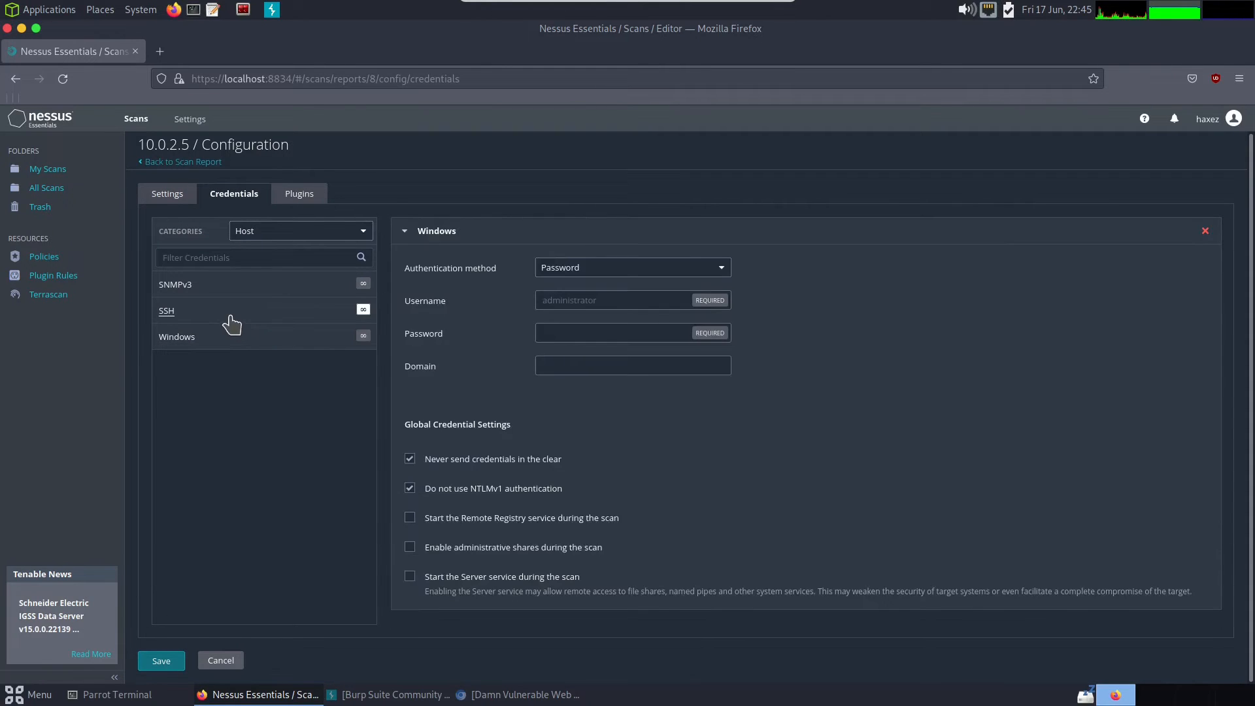
left_click(232, 320)
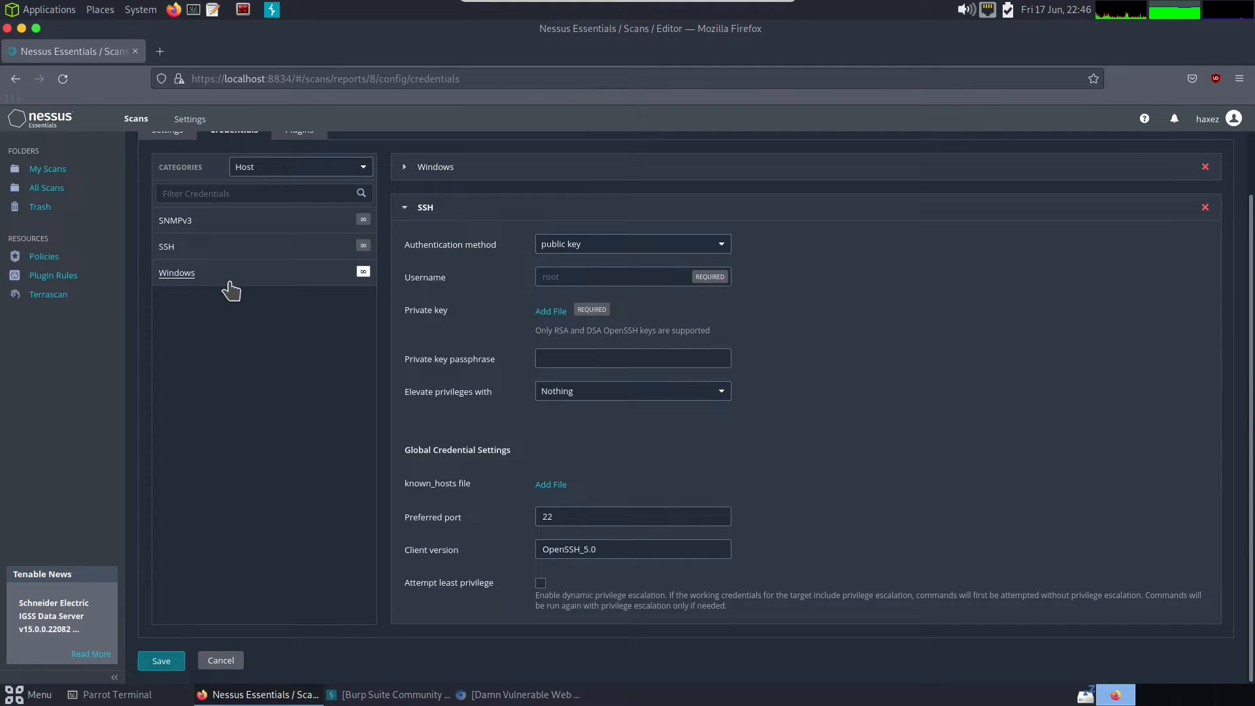
scroll(230, 289, "up", 2)
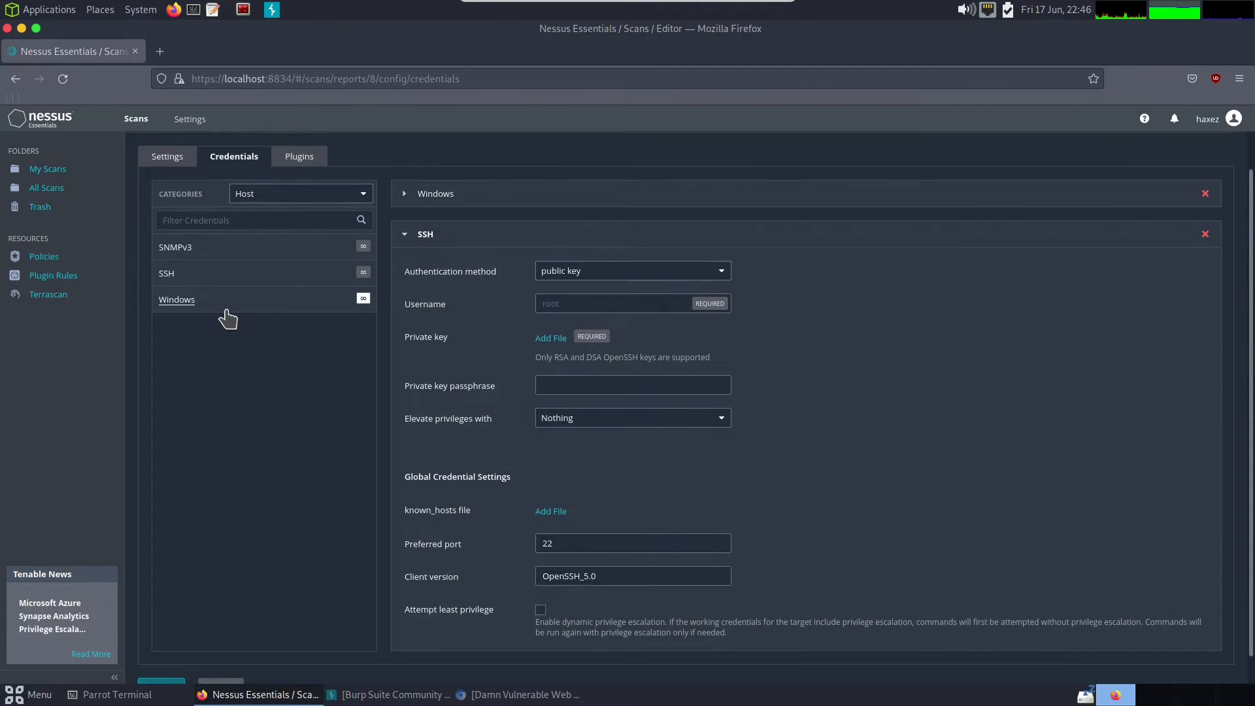
left_click(301, 198)
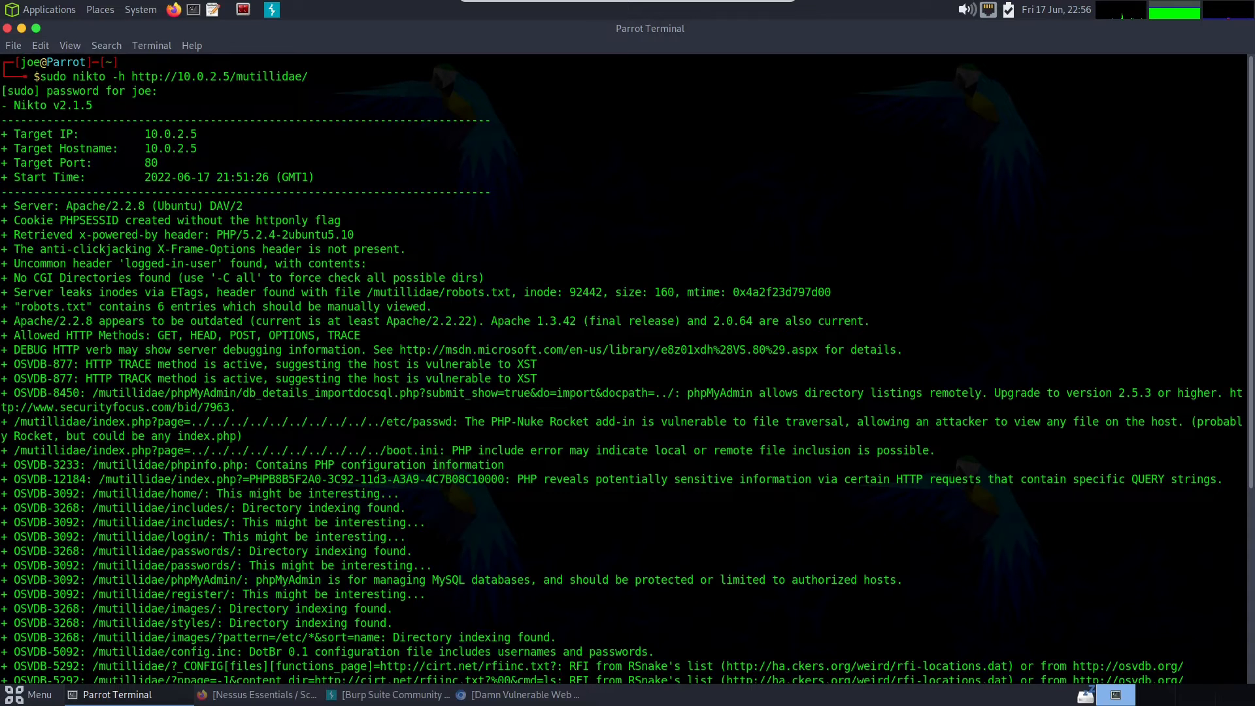
left_click_drag(21, 309, 418, 313)
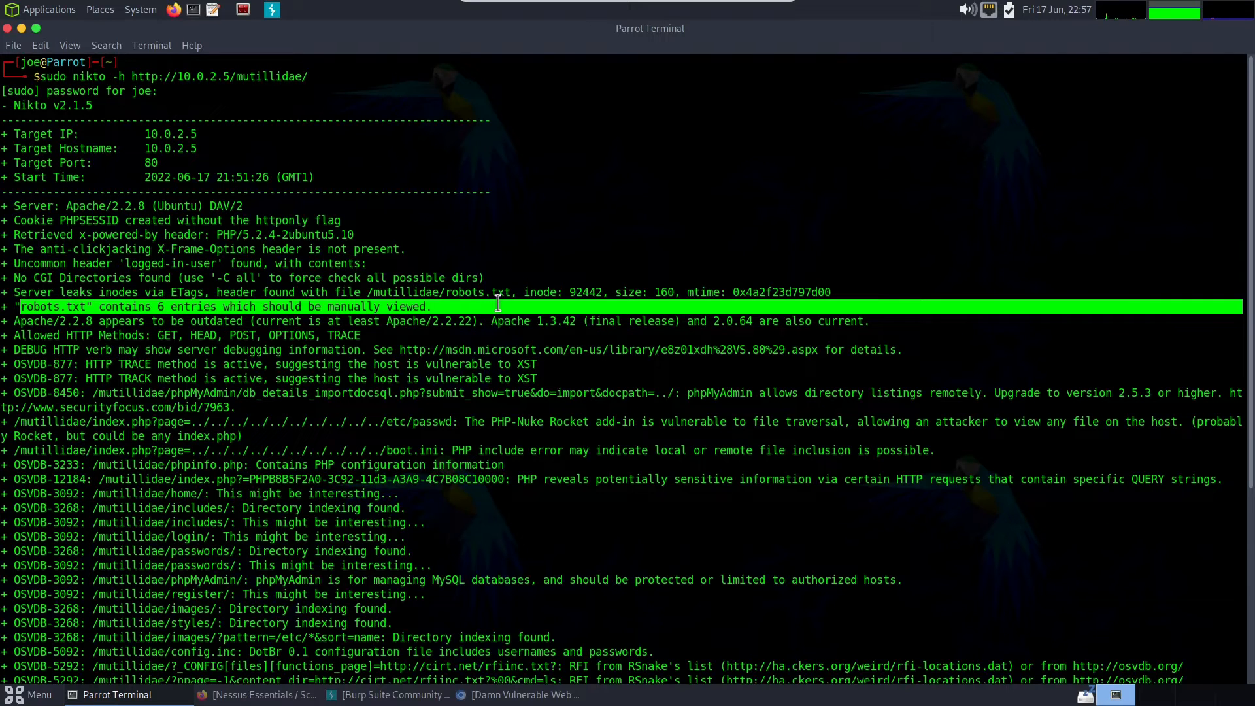
left_click_drag(15, 321, 591, 312)
left_click_drag(370, 334, 15, 340)
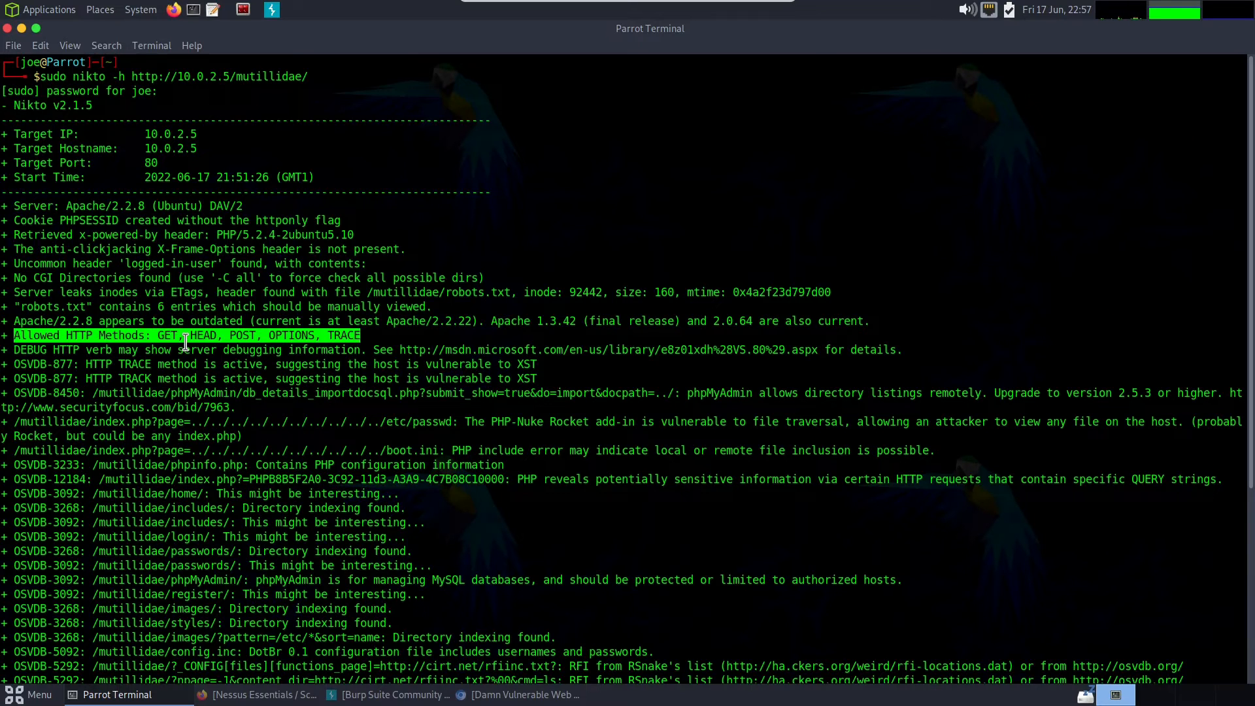
left_click_drag(327, 336, 354, 336)
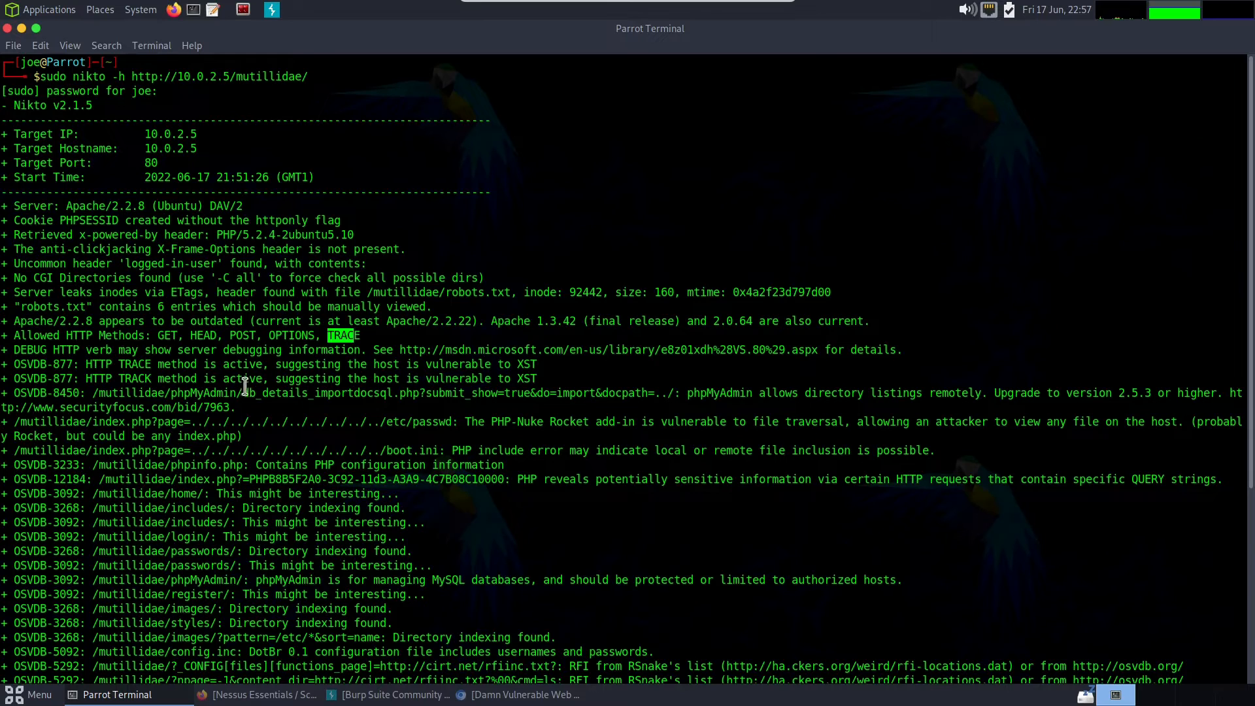
- Highlight and read the two OSVDB-877 findings about the HTTP TRACE and TRACK methods
left_click(144, 386)
triple_click(115, 369)
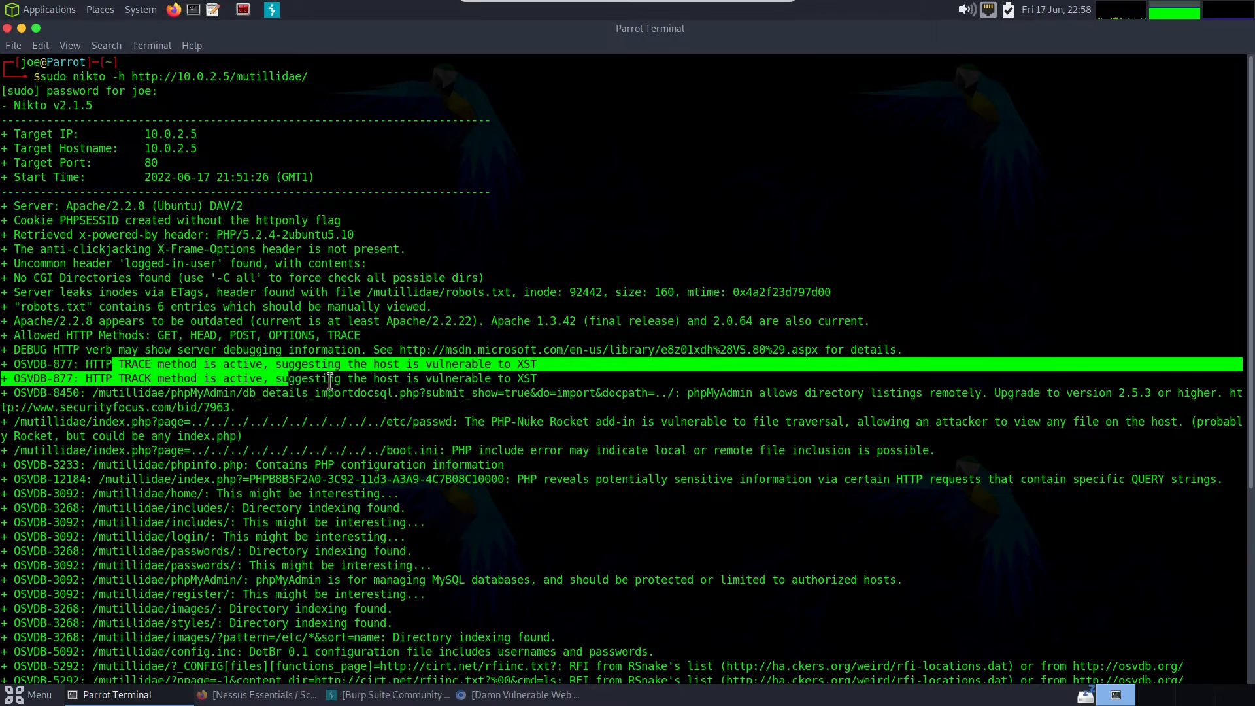
left_click(350, 373)
left_click_drag(367, 365, 546, 367)
left_click(552, 372)
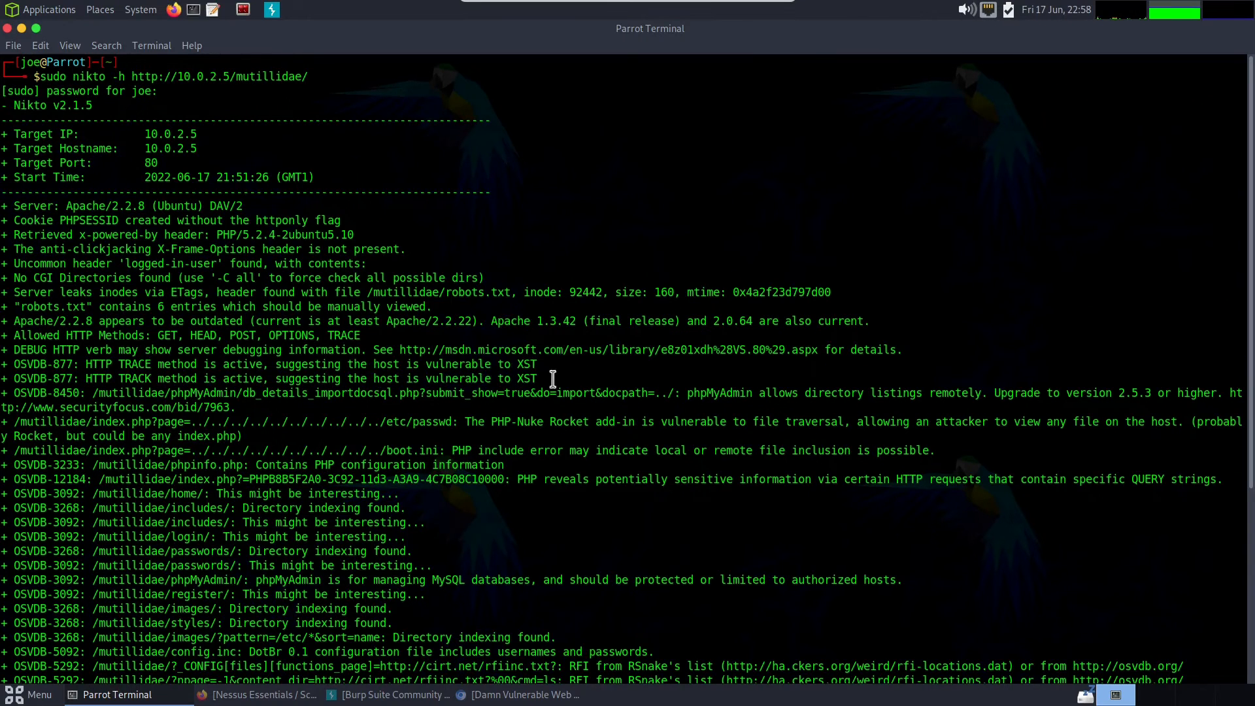
- Examine the OSVDB-8450 phpMyAdmin finding and highlight the mutillidae directory in its path
left_click_drag(99, 394, 248, 397)
left_click(190, 396)
left_click_drag(97, 394, 164, 392)
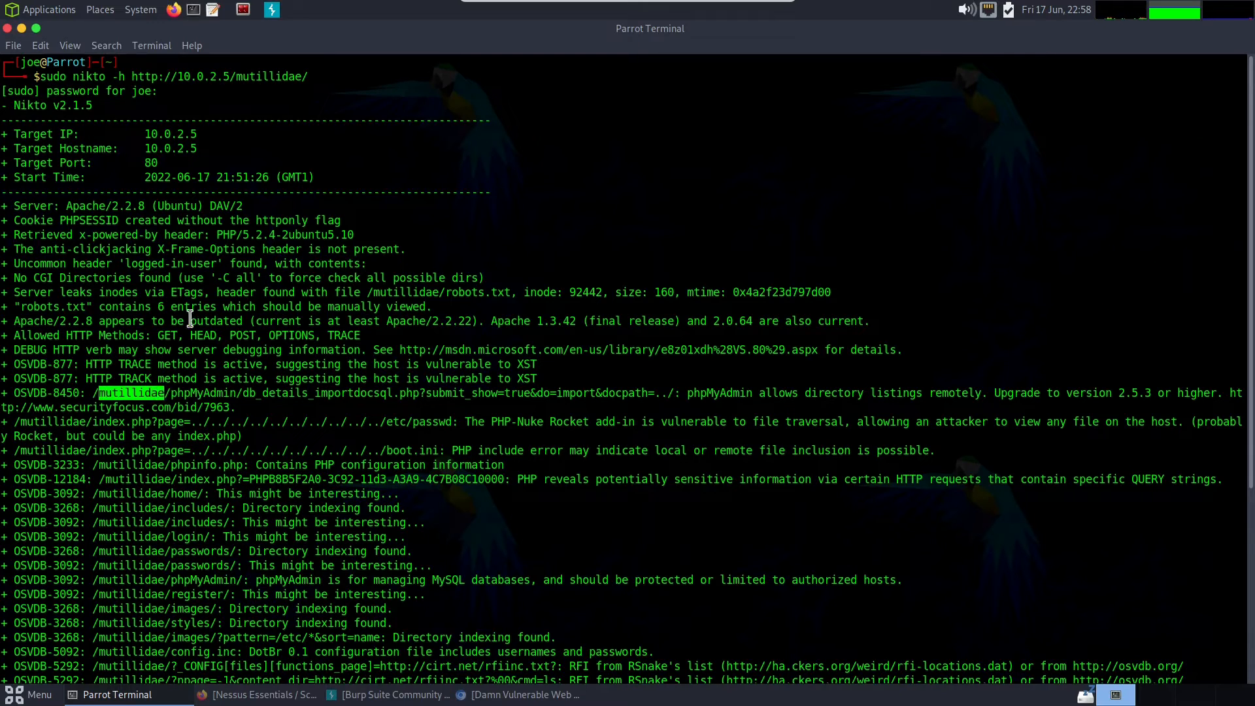
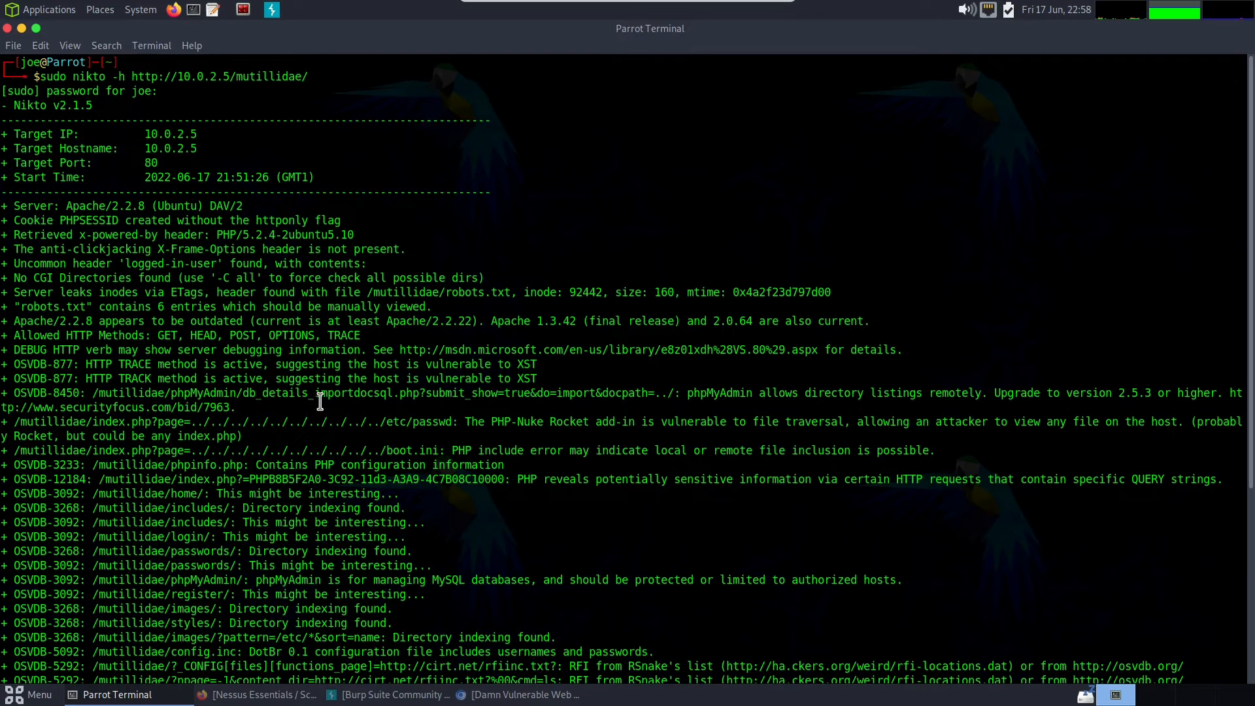
- Highlight the ../ traversal sequence in the /mutillidae/index.php?page= finding that targets etc/passwd
left_click_drag(226, 421, 368, 422)
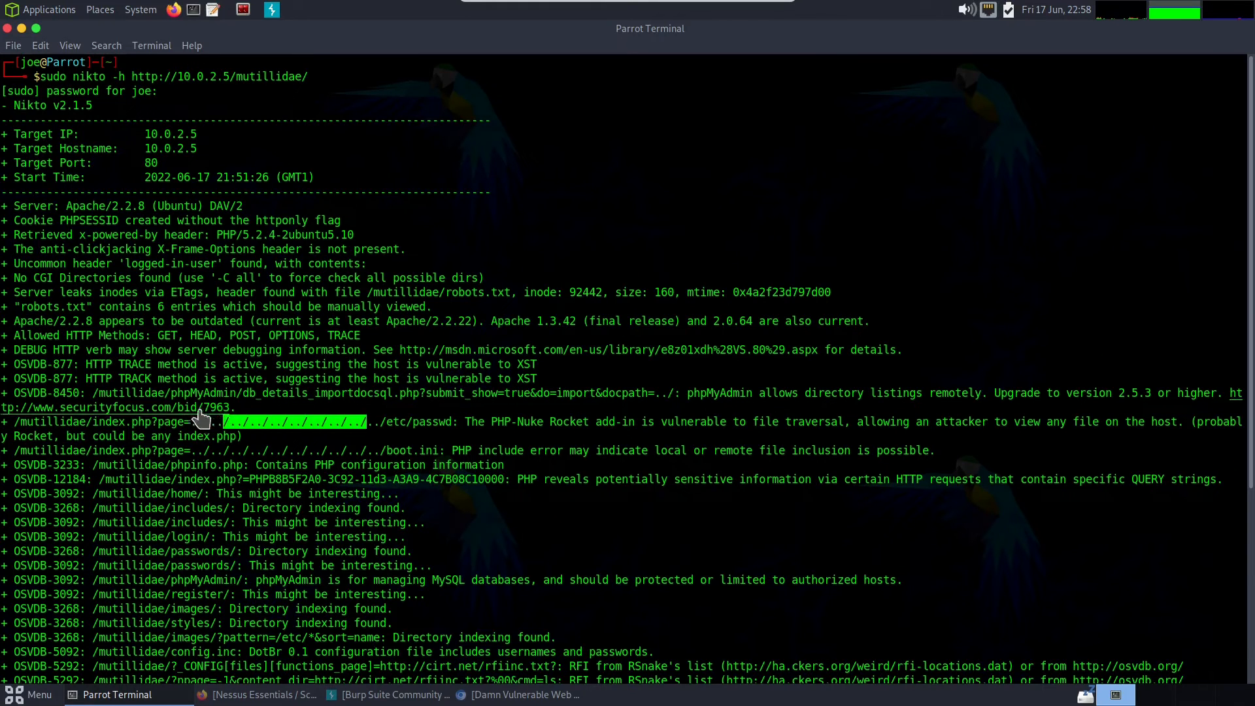
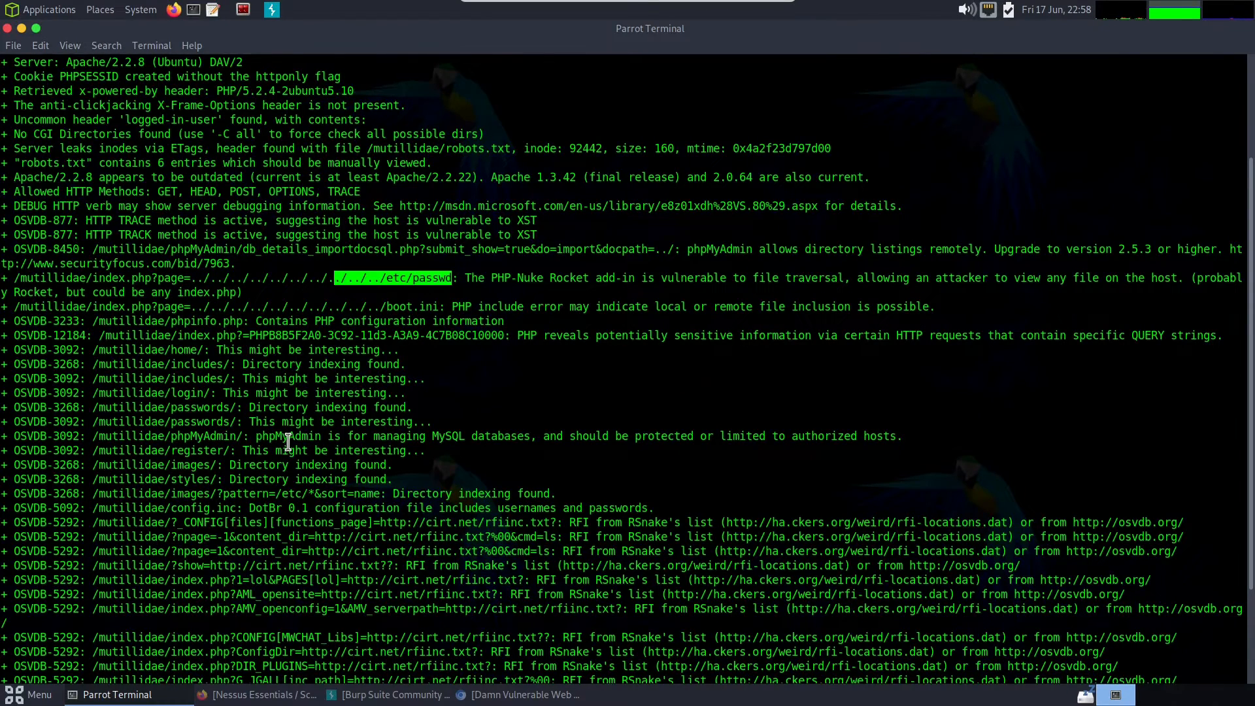
- Review the remaining Nikto findings for Mutillidae through to the end of the scan output
scroll(302, 416, "down", 3)
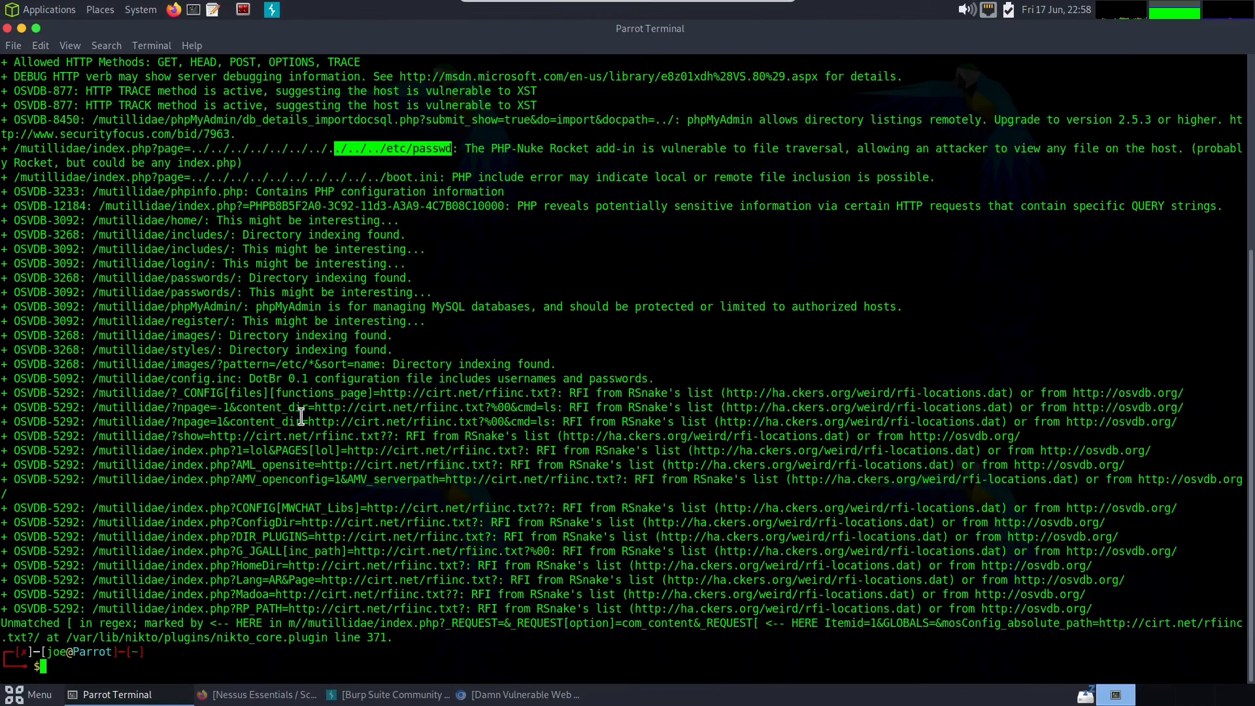
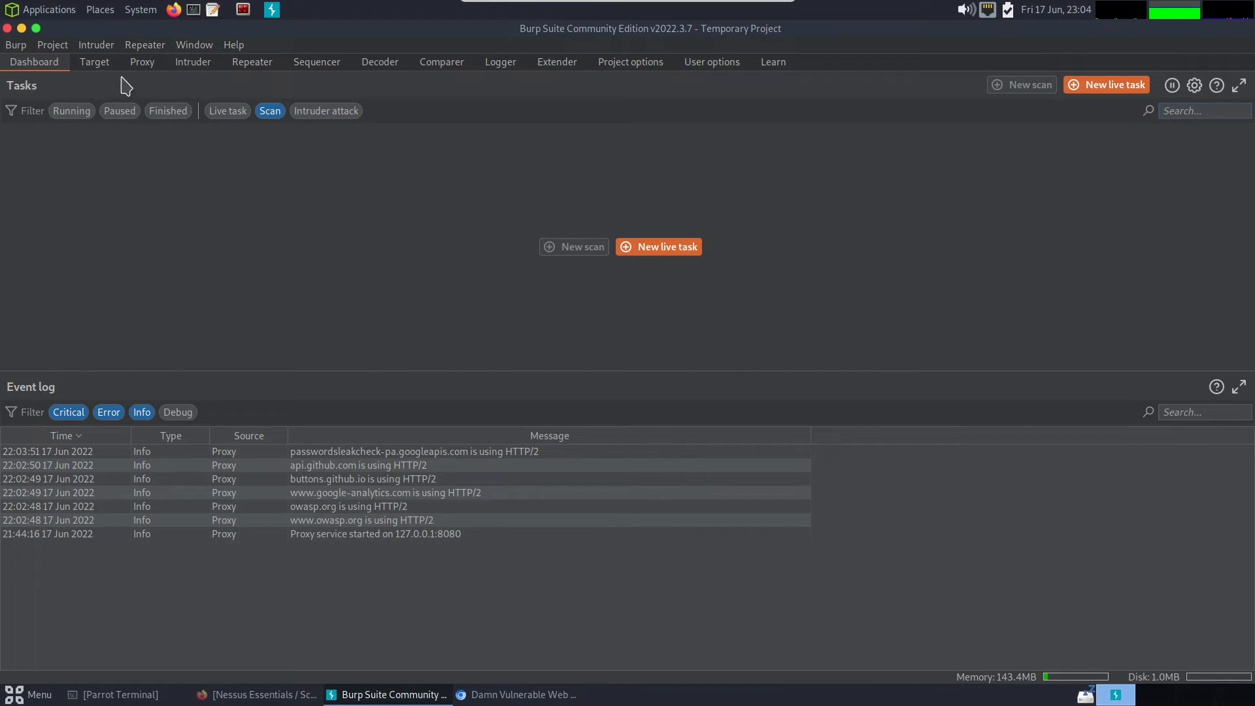
left_click(96, 62)
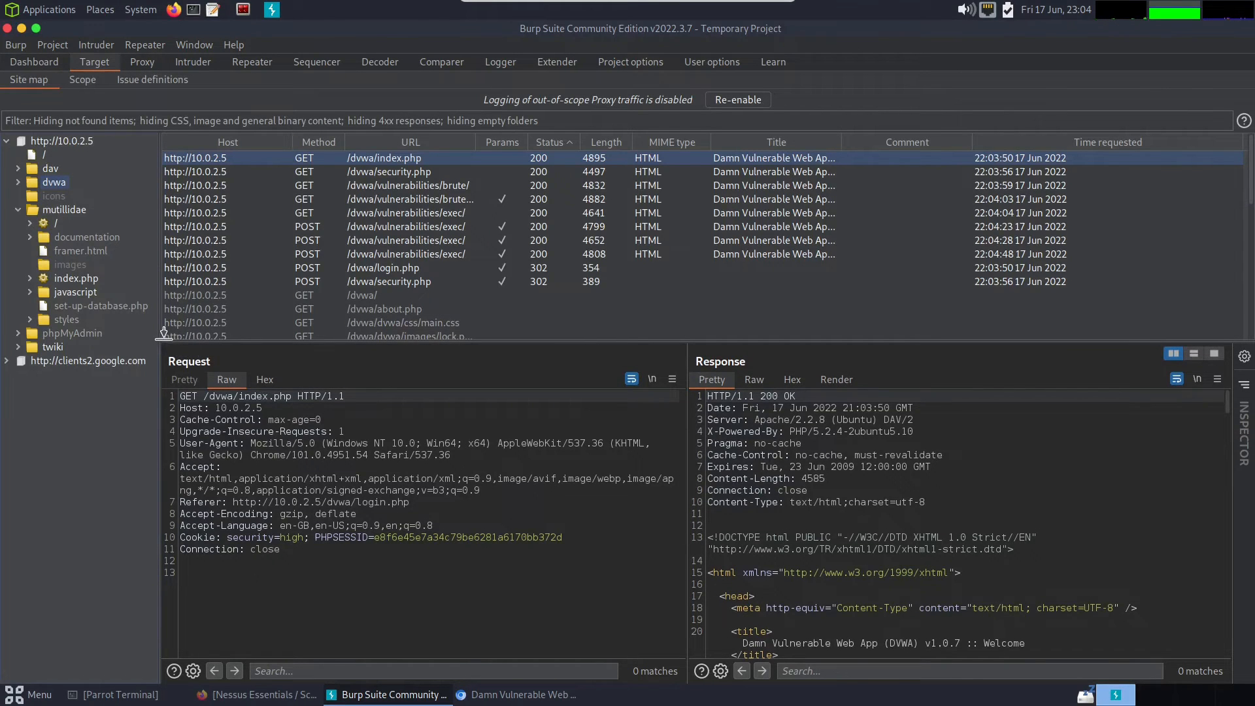
left_click(47, 142)
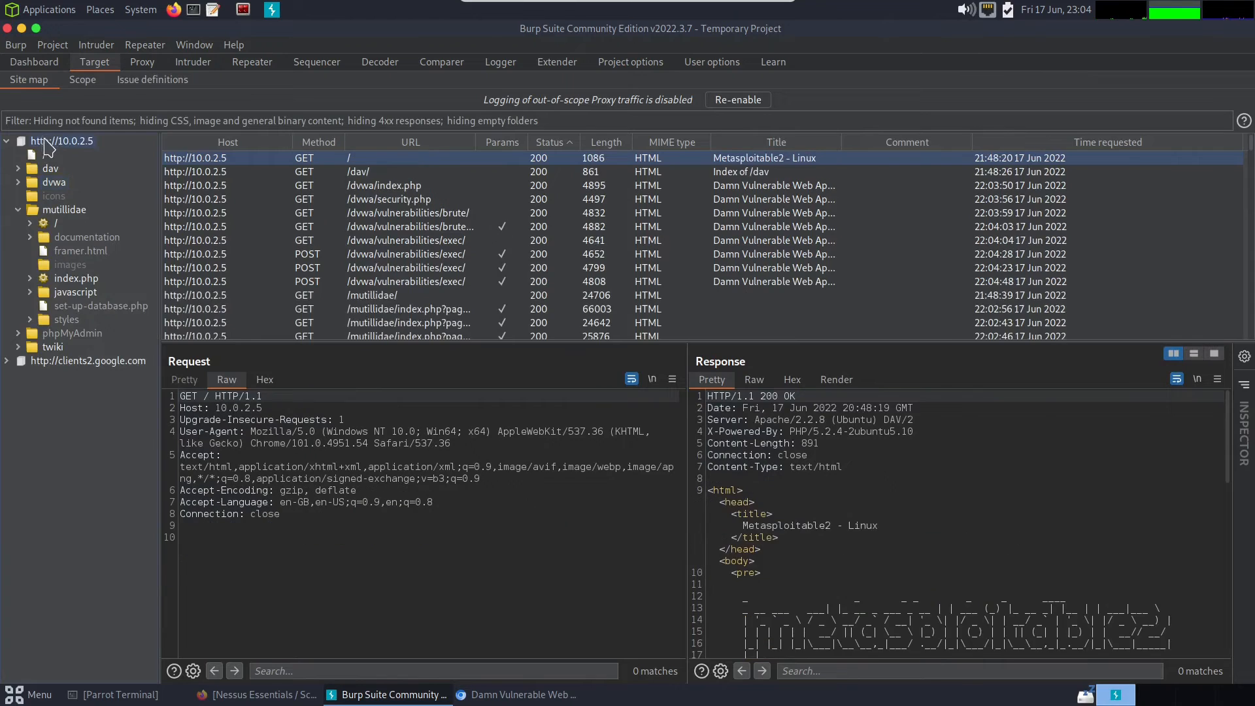
right_click(49, 144)
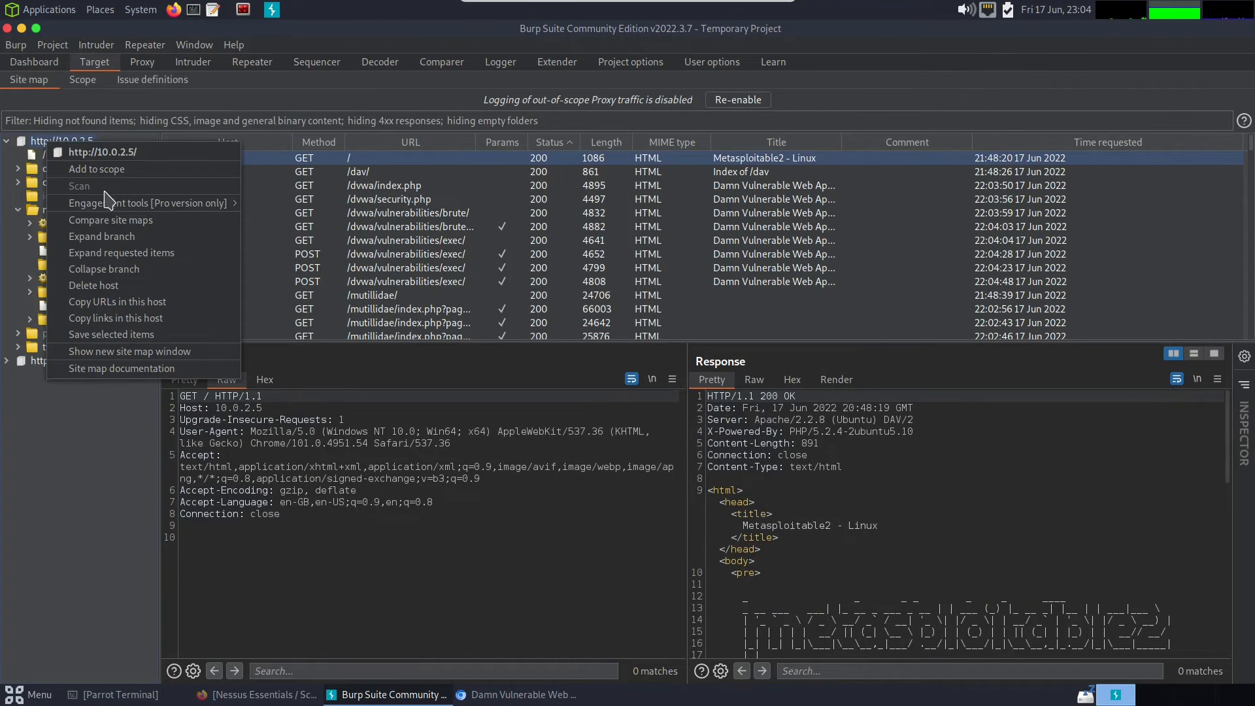
left_click(89, 459)
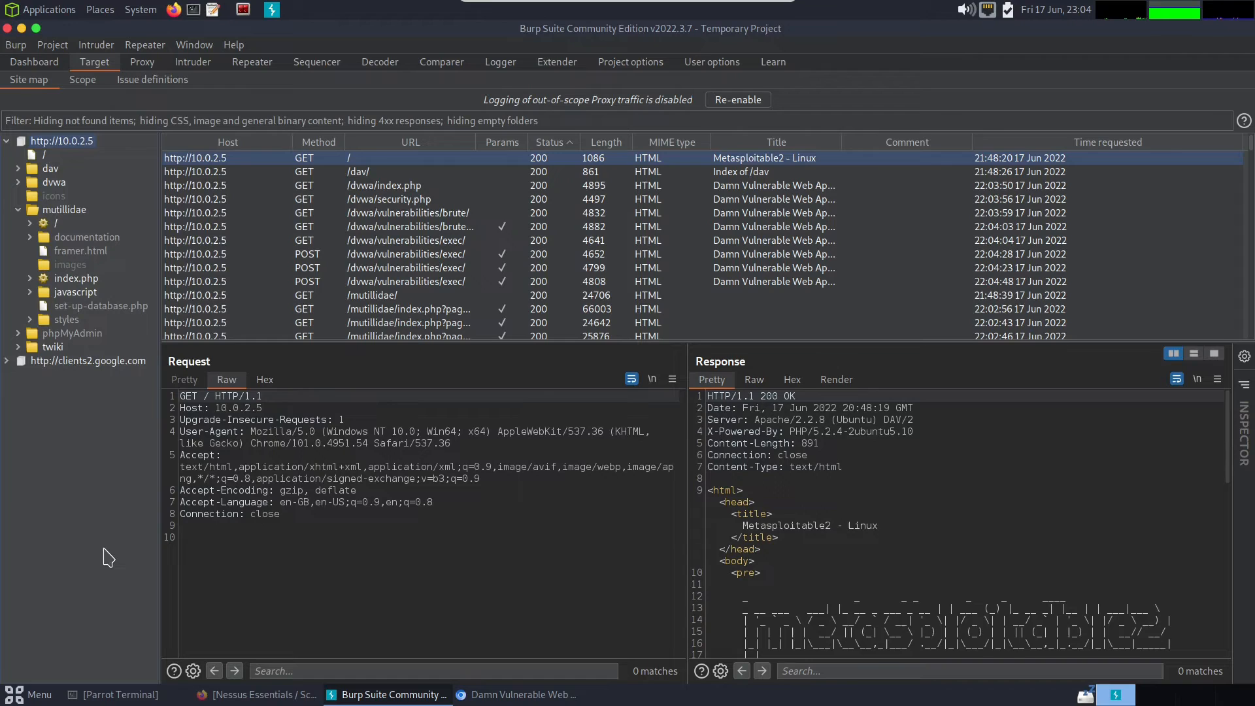
right_click(77, 144)
mouse_move(193, 209)
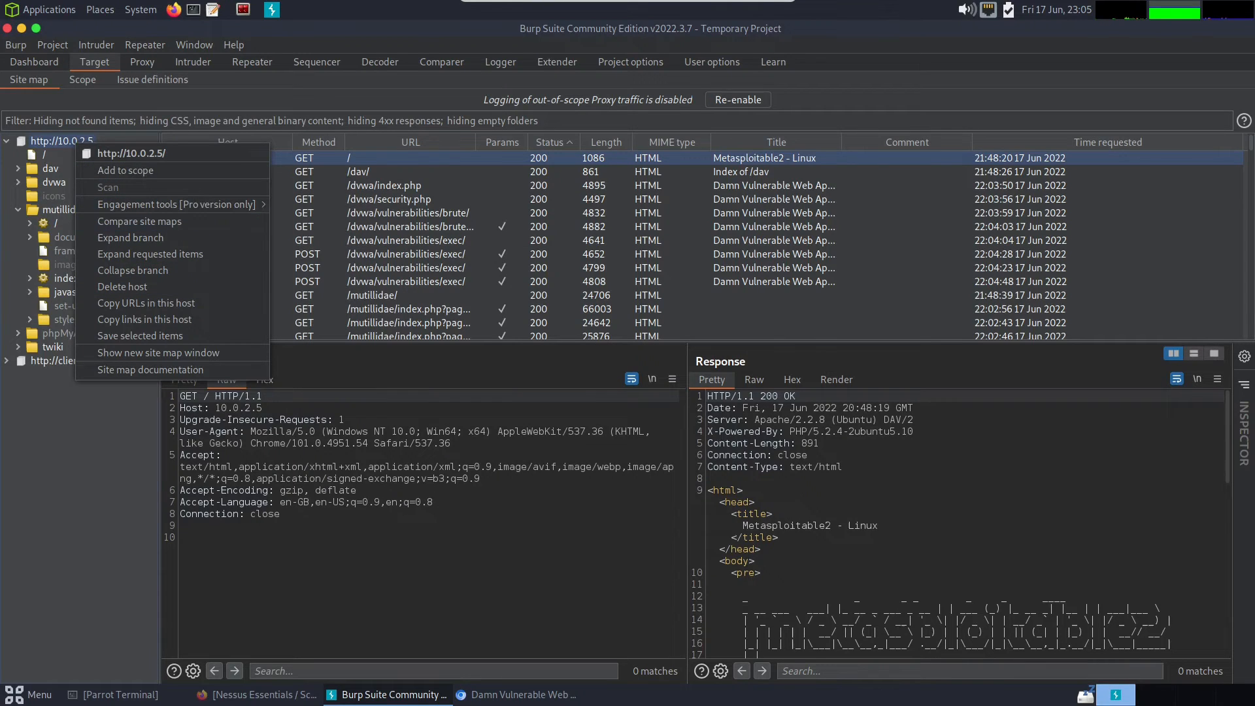
left_click(104, 525)
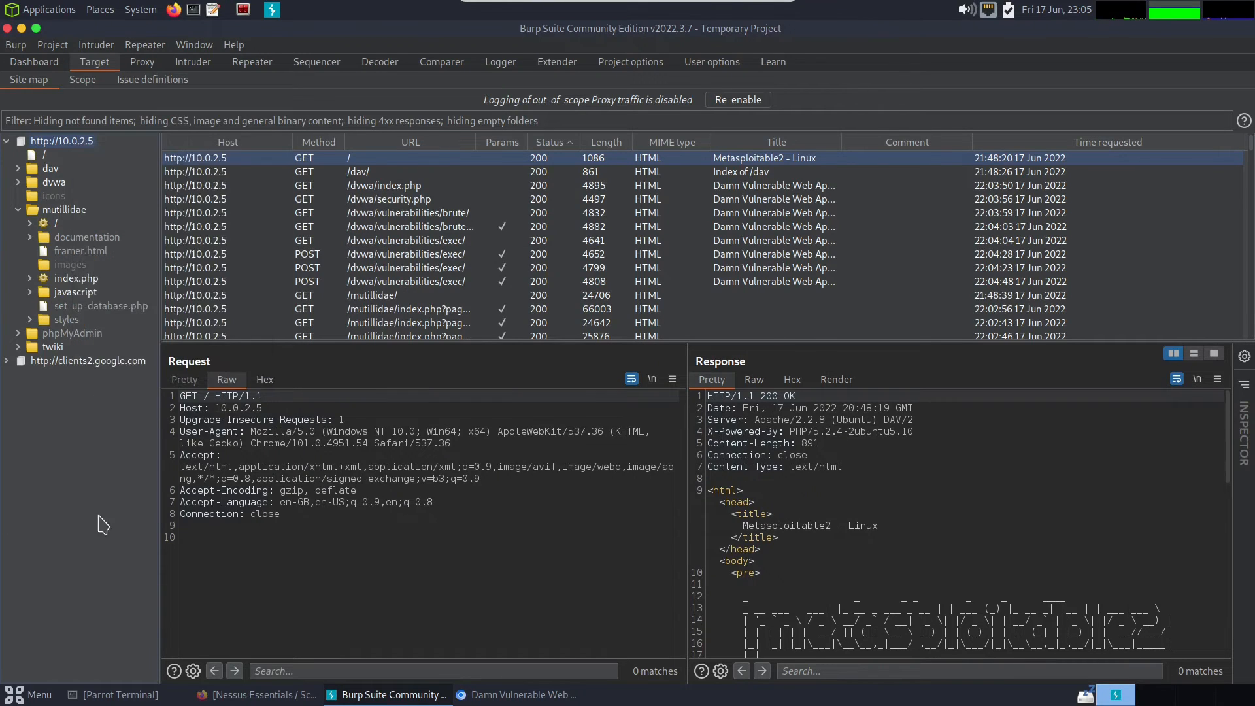
left_click(55, 226)
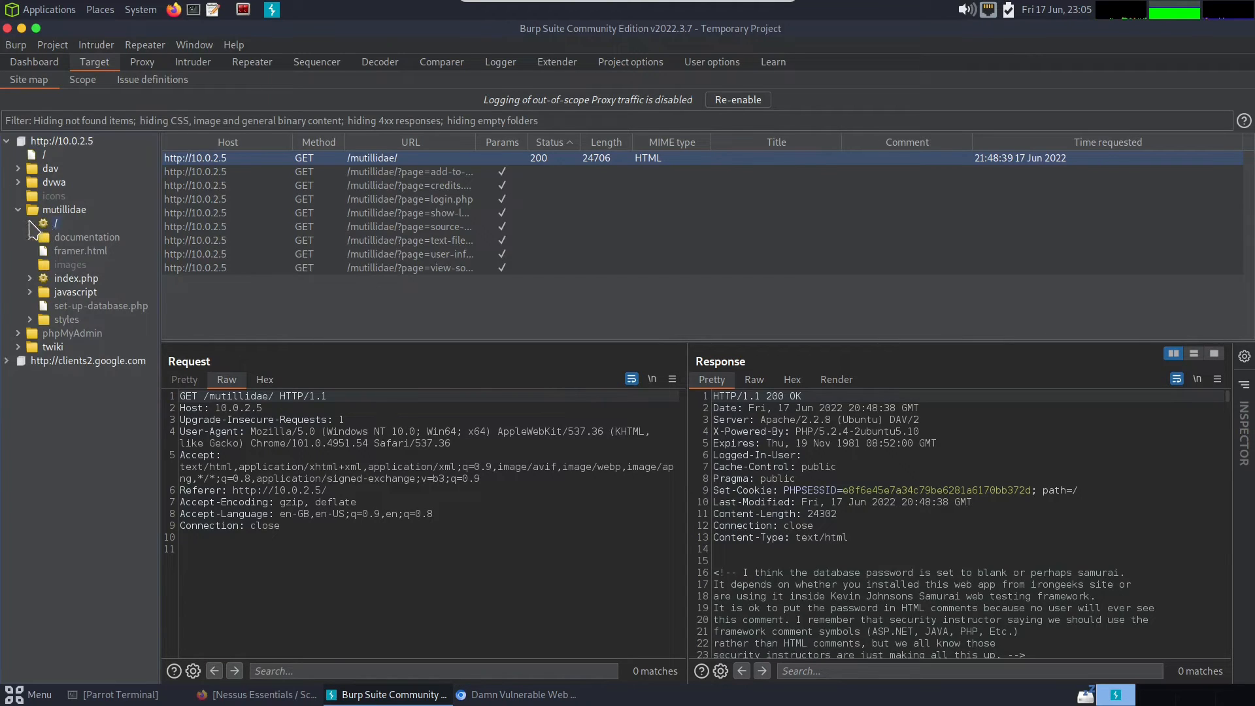
left_click(29, 222)
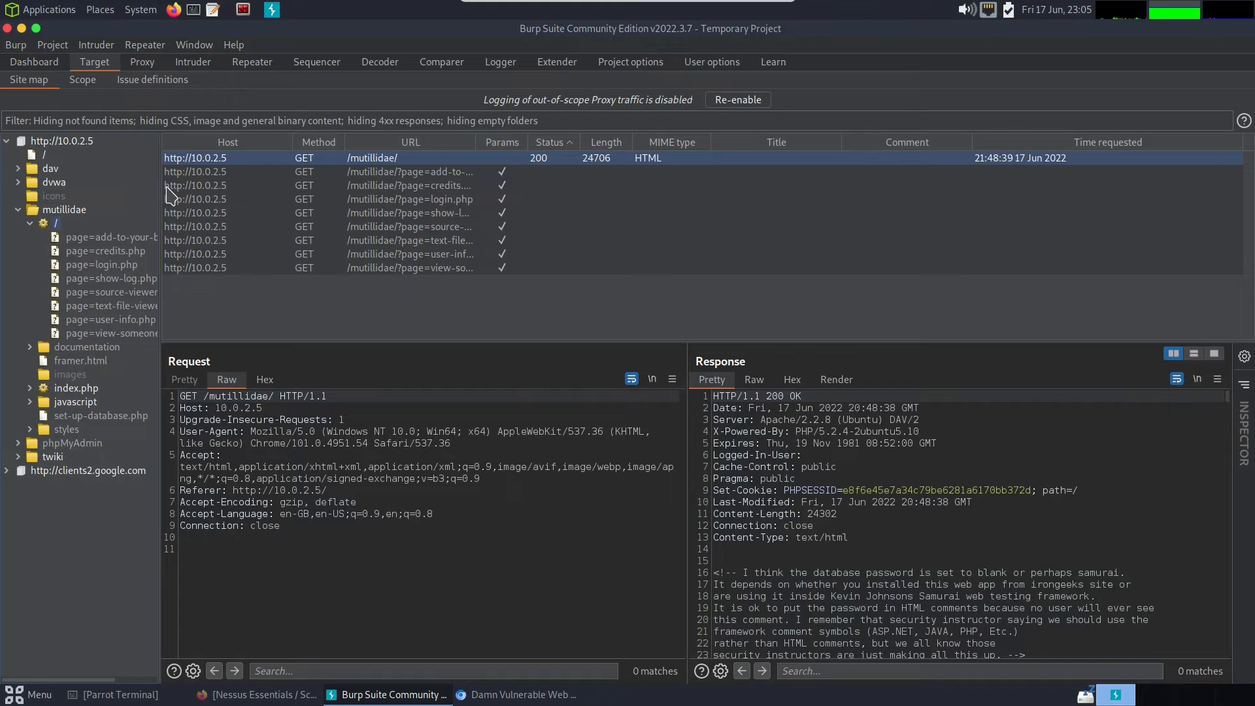
- Launch the proxy's built-in browser from the intercept view, and switch back to Burp Suite
left_click(144, 65)
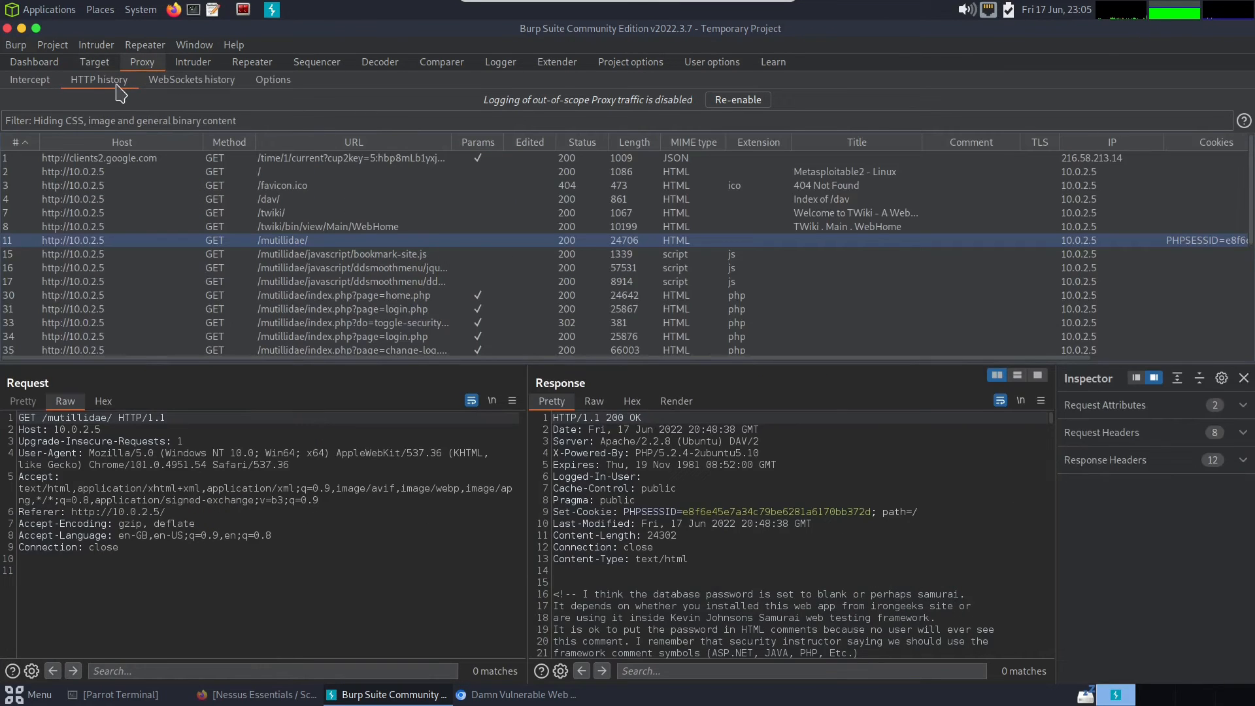
left_click(42, 82)
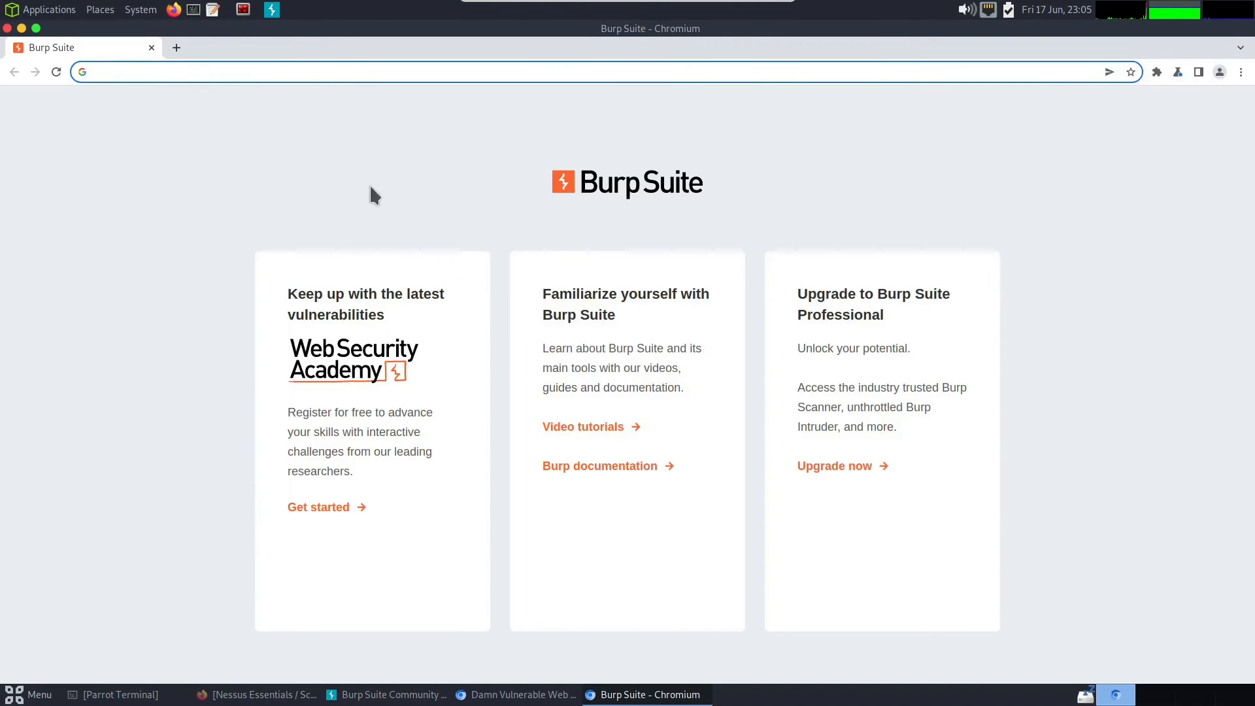
left_click(399, 72)
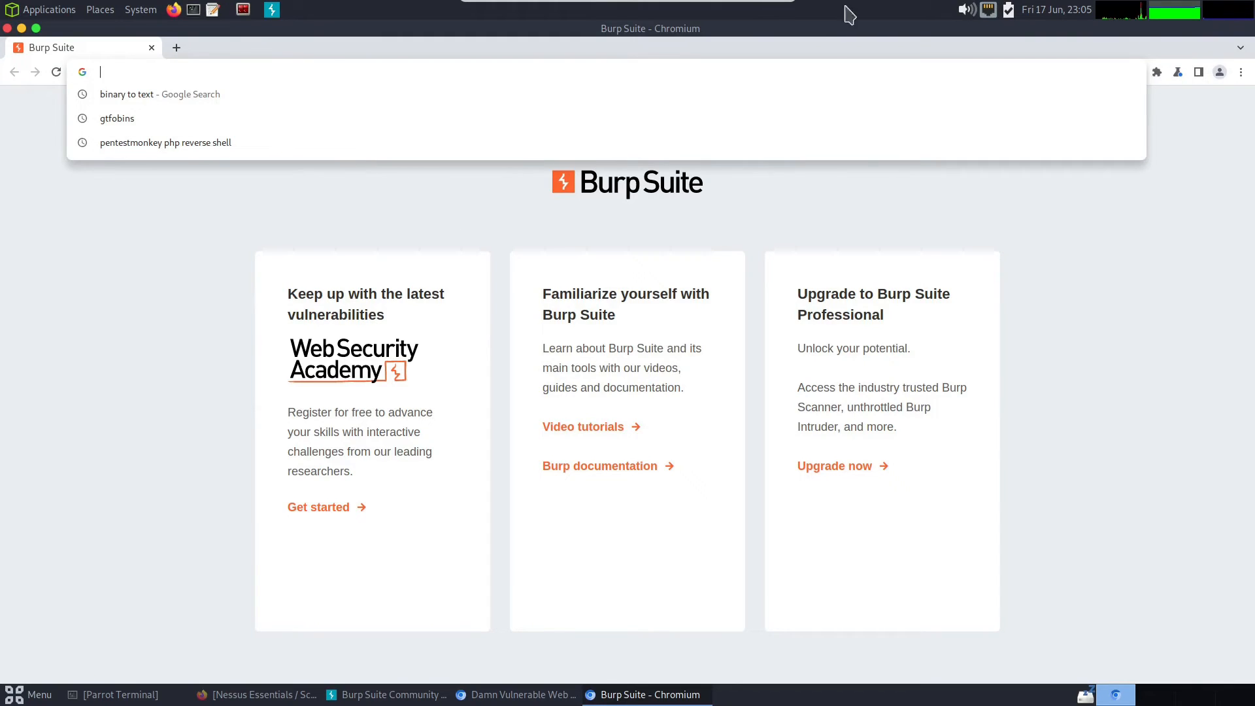
left_click(392, 694)
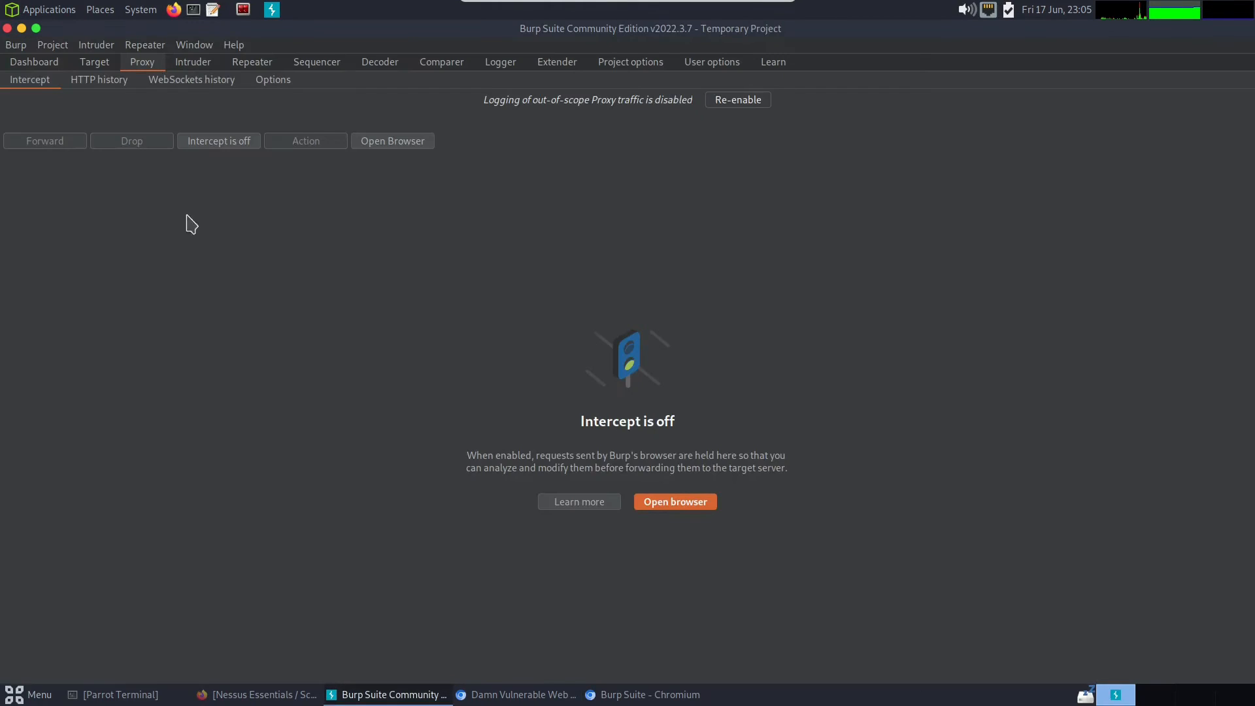
- Inspect captured entries in the proxy's HTTP history, including the raw request and response for Mutillidae's jquery.min.js
left_click(99, 80)
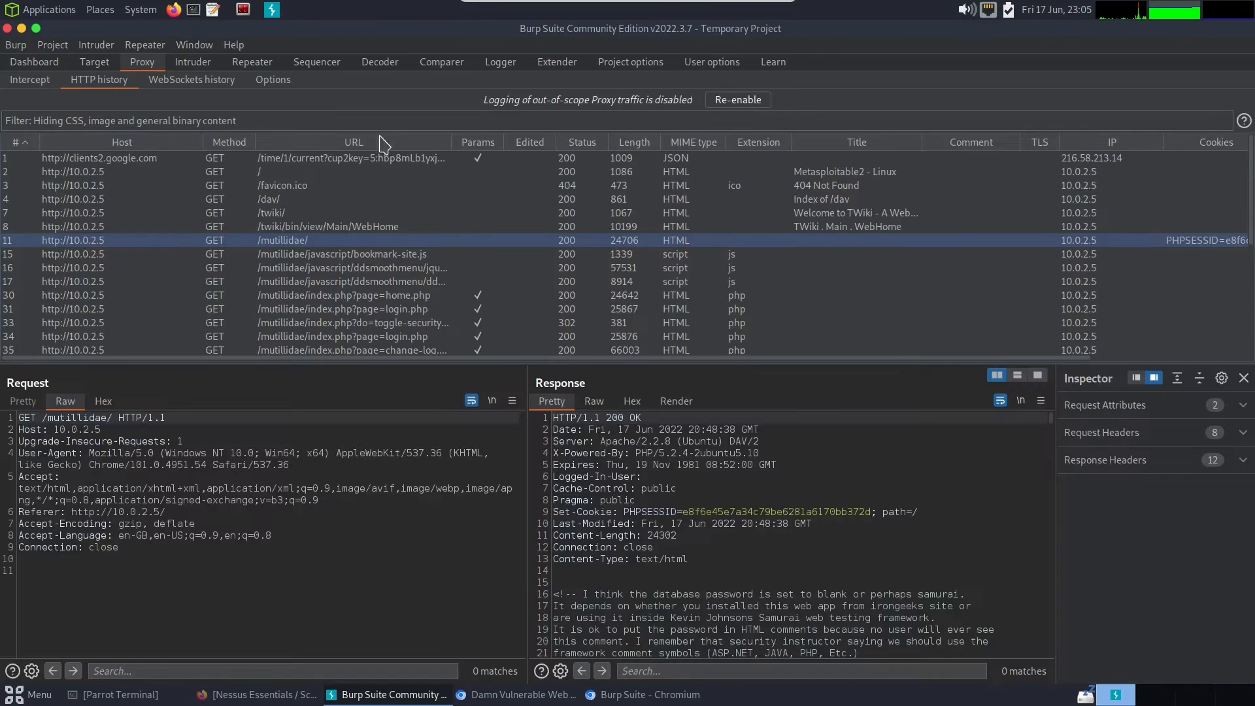
left_click(265, 171)
left_click(292, 214)
left_click(293, 240)
left_click(292, 266)
left_click_drag(126, 548, 11, 418)
left_click(395, 609)
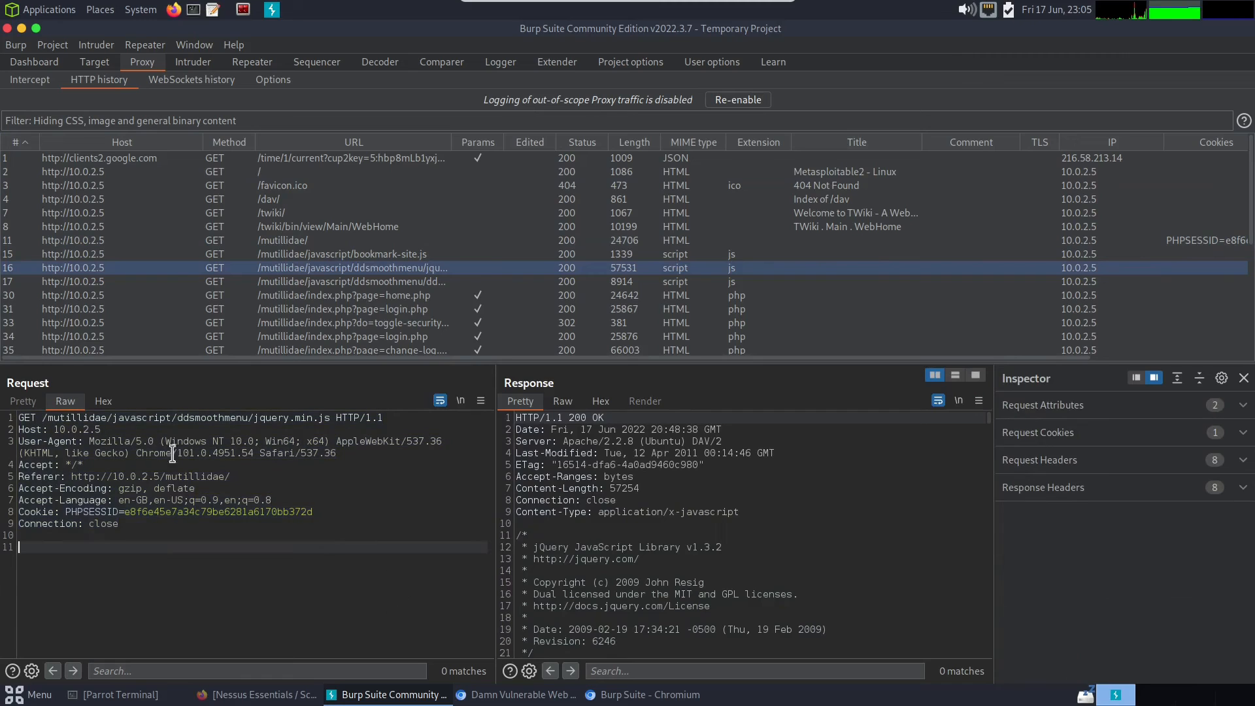
left_click_drag(521, 418, 696, 572)
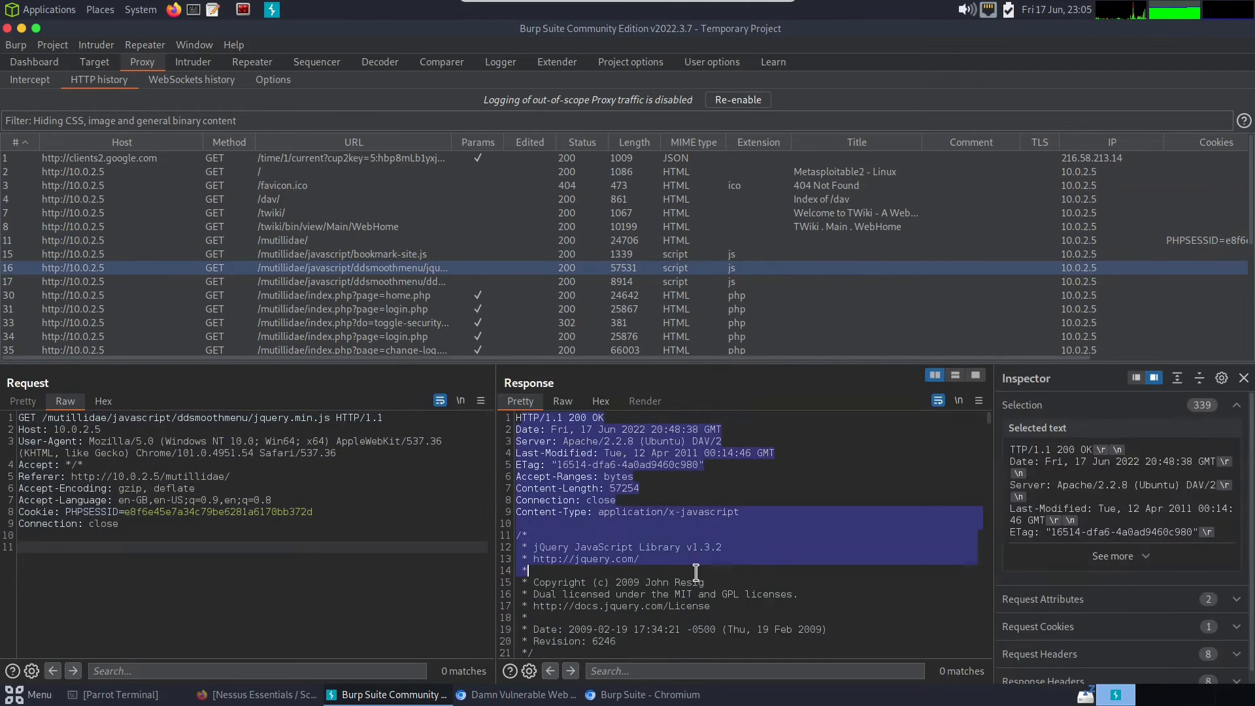
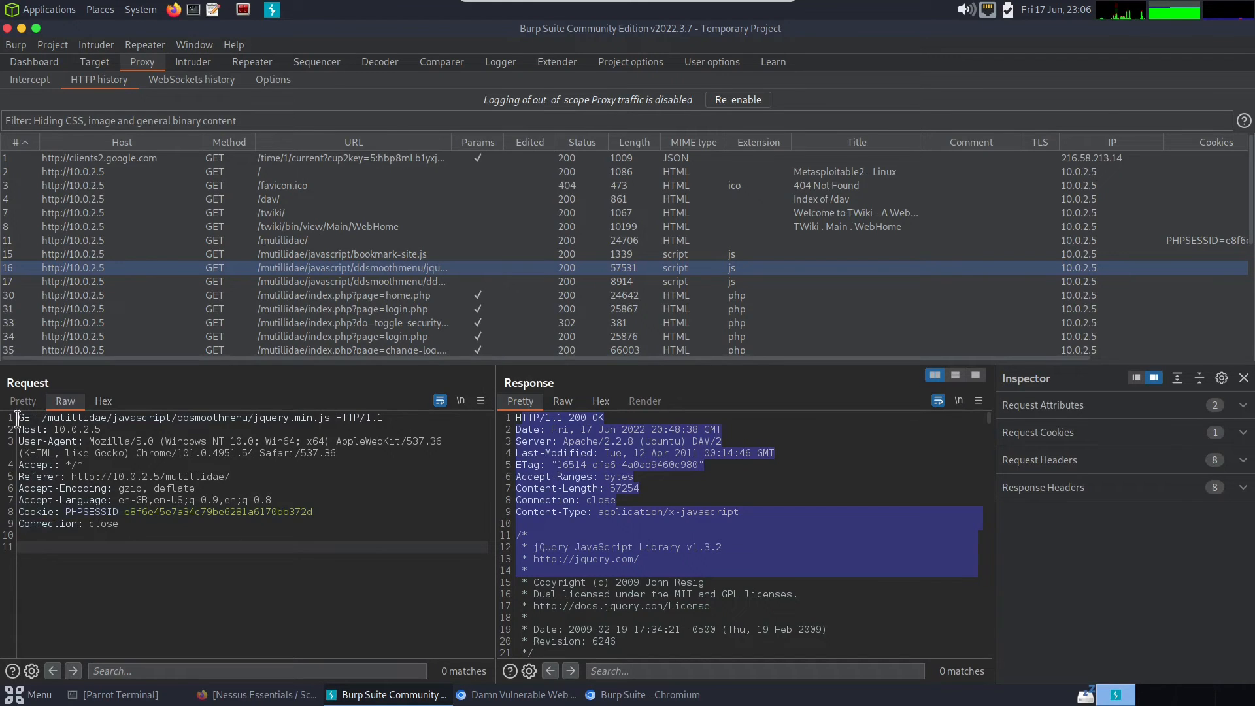
- Examine the request line, user agent and Referer header in the raw jquery.min.js request, and clear the highlighted text in its response
mouse_move(20, 425)
left_mouse_down()
mouse_move(113, 422)
mouse_move(20, 428)
left_mouse_up()
left_click_drag(442, 441, 268, 416)
left_click(268, 415)
left_click(157, 475)
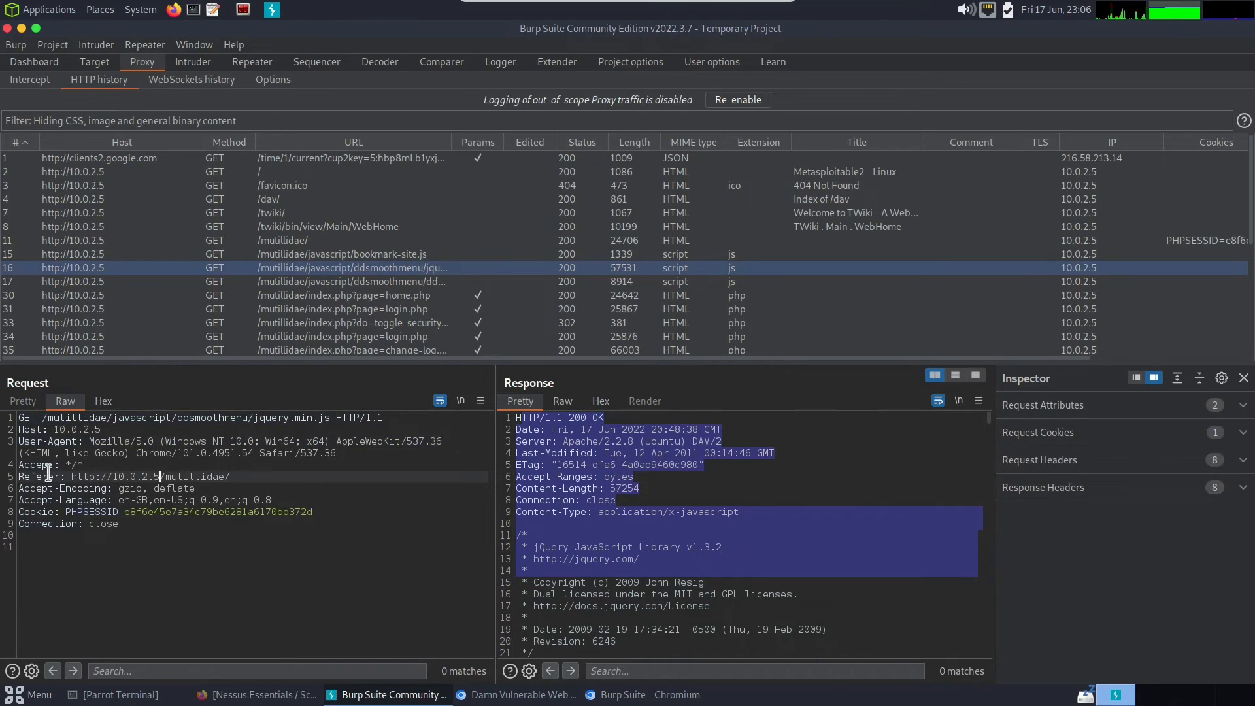
left_click_drag(235, 477, 9, 481)
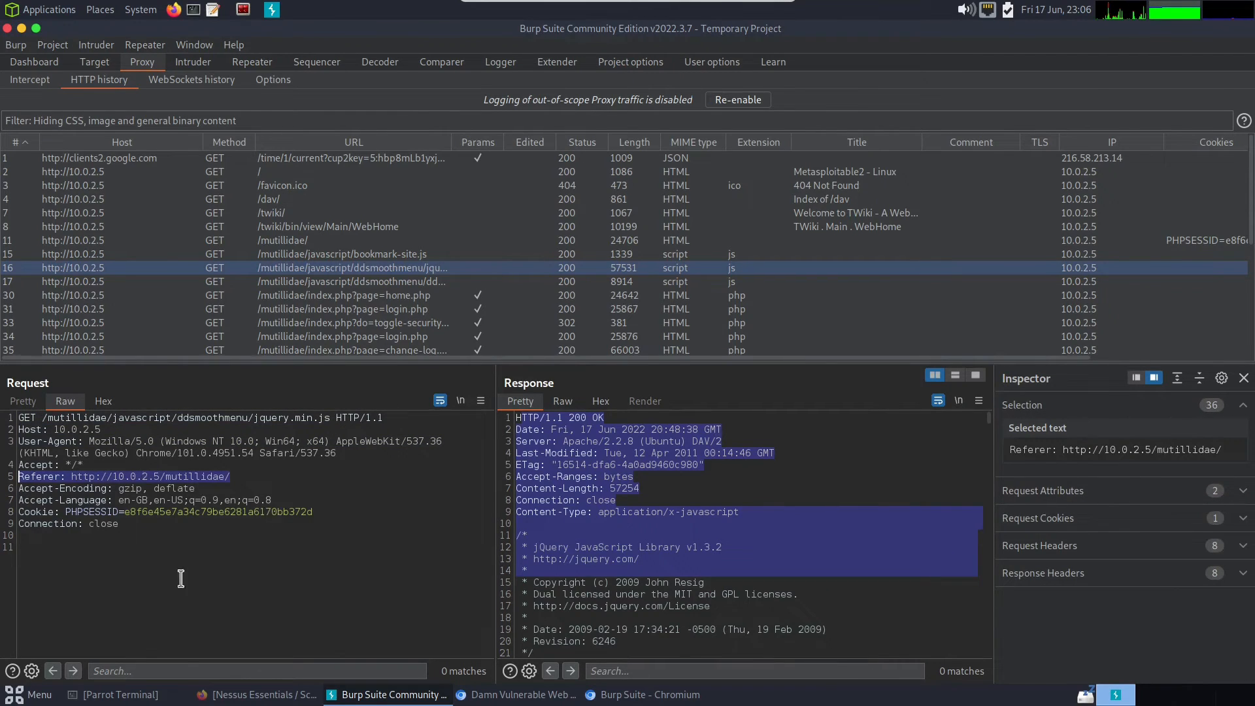
left_click(138, 571)
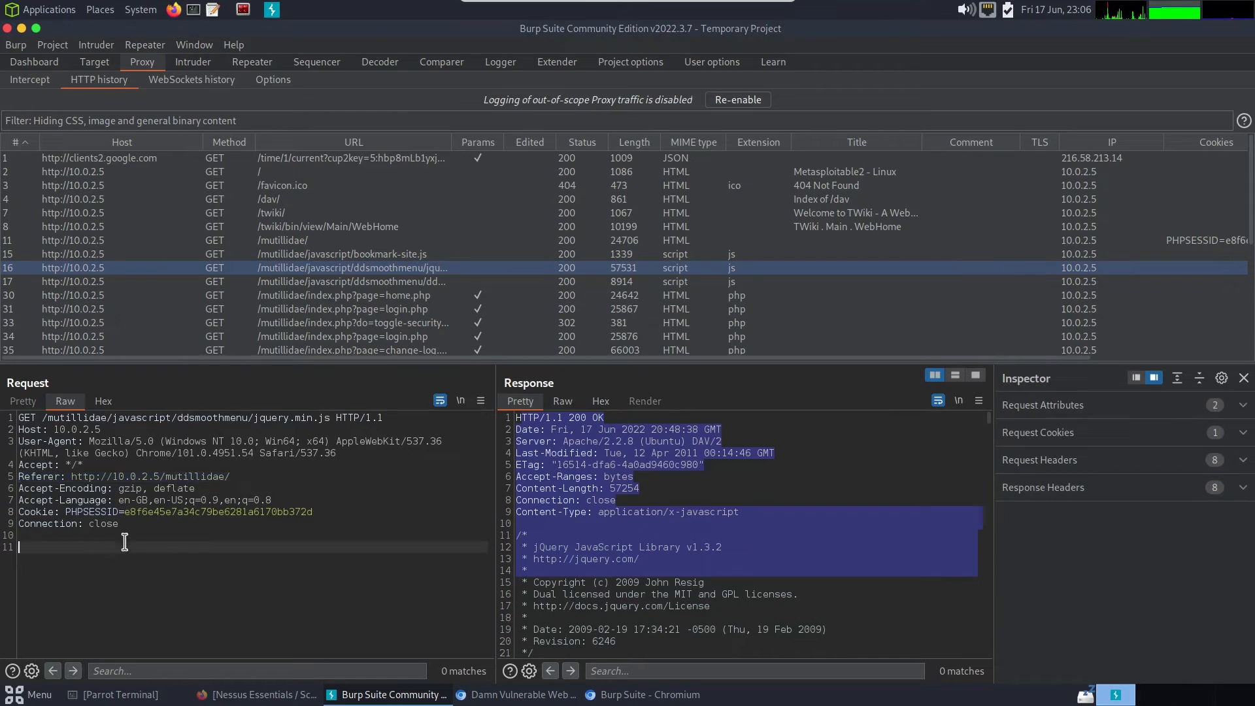
left_click(599, 510)
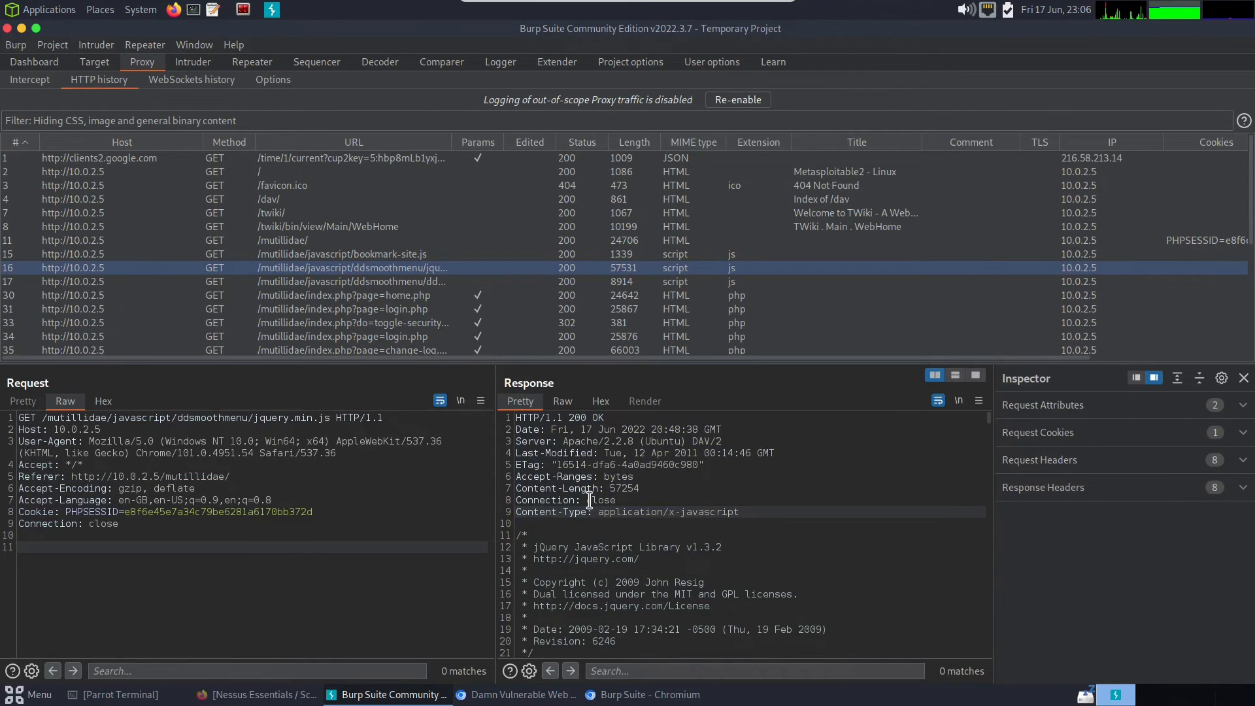
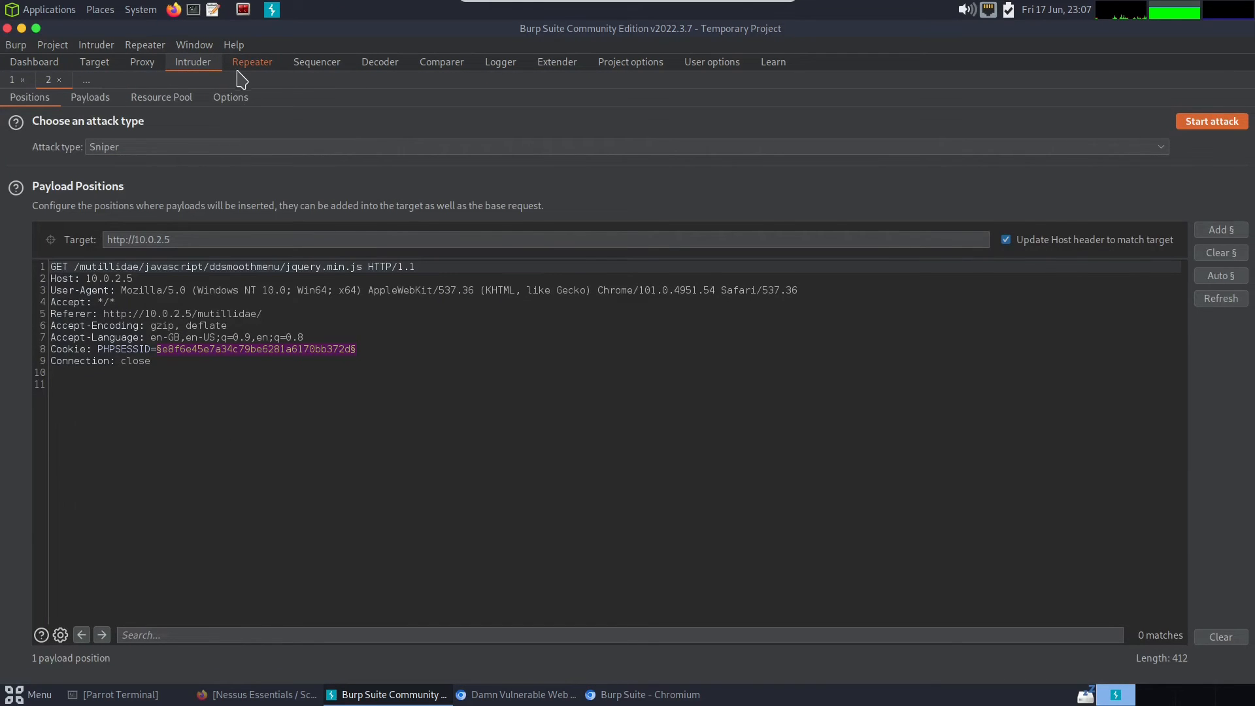
- Open the jquery.min.js request in Repeater and place the cursor at the end of the raw request
left_click(252, 62)
left_click(228, 318)
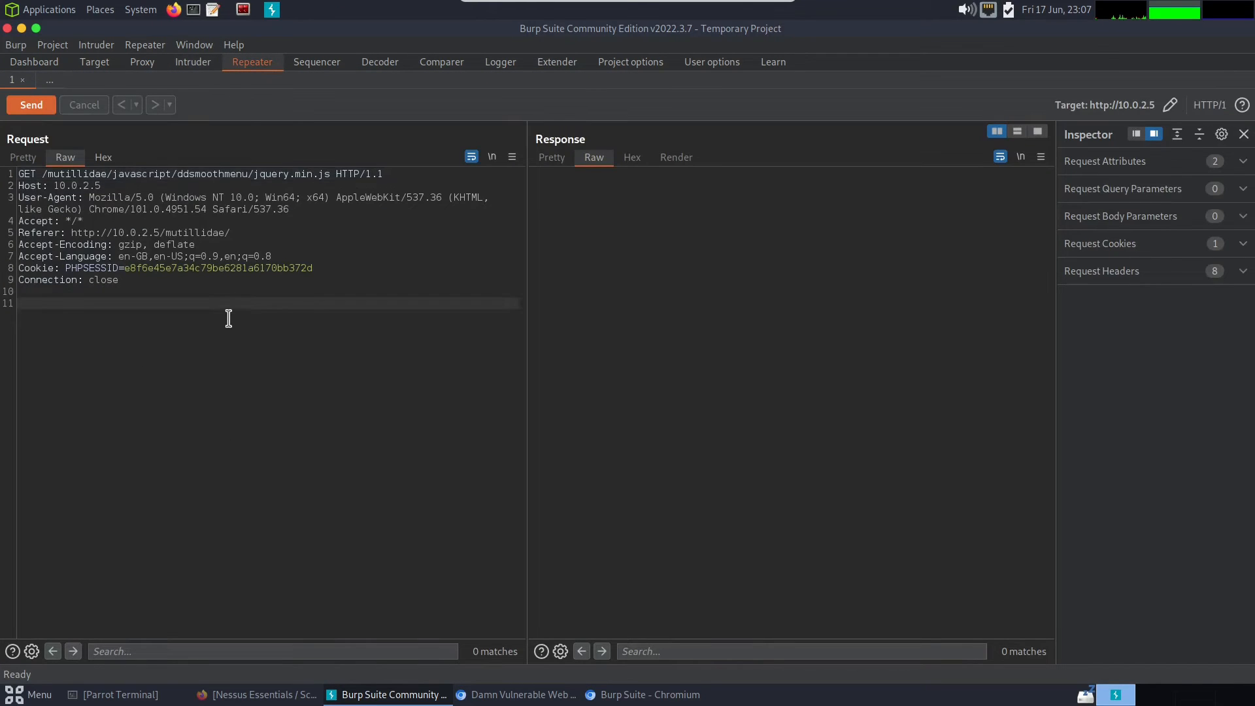
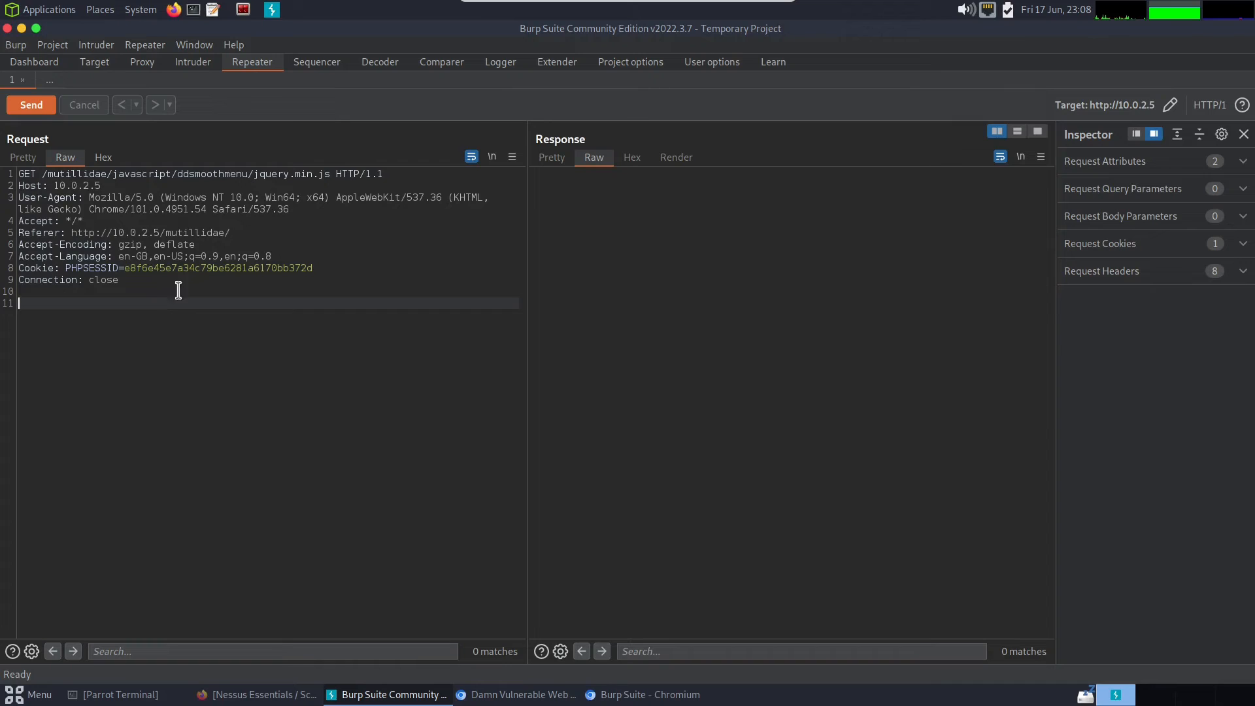
- Send the jquery.min.js GET request to host 10.0.2.5 from Repeater
left_click(40, 105)
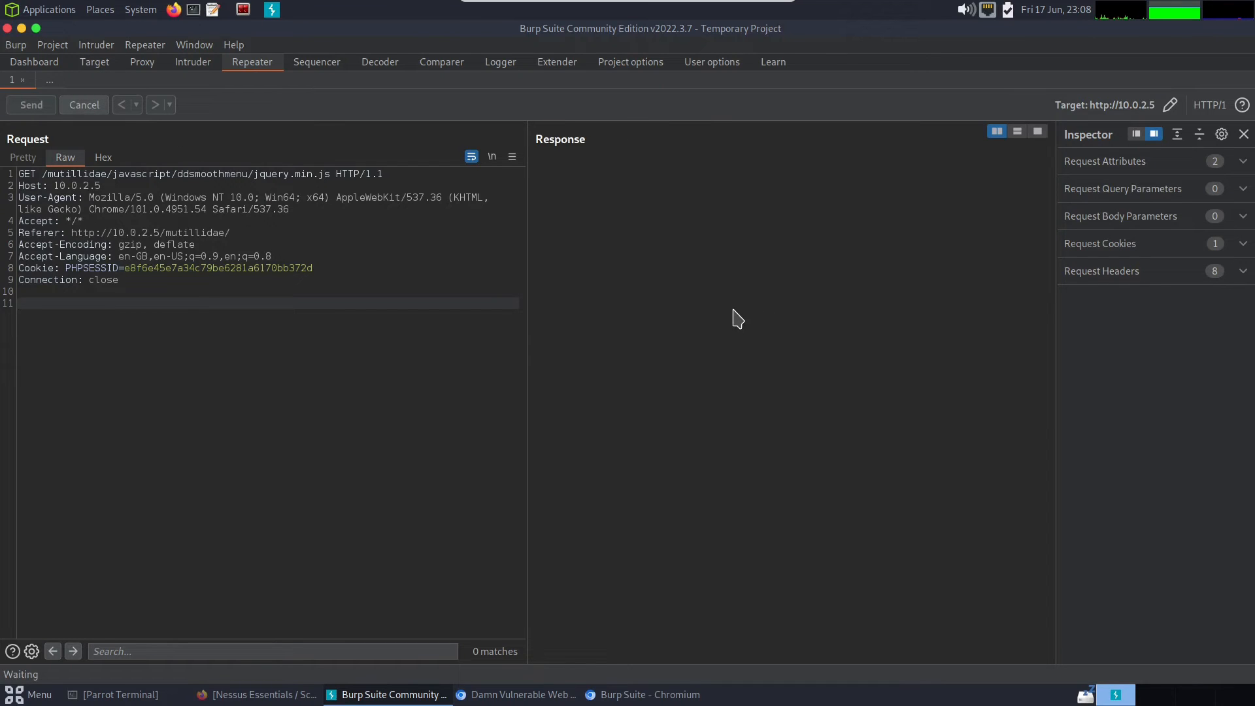
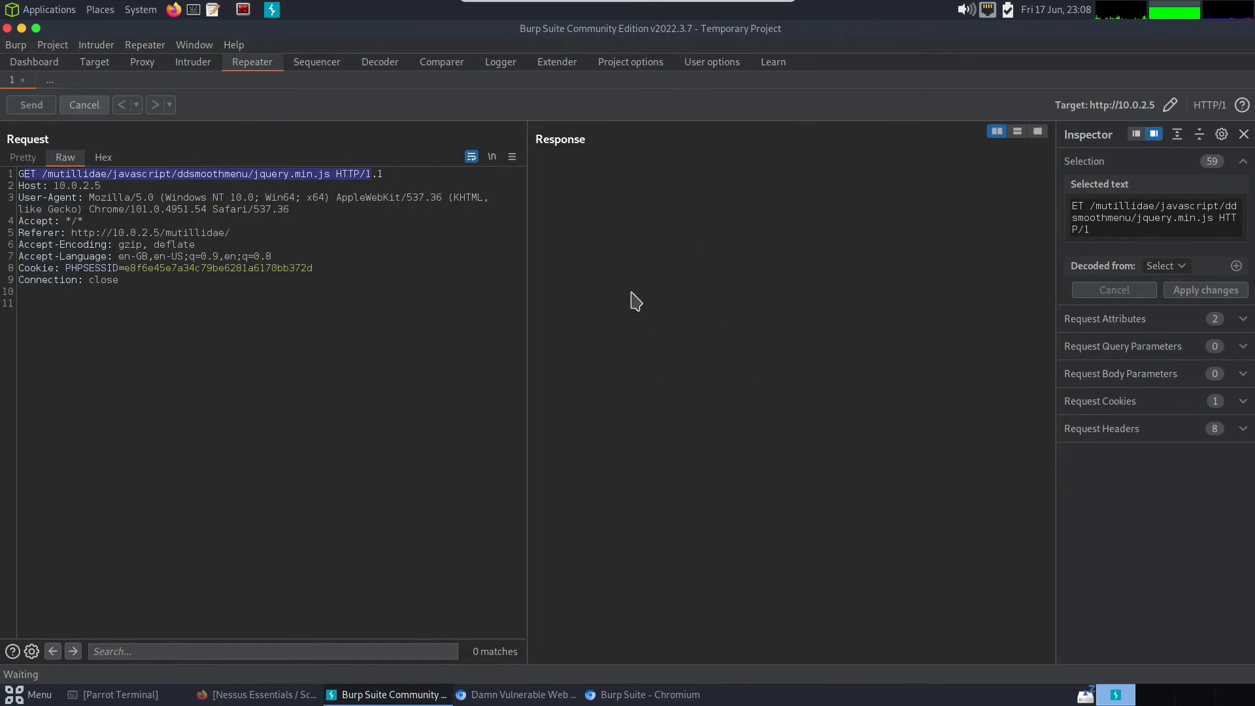
left_click(301, 228)
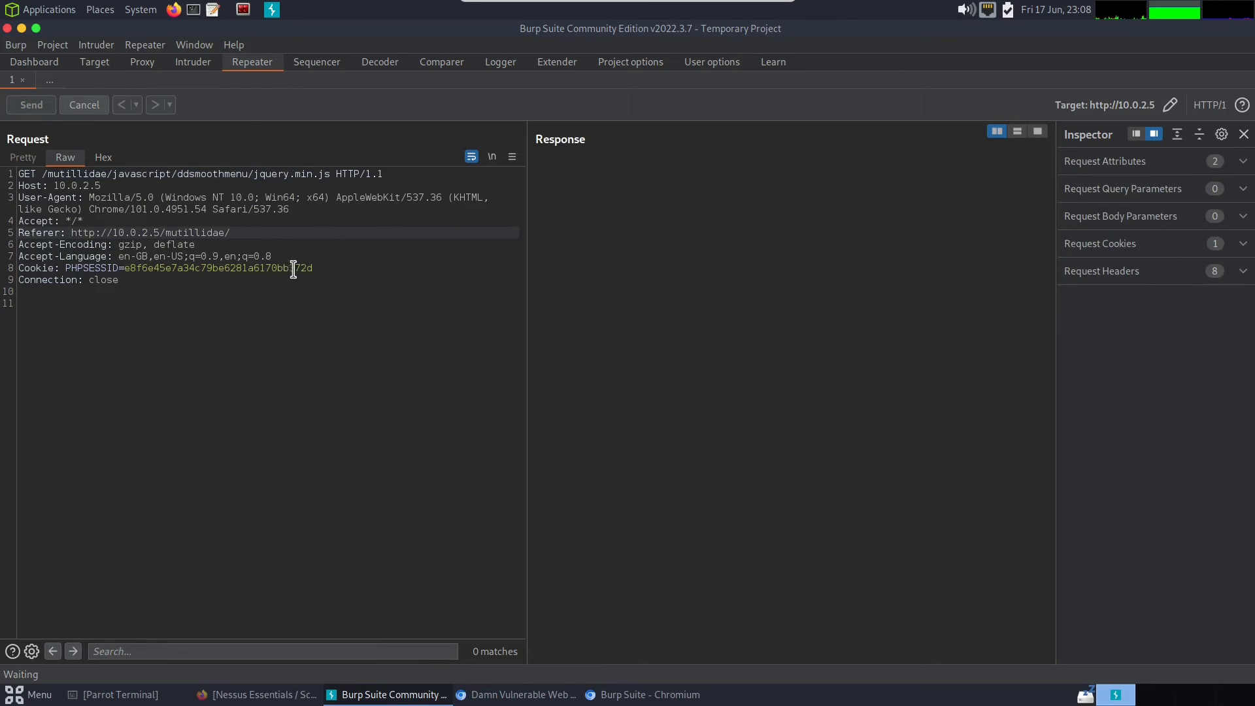
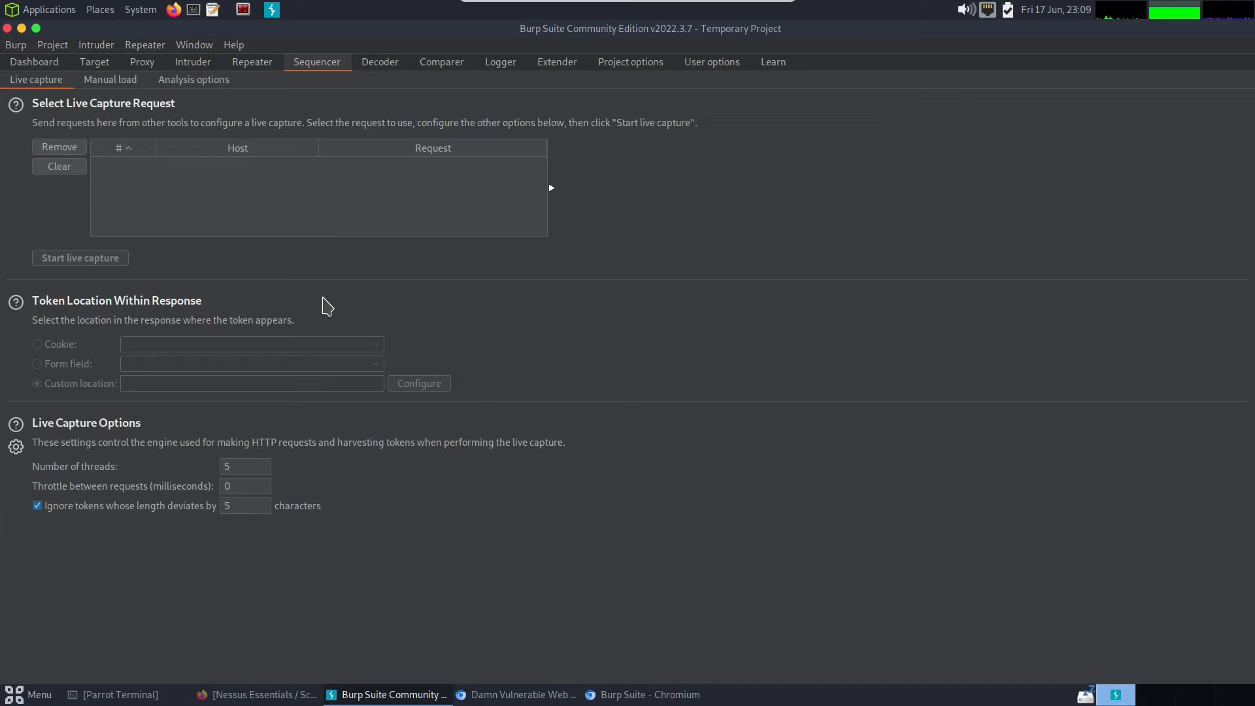
- Look over Burp Suite's Decoder and Comparer tools and the request log in Logger
left_click(378, 64)
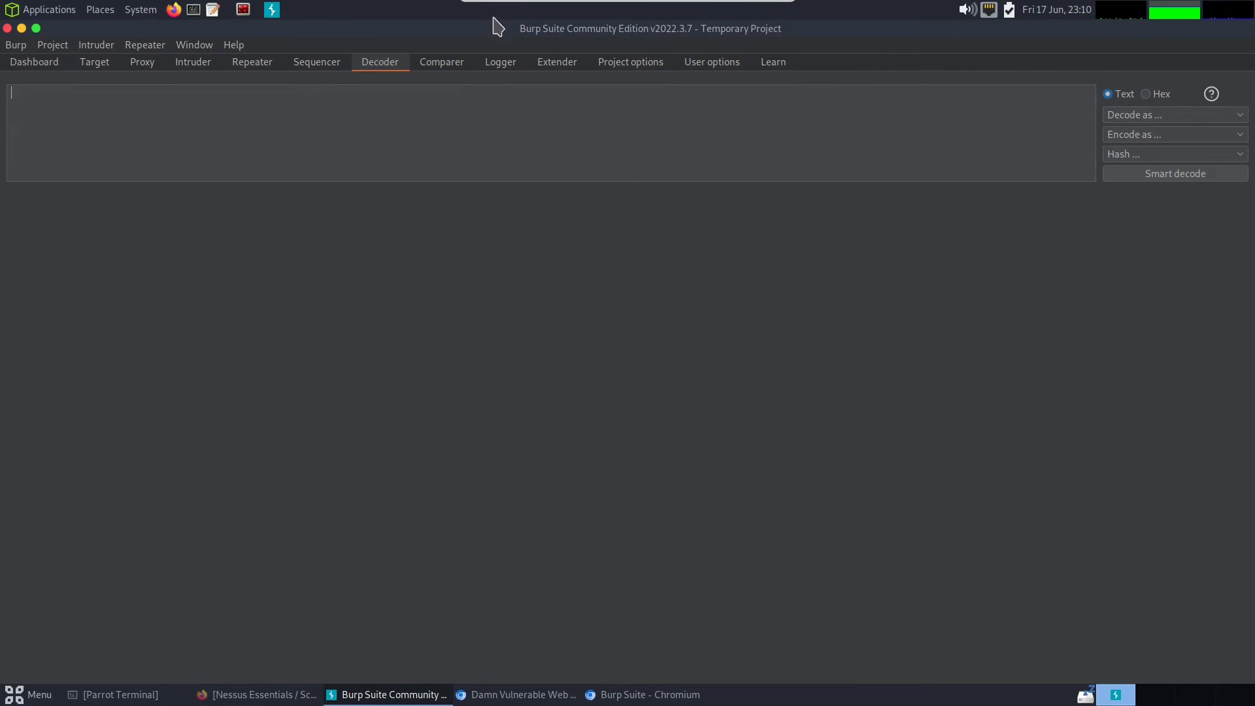
left_click(431, 65)
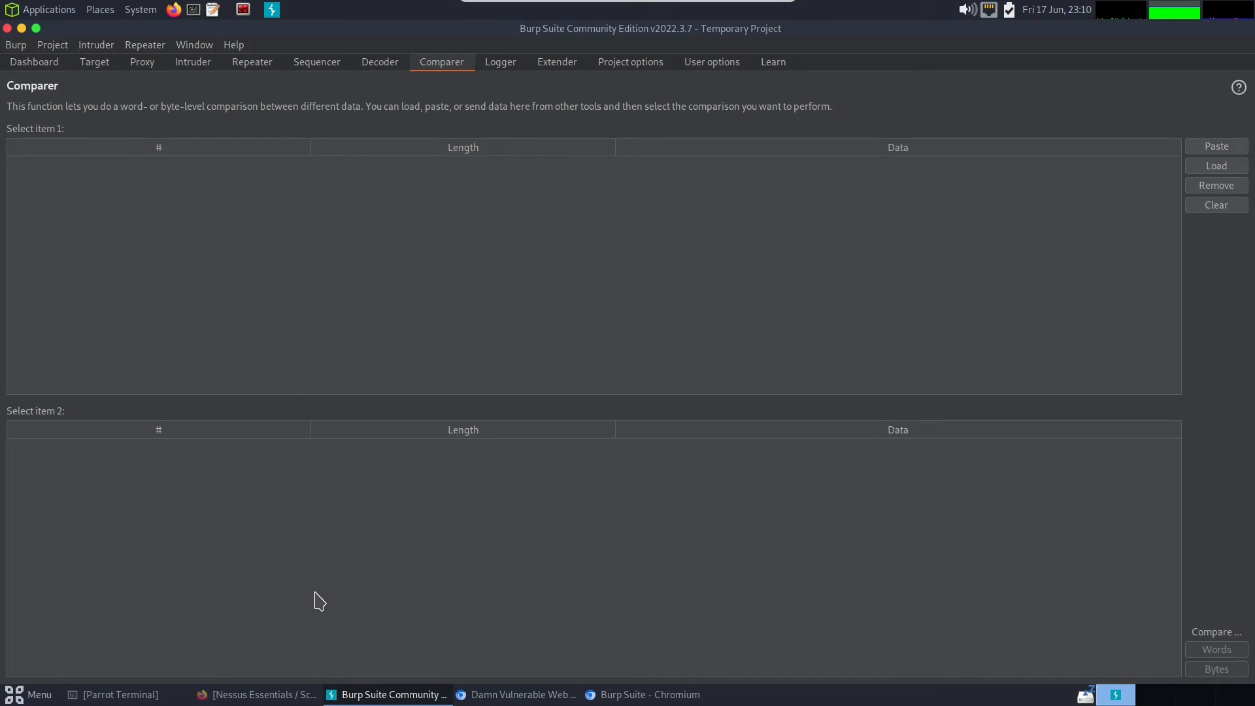
left_click(507, 77)
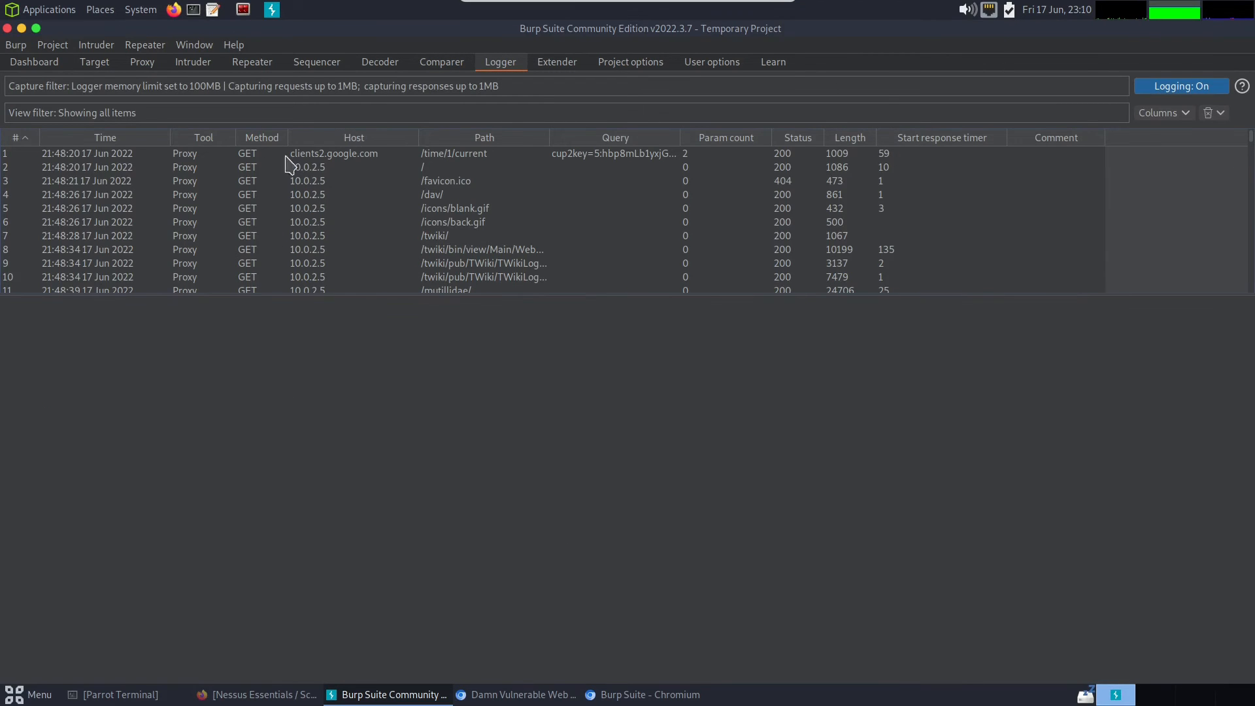
- Browse the Extender's BApp Store and view the details of the Log4Shell Everywhere and Log4Shell Scanner extensions
left_click(551, 65)
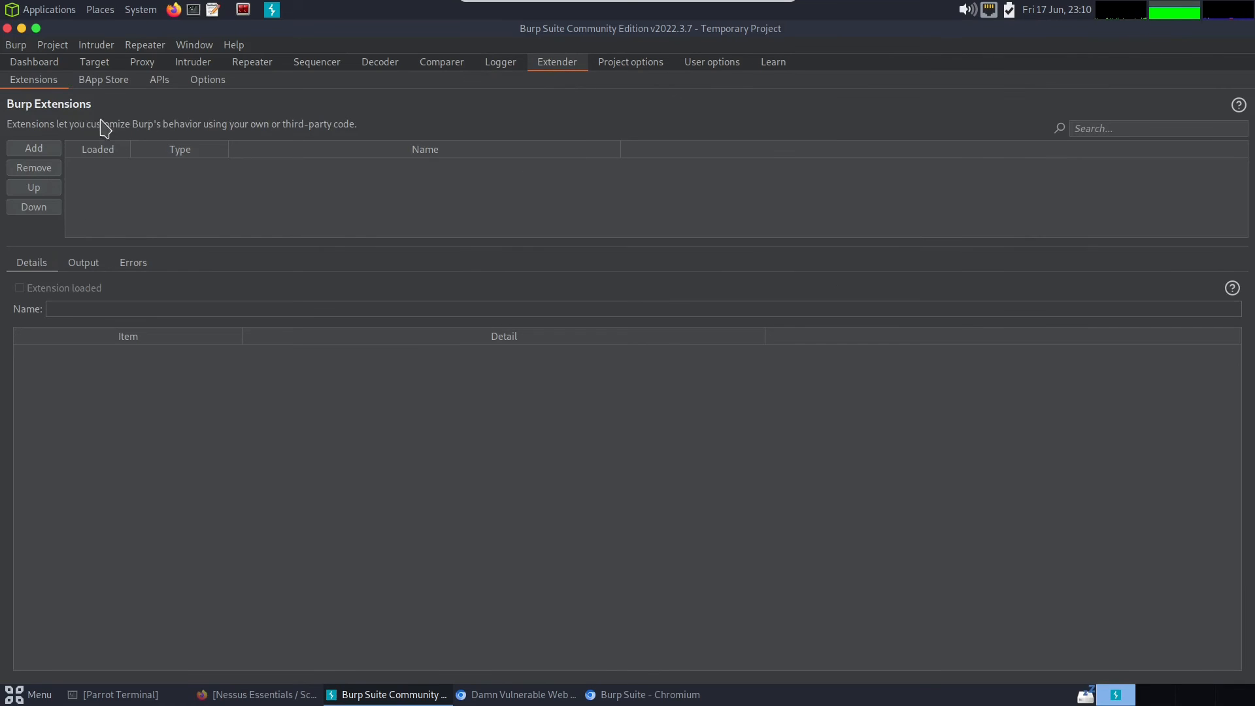
left_click(105, 82)
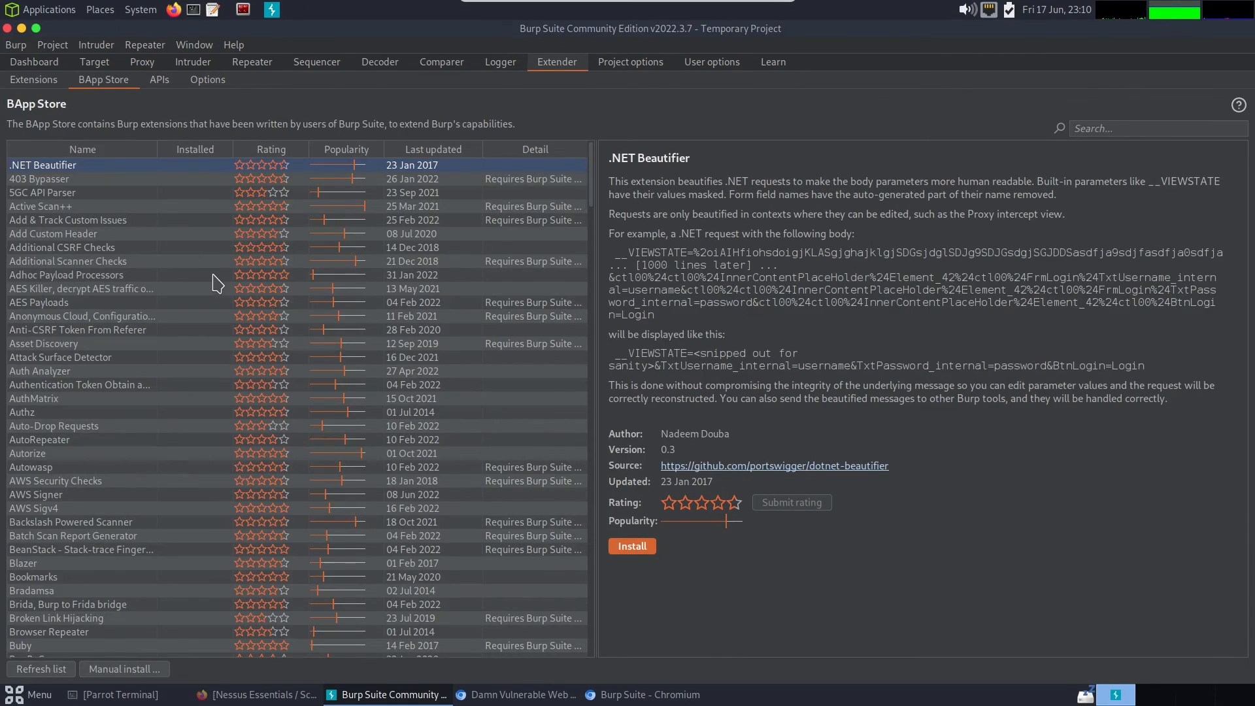
scroll(209, 288, "down", 9)
scroll(210, 287, "down", 20)
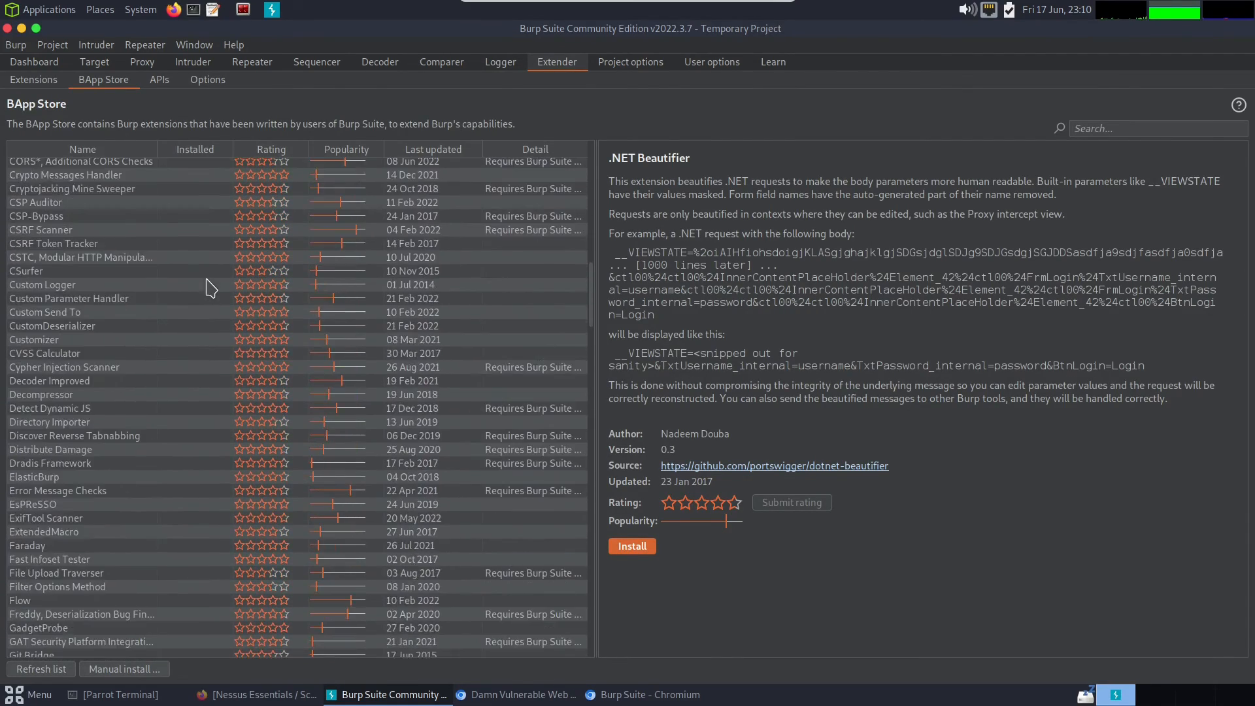
scroll(211, 287, "down", 7)
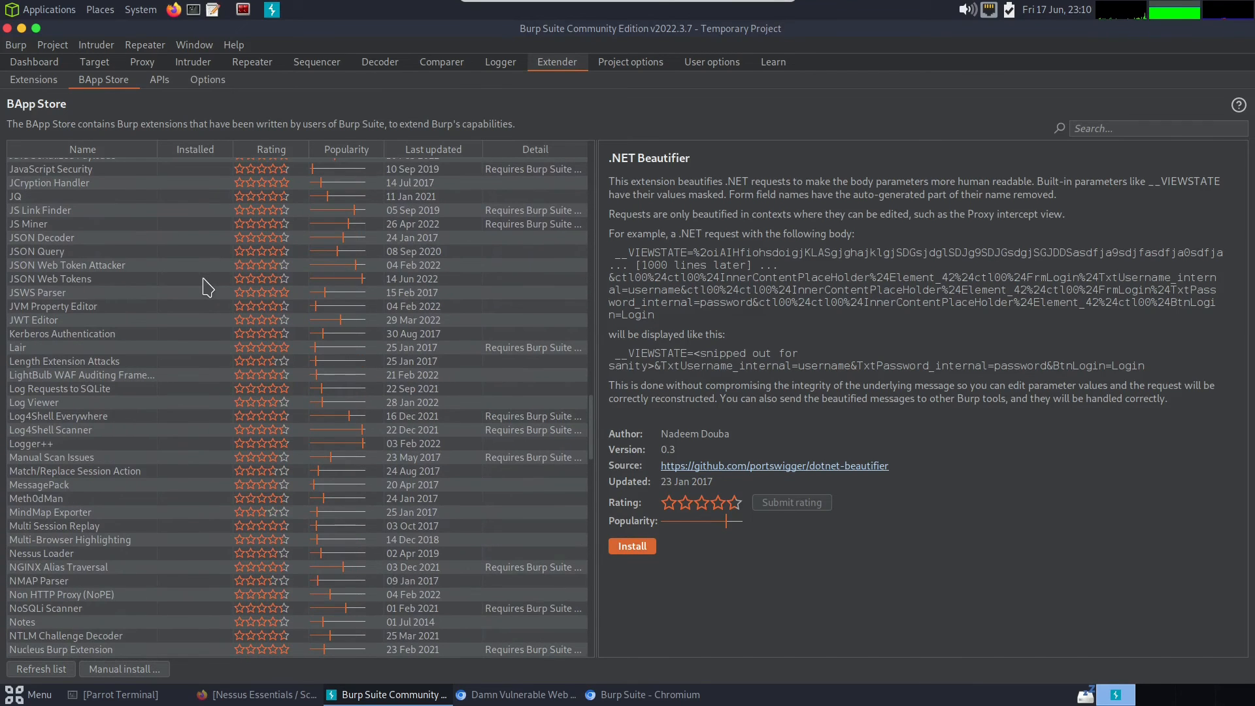
left_click(87, 416)
left_click(74, 430)
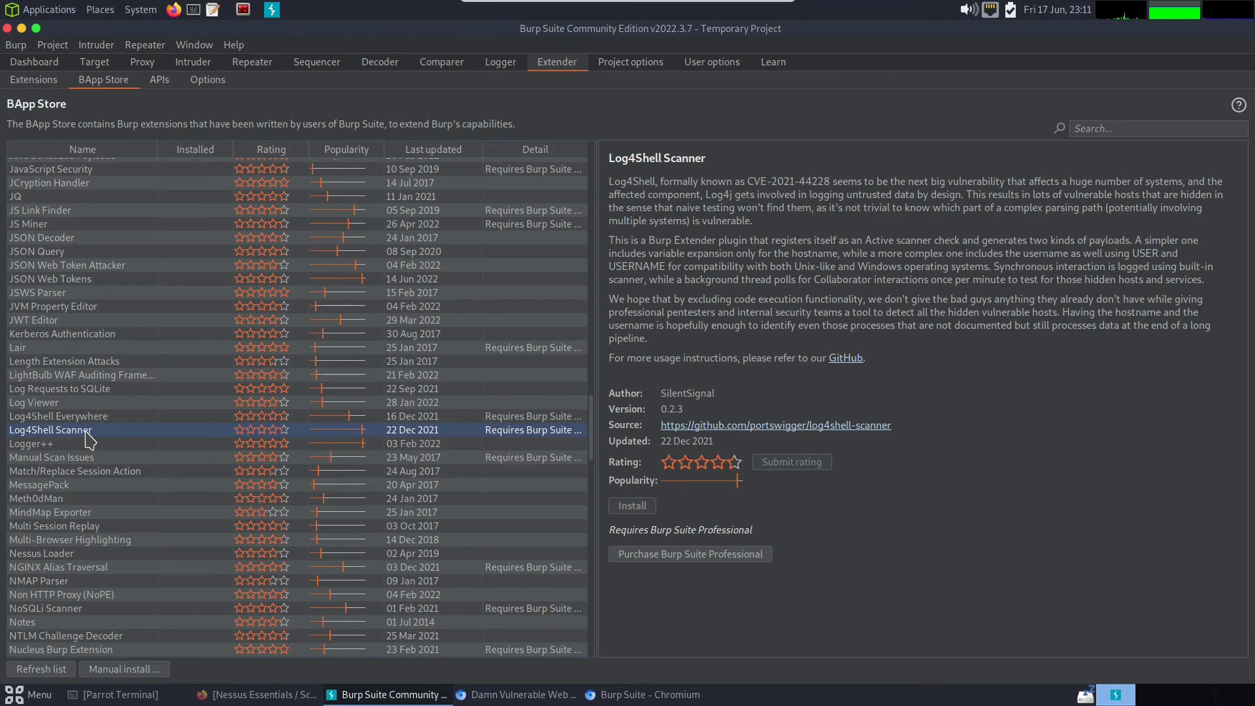
- Examine the rest of the BApp Store extension list down to its end and back up to the middle entries
scroll(134, 476, "down", 4)
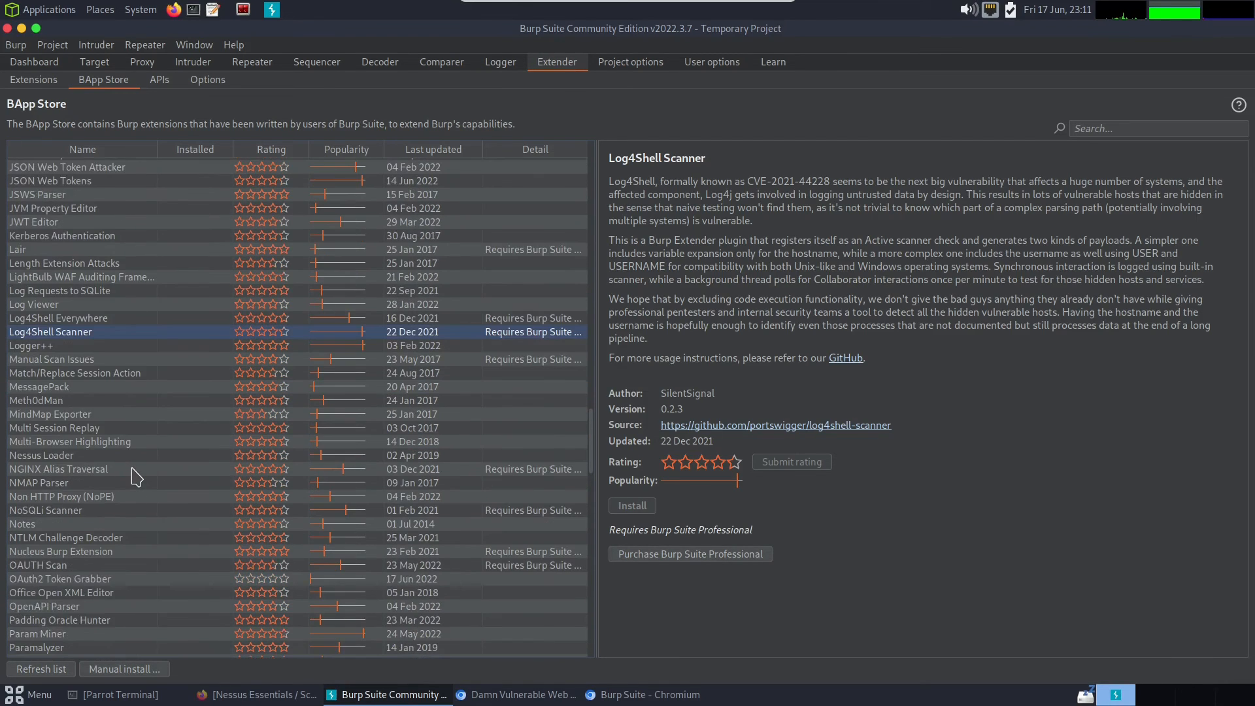
scroll(134, 475, "down", 5)
scroll(134, 475, "down", 20)
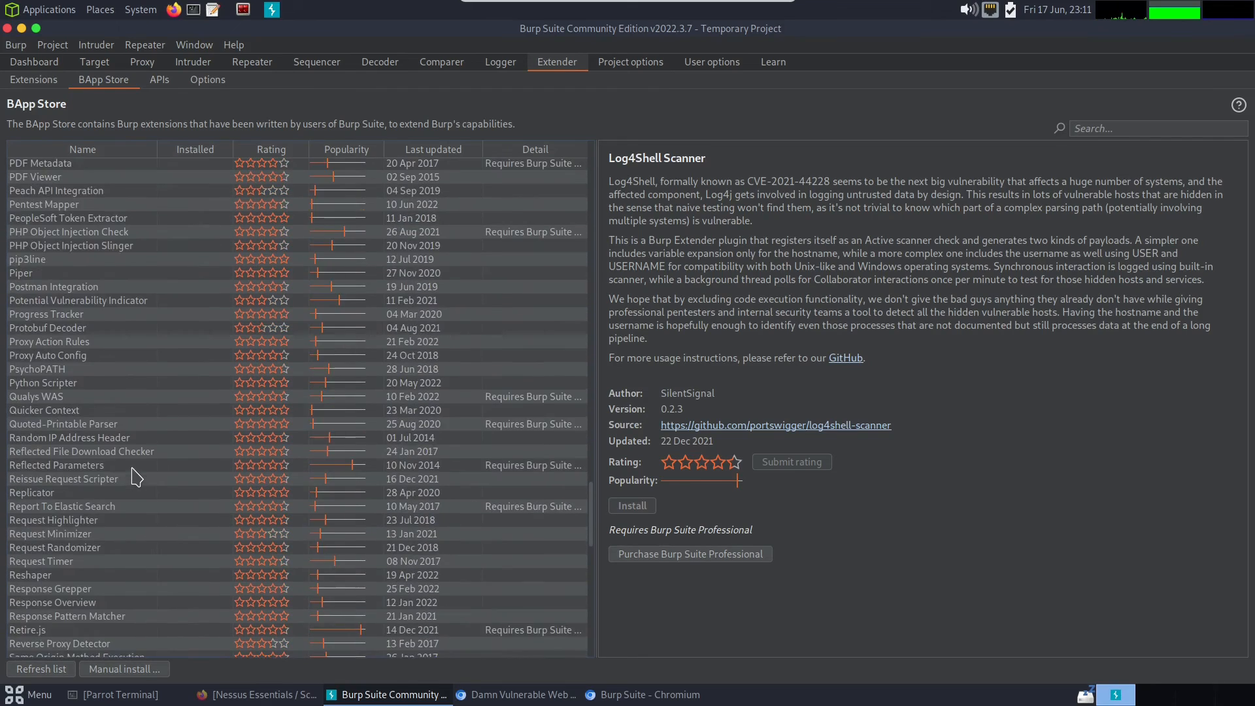
scroll(134, 475, "down", 3)
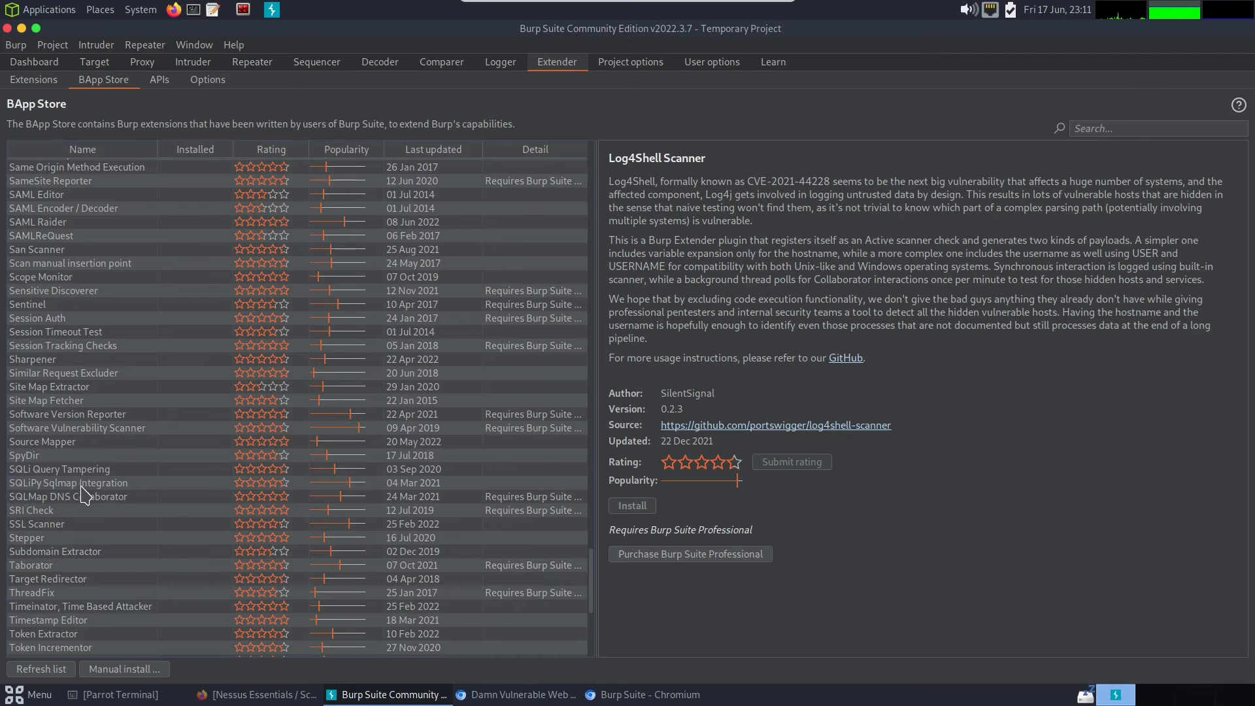
scroll(90, 508, "down", 10)
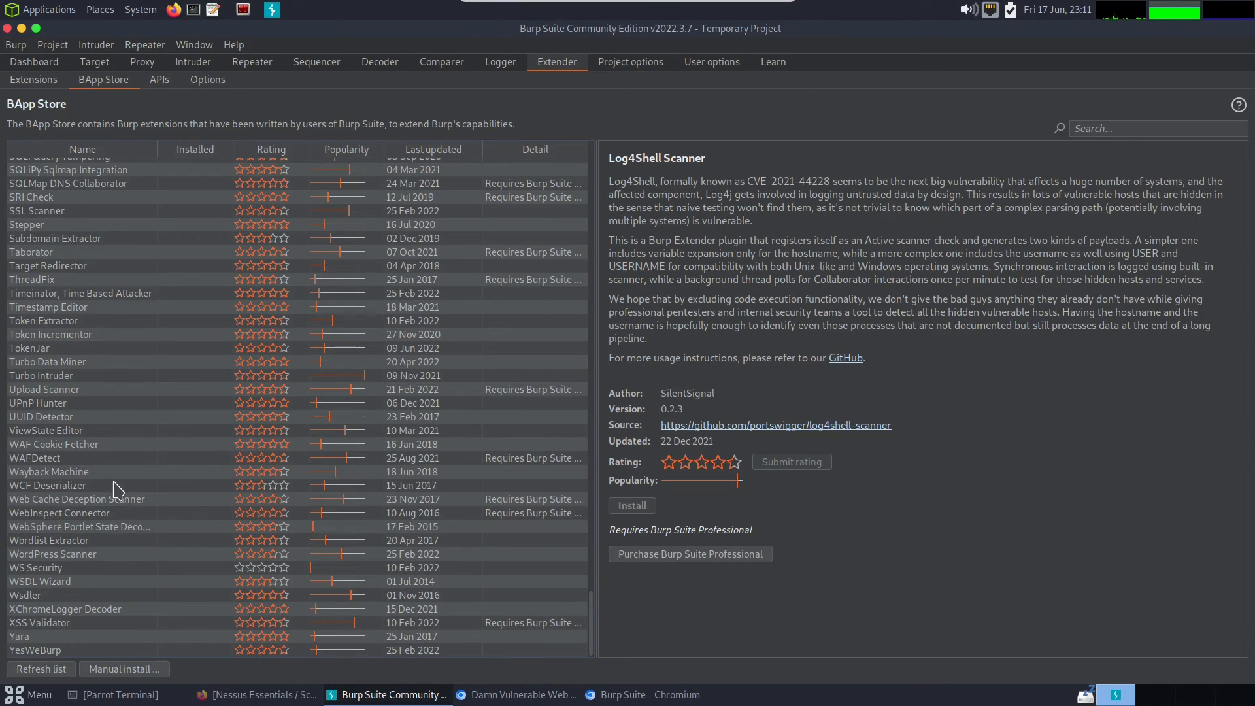
scroll(112, 491, "up", 15)
scroll(115, 485, "up", 20)
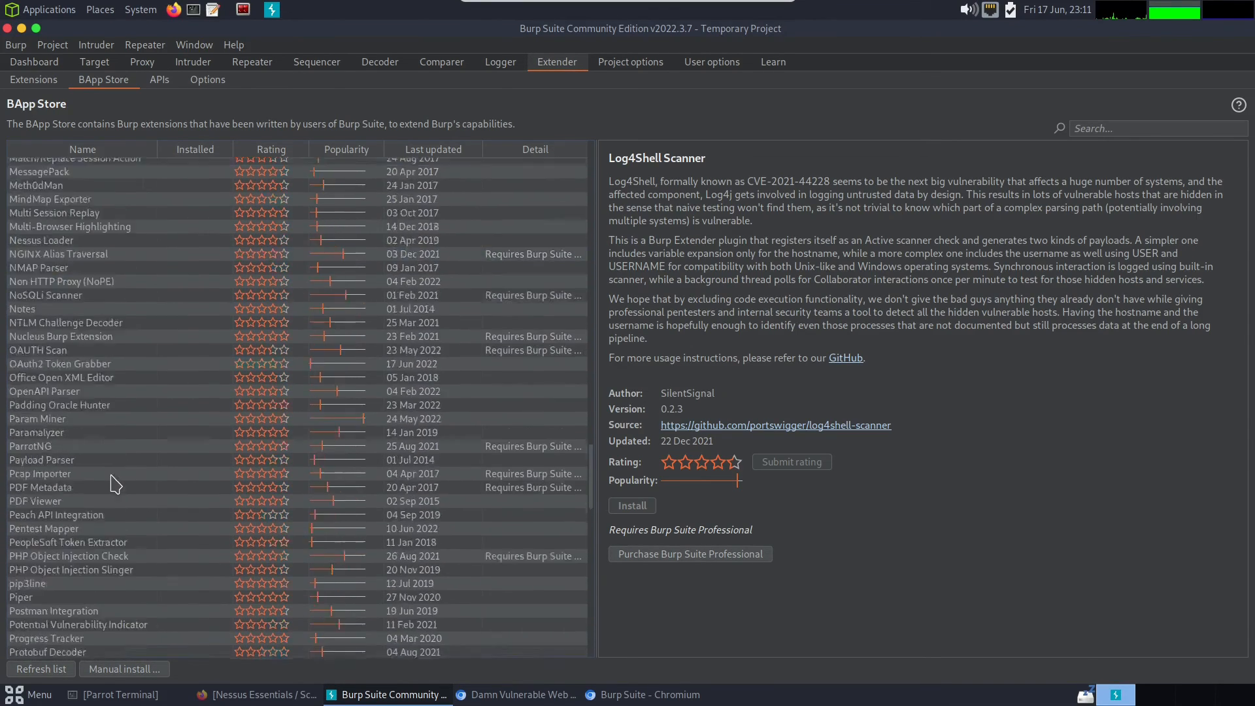
scroll(115, 485, "up", 15)
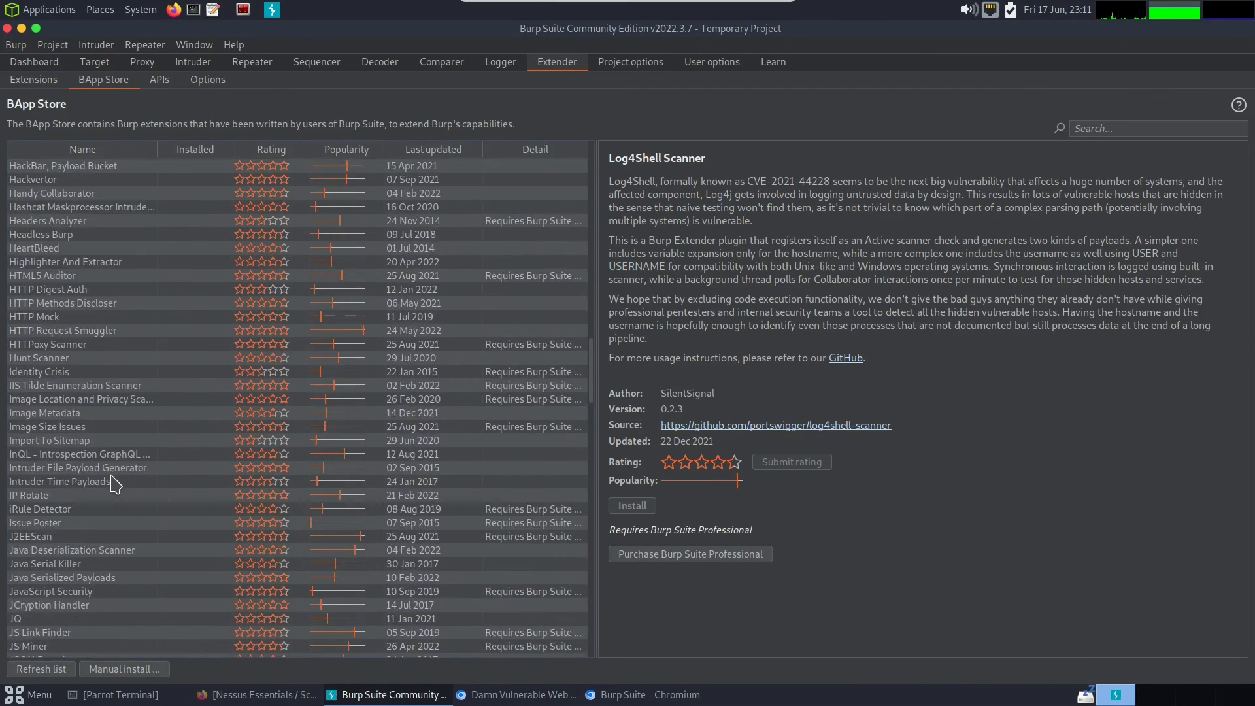
- Review the project options, covering the Misc settings and the Connections settings from Platform Authentication to Out-of-Scope Requests
left_click(615, 67)
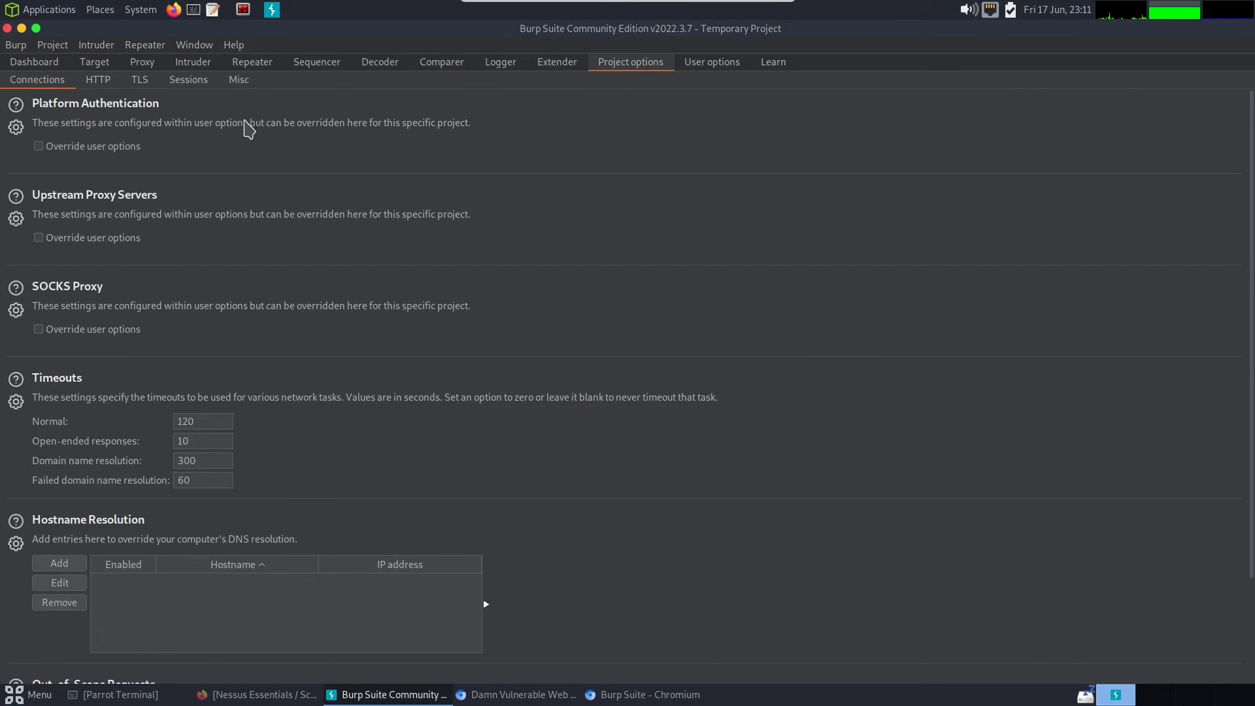
left_click(241, 81)
scroll(225, 274, "down", 3)
scroll(221, 372, "up", 2)
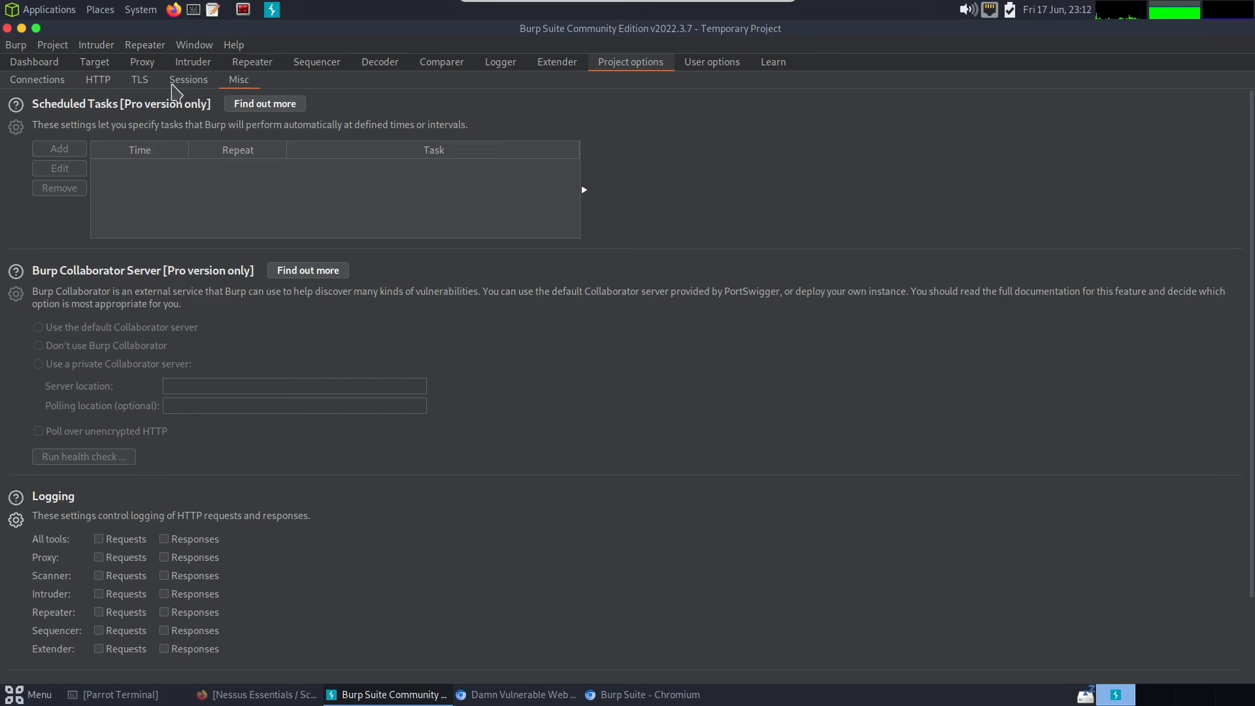
left_click(42, 84)
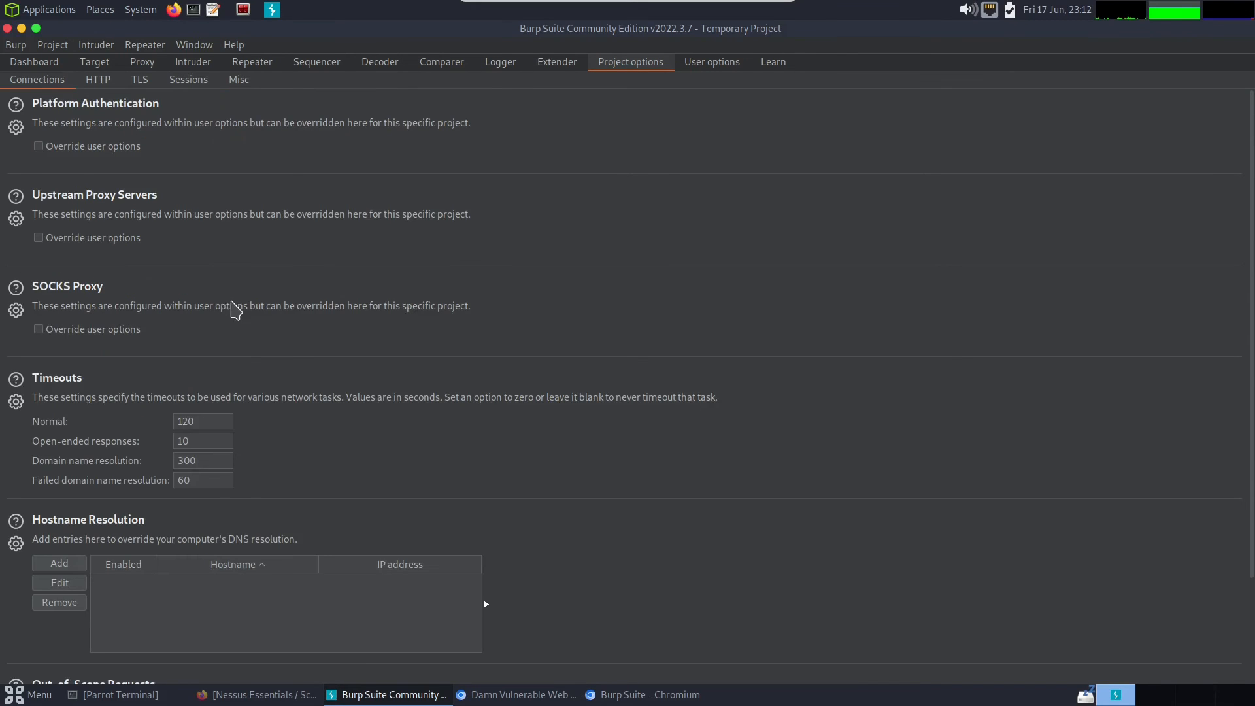
scroll(268, 332, "down", 1)
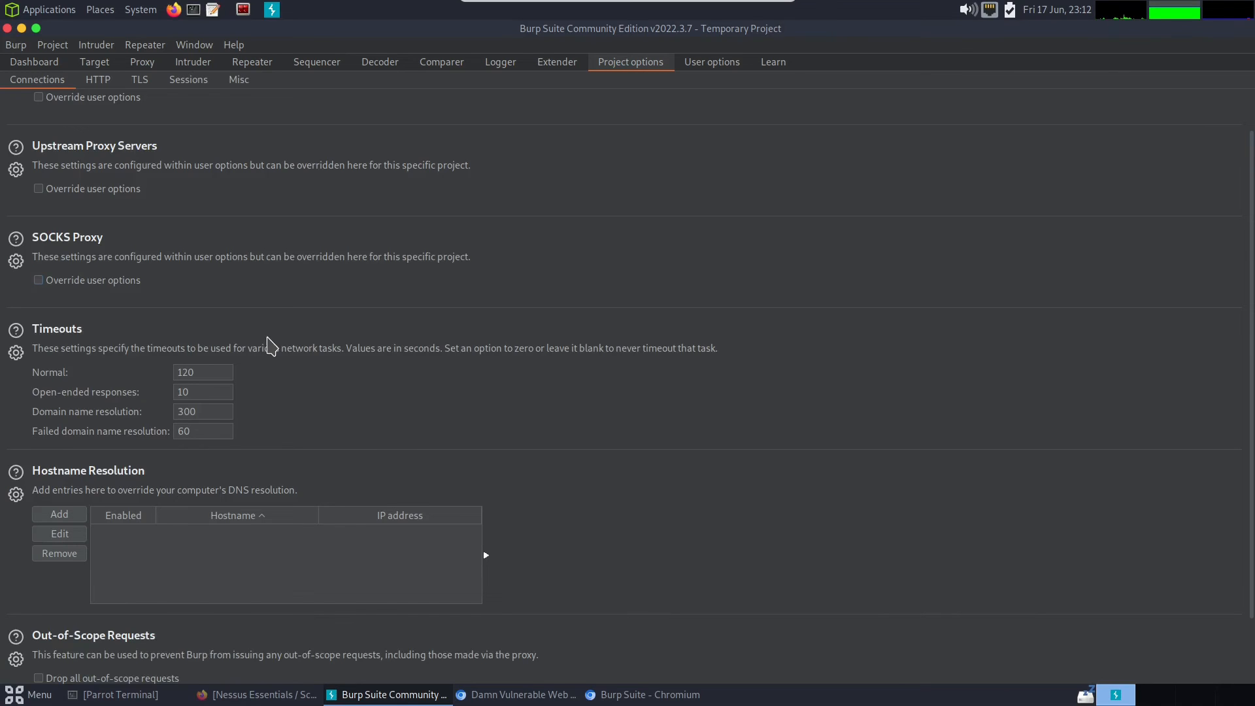
scroll(281, 353, "down", 2)
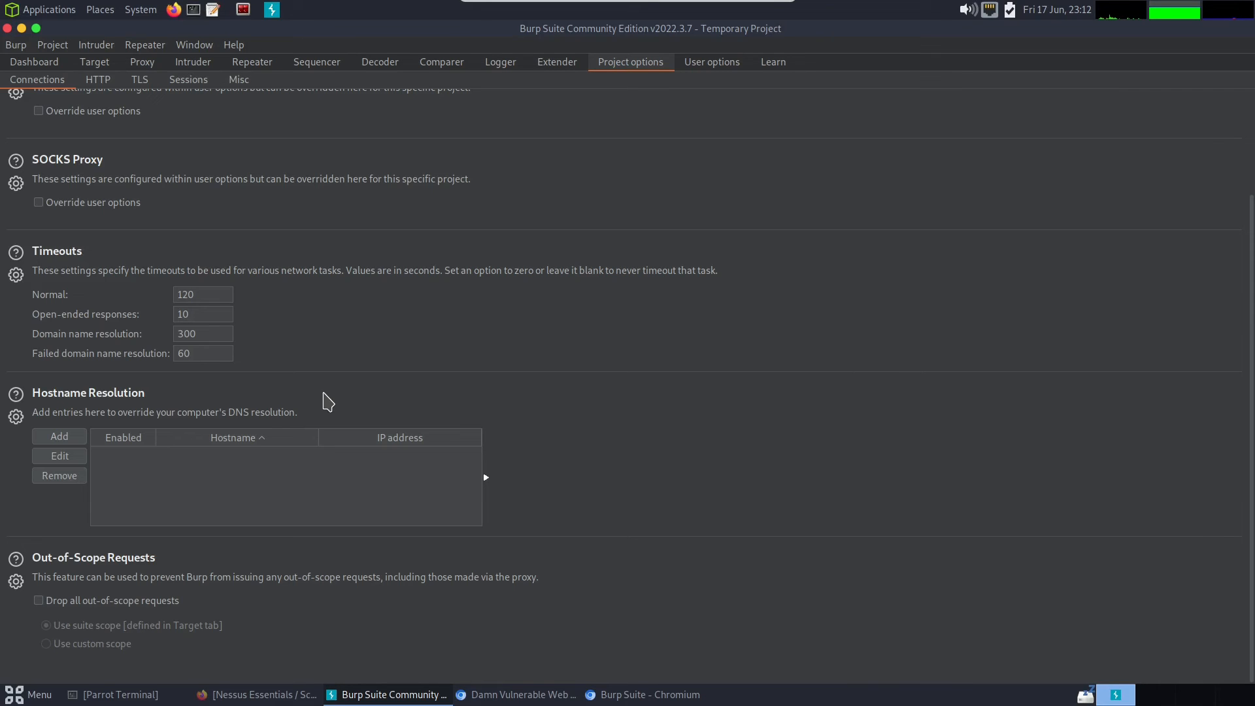
scroll(328, 402, "up", 3)
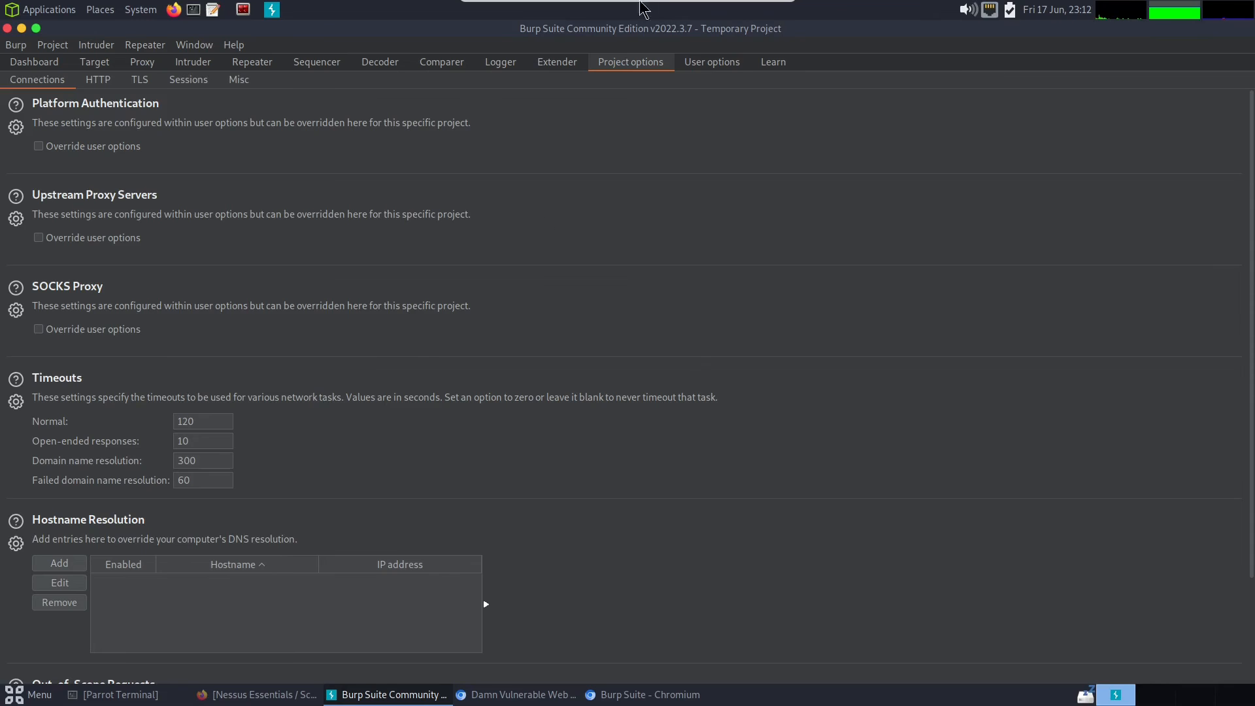
- Look over the user-level connection options and the Learn resources, finishing at the Dashboard's tasks and event log
left_click(694, 64)
scroll(366, 454, "down", 2)
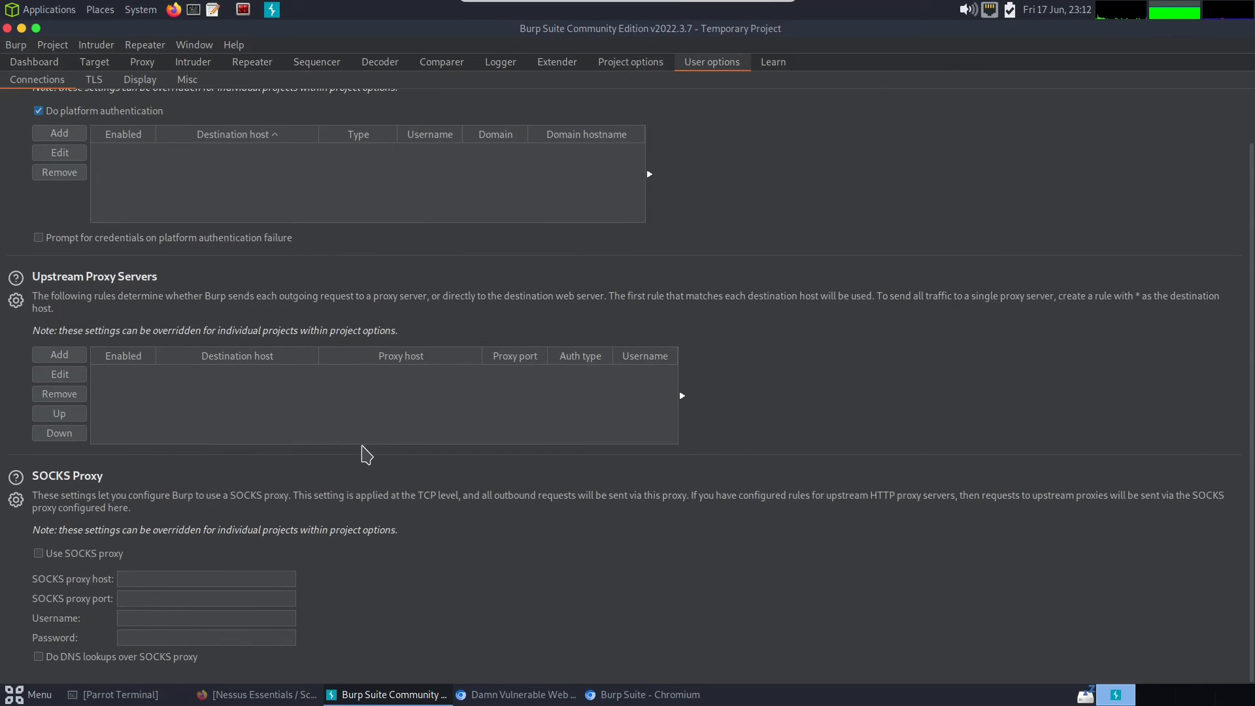
left_click(774, 66)
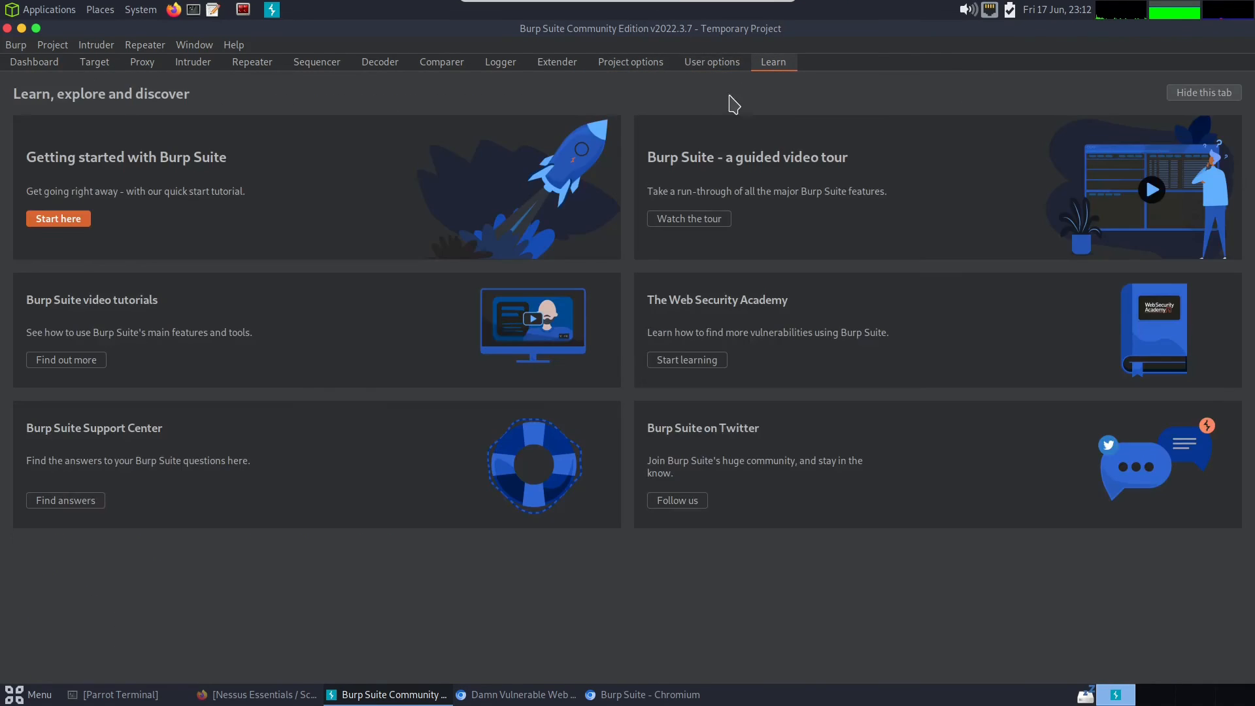
left_click(52, 67)
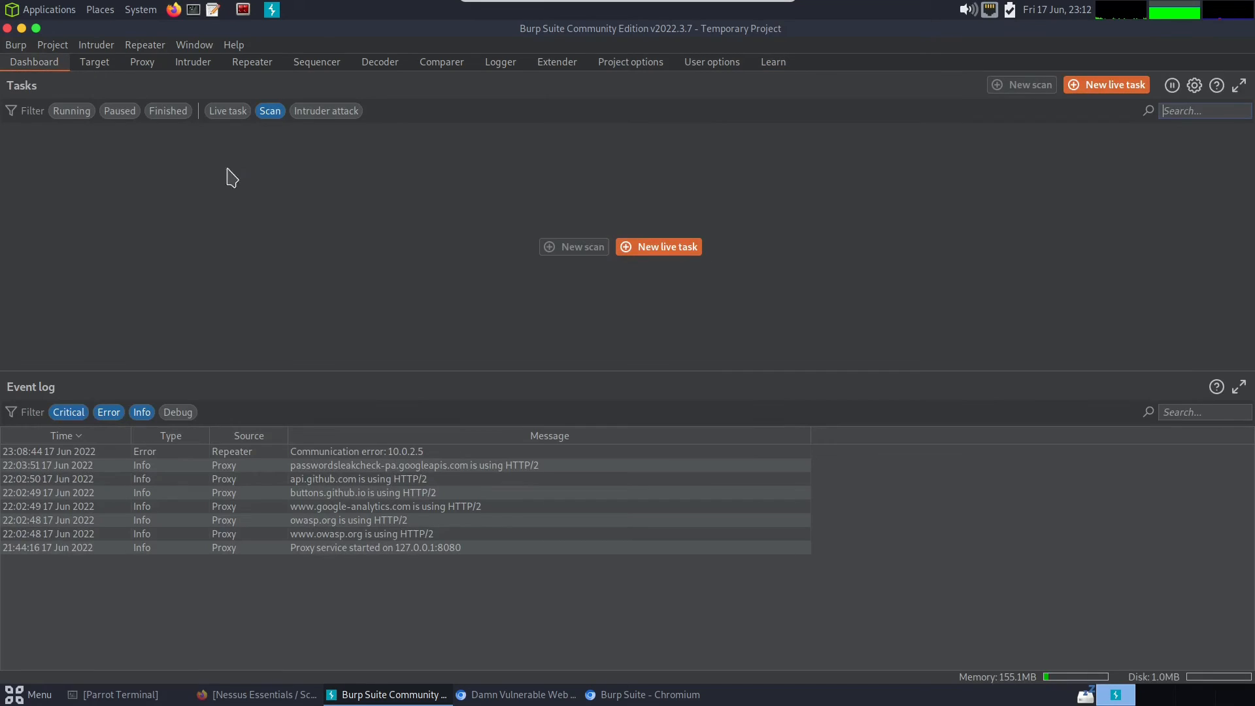